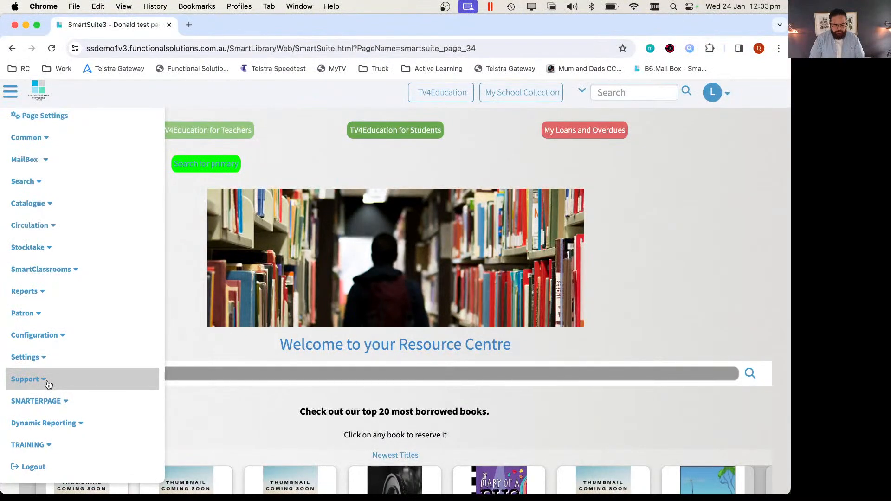
Open the Search Help centre from the Support section of the main navigation.
{"action": "left_click", "coordinate": [48, 382]}
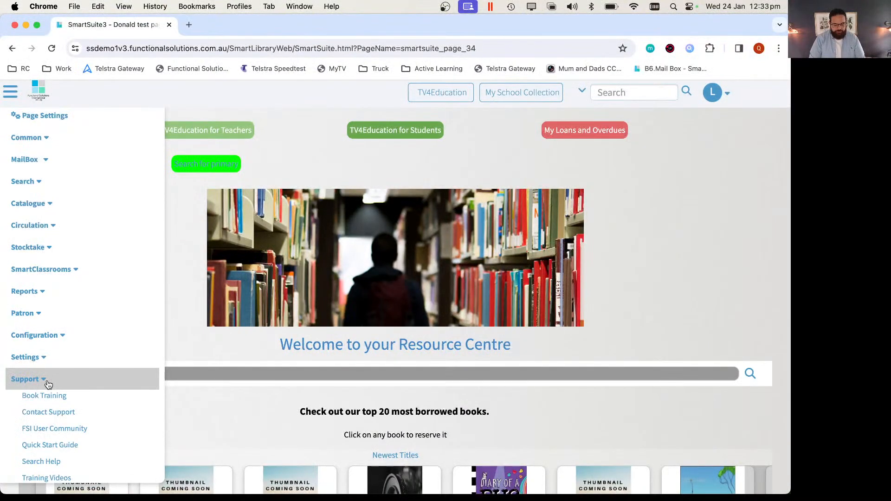
{"action": "scroll", "coordinate": [74, 423], "scroll_direction": "down", "scroll_amount": 2}
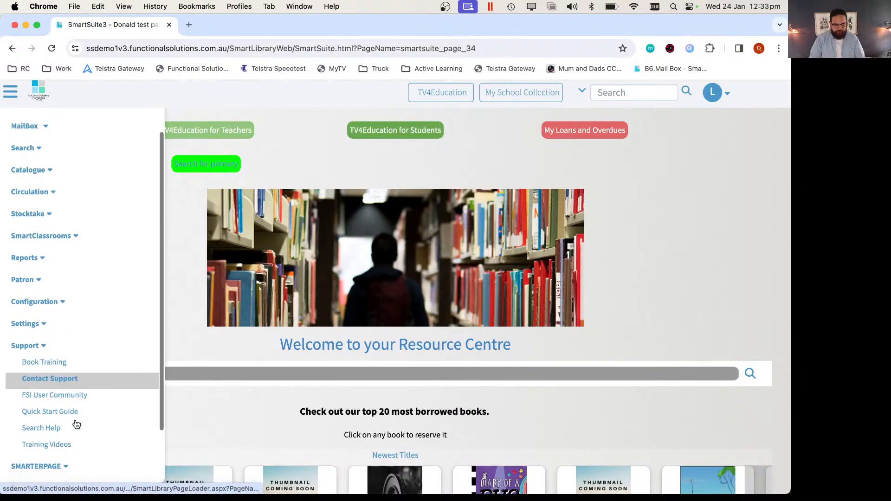
{"action": "left_click", "coordinate": [51, 423]}
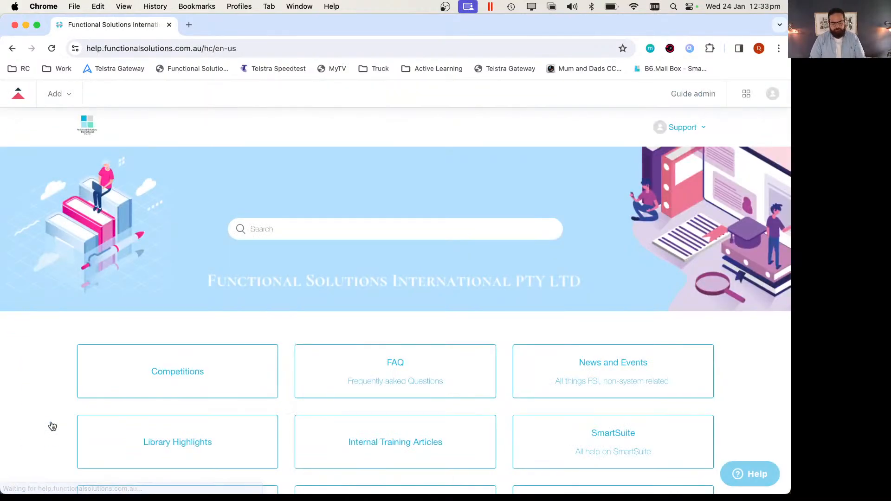
Search the help centre for "start of year" and open the article "What to do for Start of Year".
{"action": "left_click", "coordinate": [354, 222]}
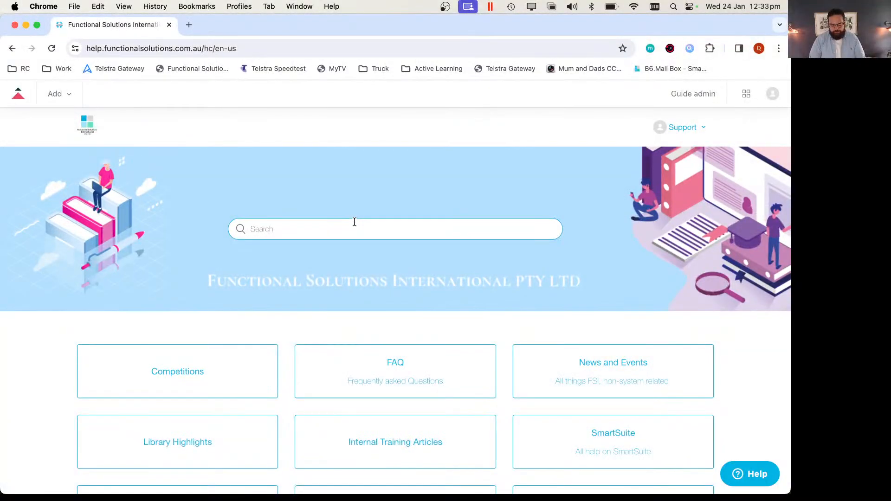
{"action": "type", "text": "start of year"}
{"action": "key", "text": "Return"}
{"action": "scroll", "coordinate": [340, 273], "scroll_direction": "down", "scroll_amount": 1}
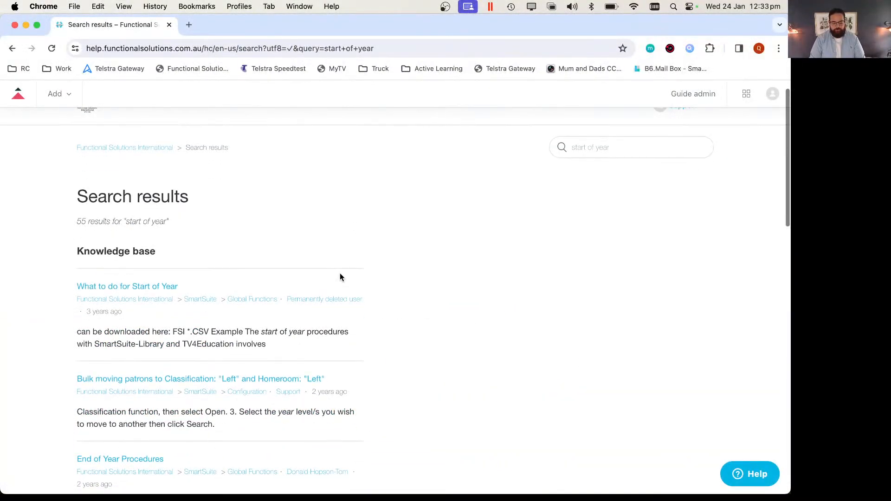
{"action": "left_click", "coordinate": [132, 290]}
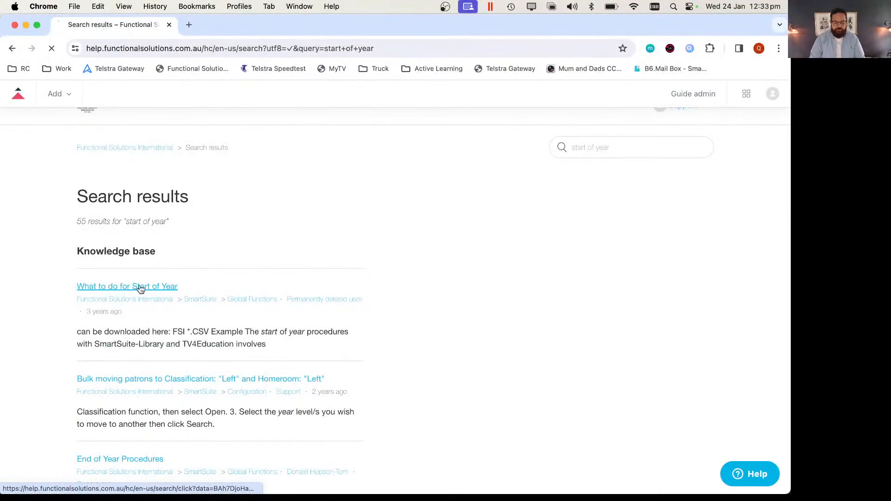
Read through the Start of Year article, examining the required patron file fields and the two procedure steps.
{"action": "scroll", "coordinate": [546, 275], "scroll_direction": "down", "scroll_amount": 3}
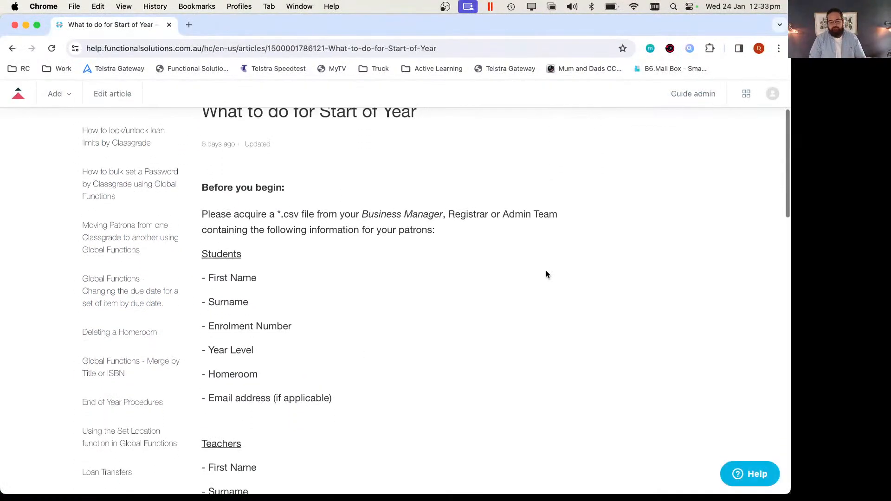
{"action": "scroll", "coordinate": [545, 274], "scroll_direction": "down", "scroll_amount": 6}
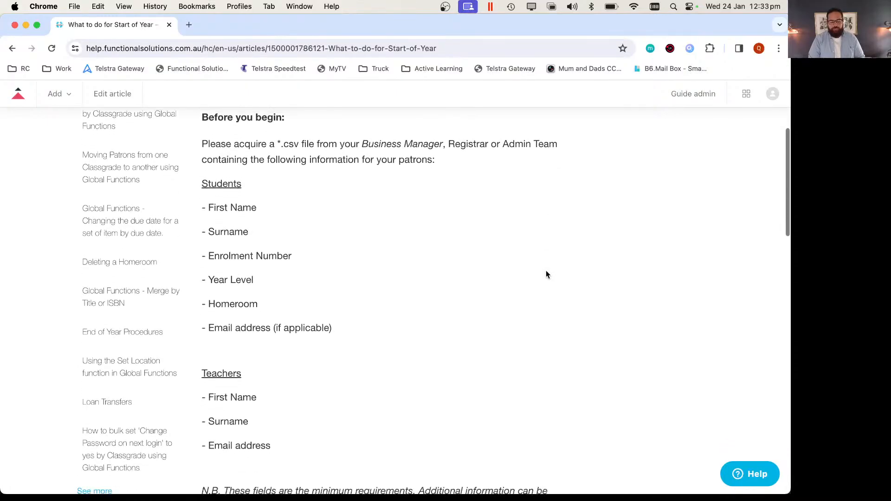
{"action": "scroll", "coordinate": [546, 275], "scroll_direction": "down", "scroll_amount": 5}
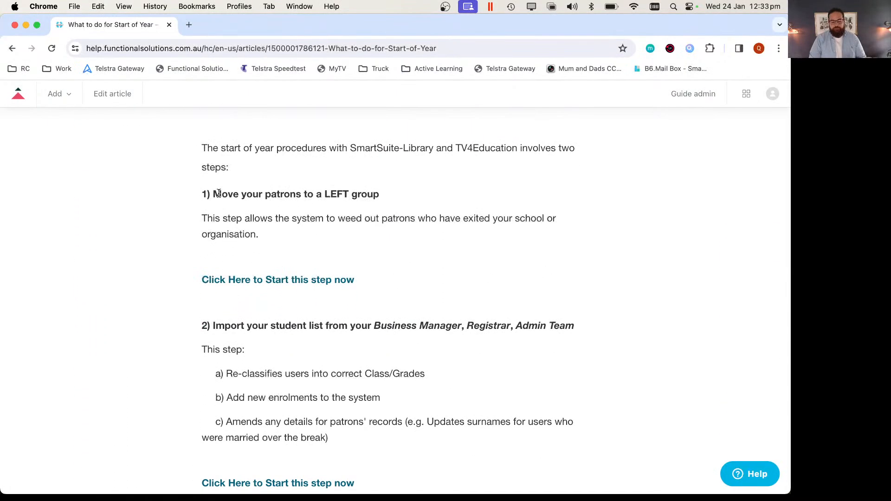
{"action": "left_click_drag", "start_coordinate": [221, 194], "coordinate": [260, 235]}
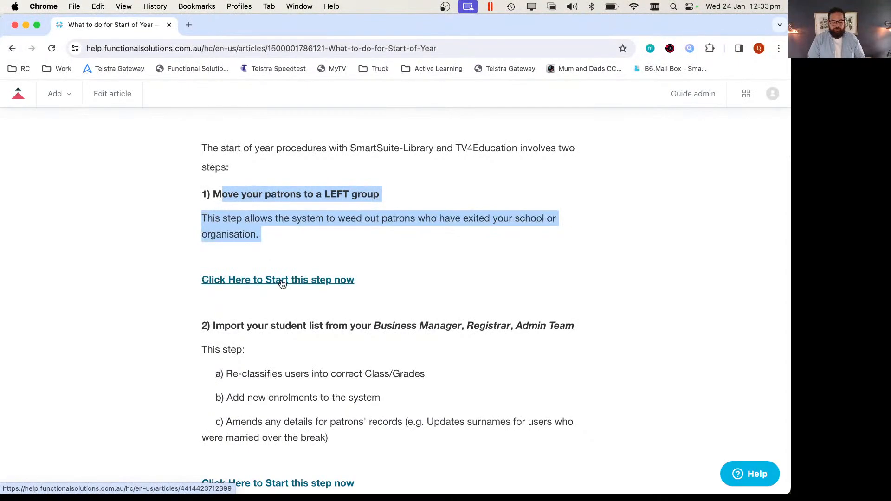
{"action": "scroll", "coordinate": [282, 284], "scroll_direction": "down", "scroll_amount": 3}
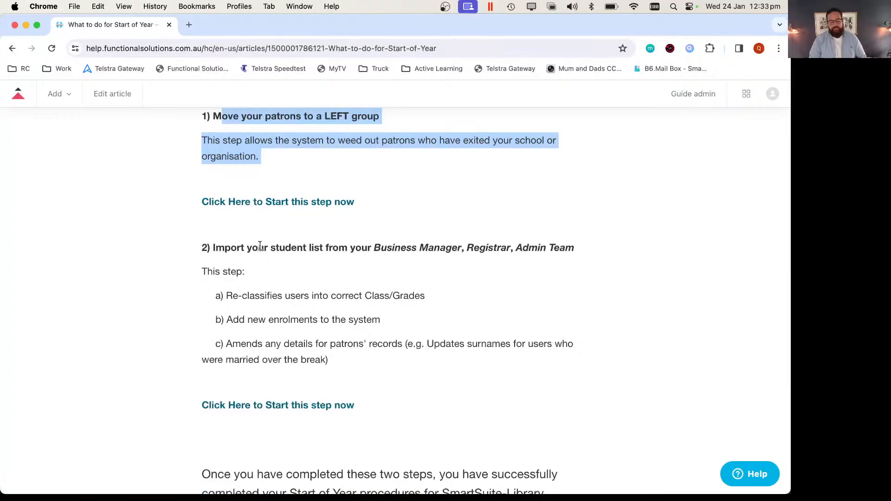
{"action": "scroll", "coordinate": [259, 246], "scroll_direction": "down", "scroll_amount": 10}
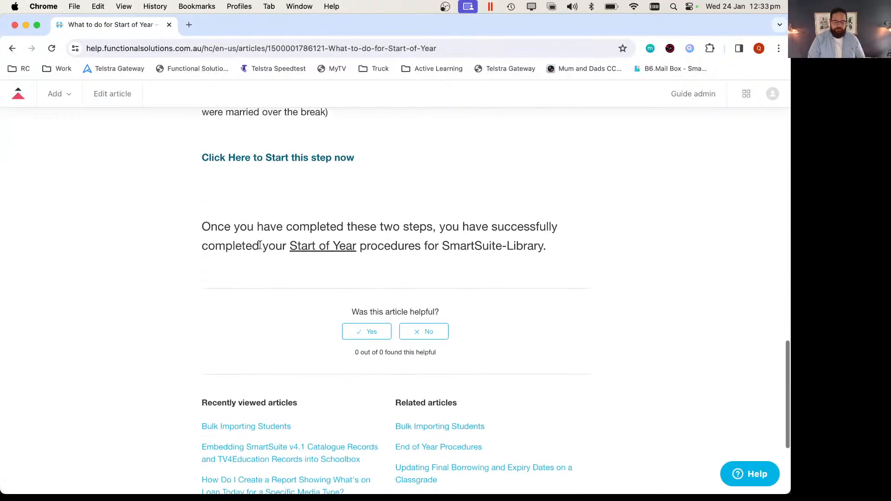
{"action": "scroll", "coordinate": [263, 236], "scroll_direction": "up", "scroll_amount": 20}
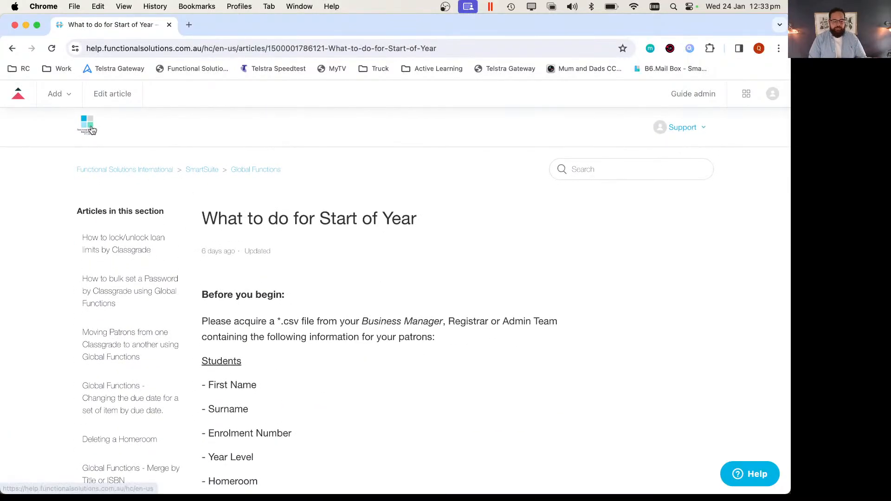
Return from the help article to the SmartSuite demo site's home page.
{"action": "left_click", "coordinate": [134, 50]}
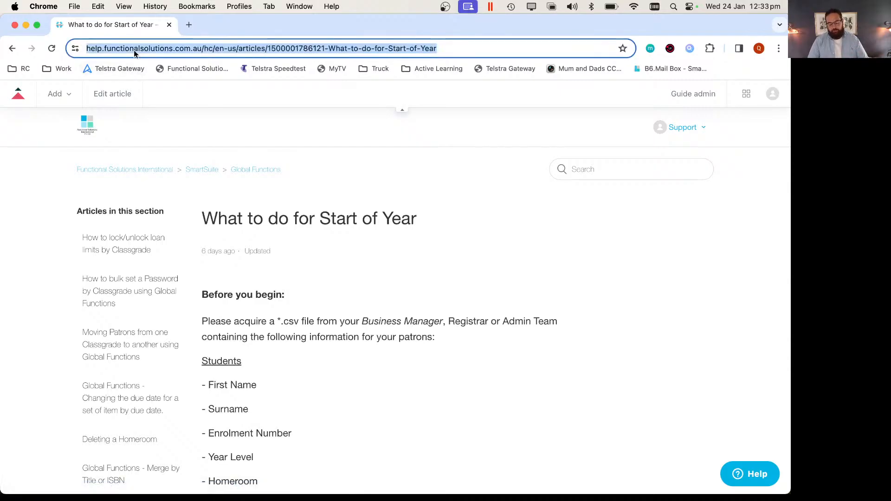
{"action": "type", "text": "ss"}
{"action": "key", "text": "Return"}
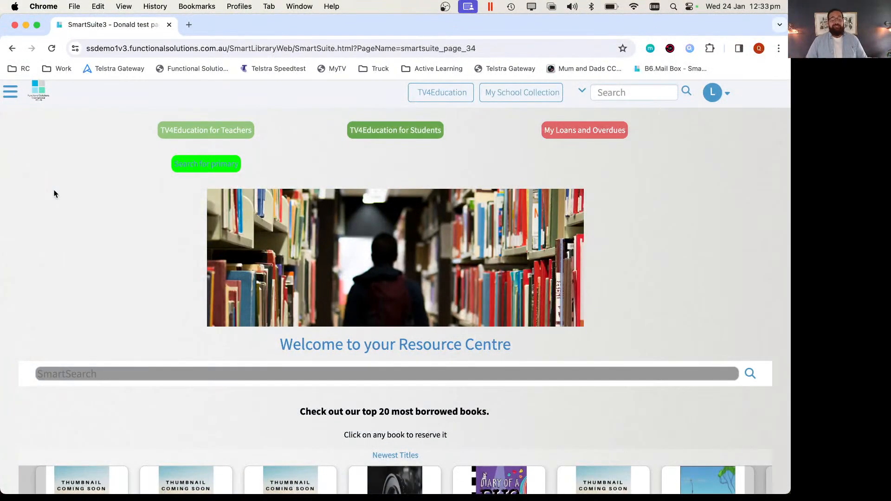
Open the Training page from the TRAINING section of the SmartSuite navigation.
{"action": "left_click", "coordinate": [10, 93]}
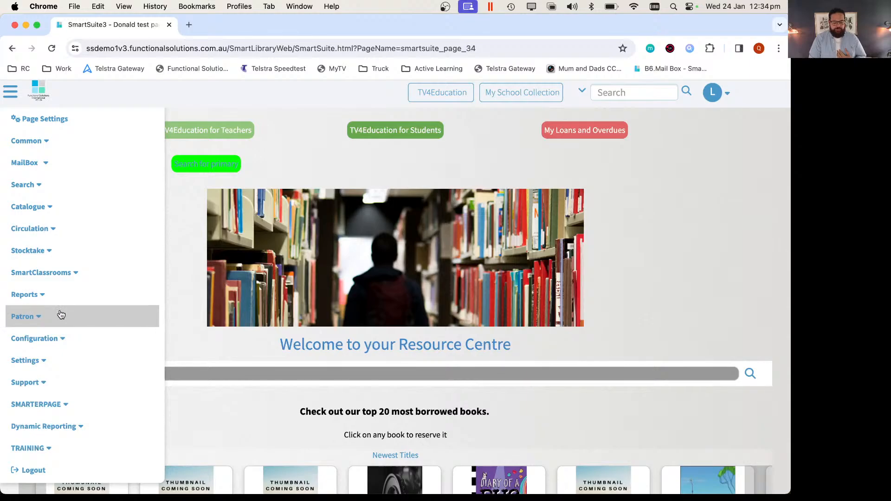
{"action": "scroll", "coordinate": [61, 315], "scroll_direction": "down", "scroll_amount": 1}
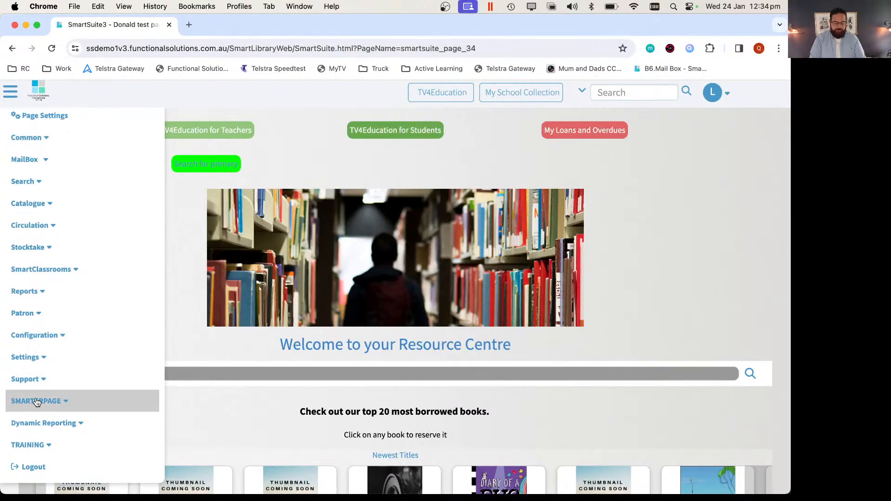
{"action": "left_click", "coordinate": [42, 447]}
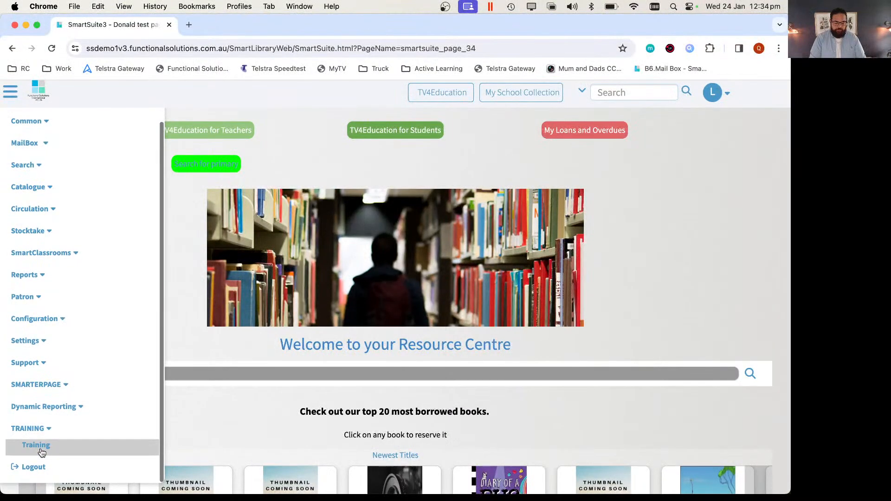
{"action": "left_click", "coordinate": [37, 447]}
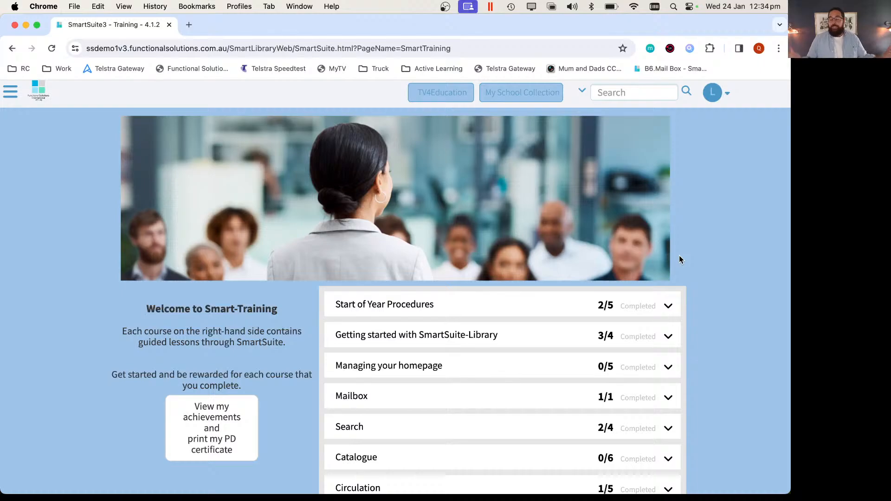
Expand the Start of Year Procedures course and show its Beginner lessons.
{"action": "scroll", "coordinate": [678, 259], "scroll_direction": "down", "scroll_amount": 3}
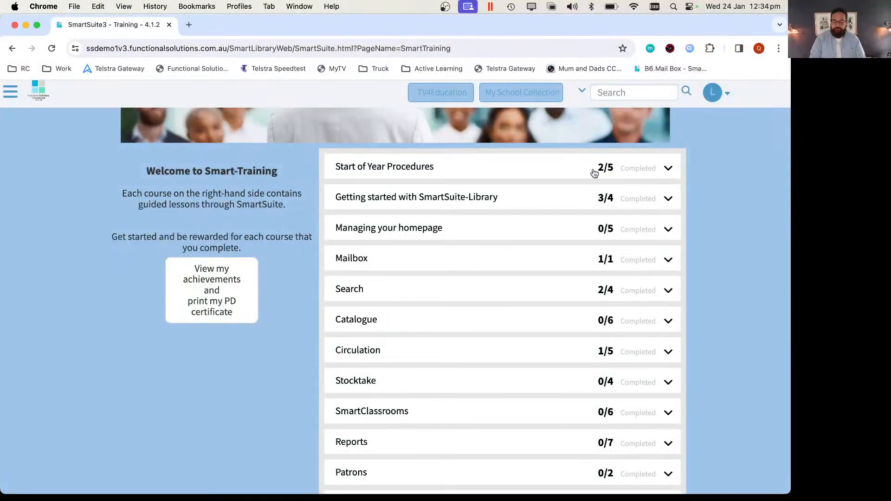
{"action": "left_click", "coordinate": [671, 173]}
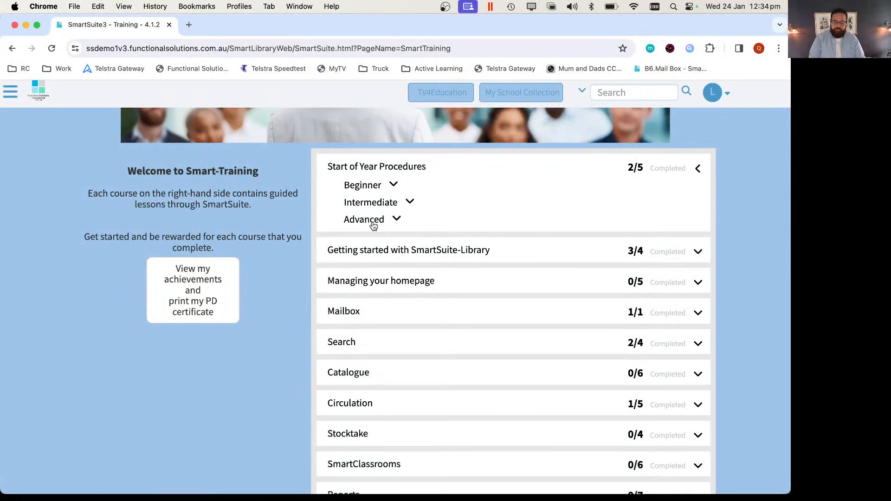
{"action": "left_click", "coordinate": [394, 185]}
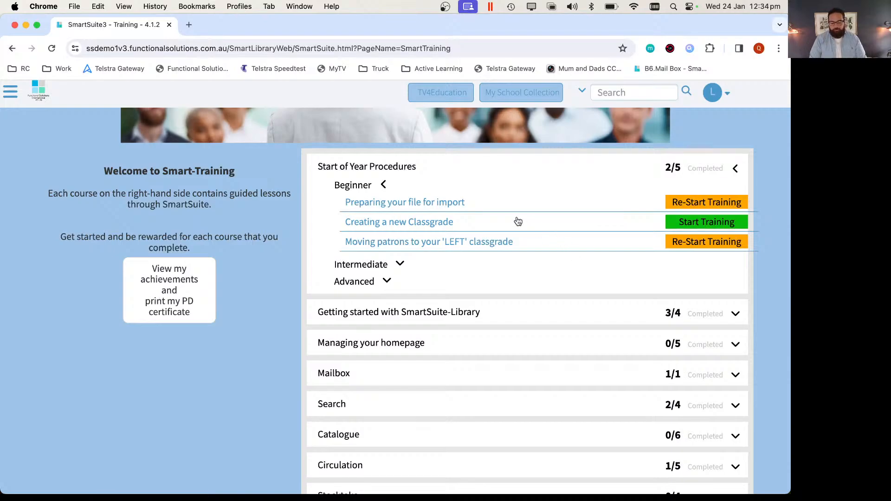
Restart the "Preparing your file for import" lesson and begin its guided training.
{"action": "left_click", "coordinate": [381, 206]}
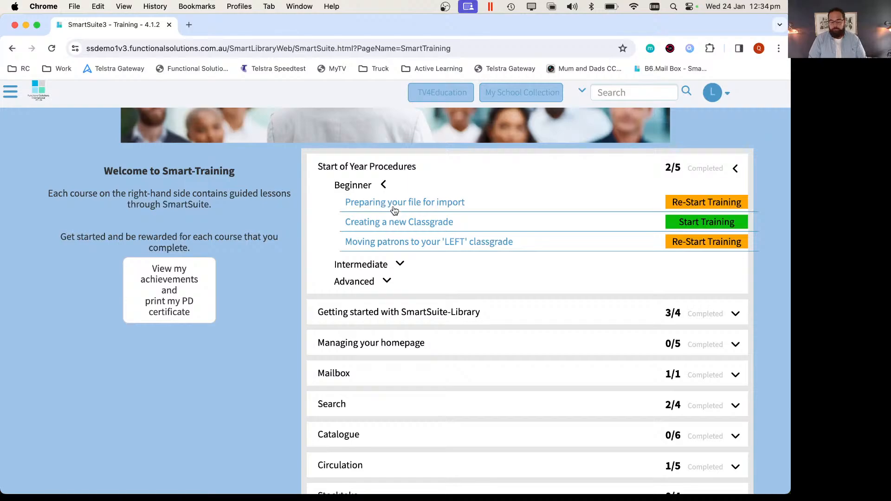
{"action": "left_click", "coordinate": [696, 206]}
{"action": "left_click", "coordinate": [696, 206]}
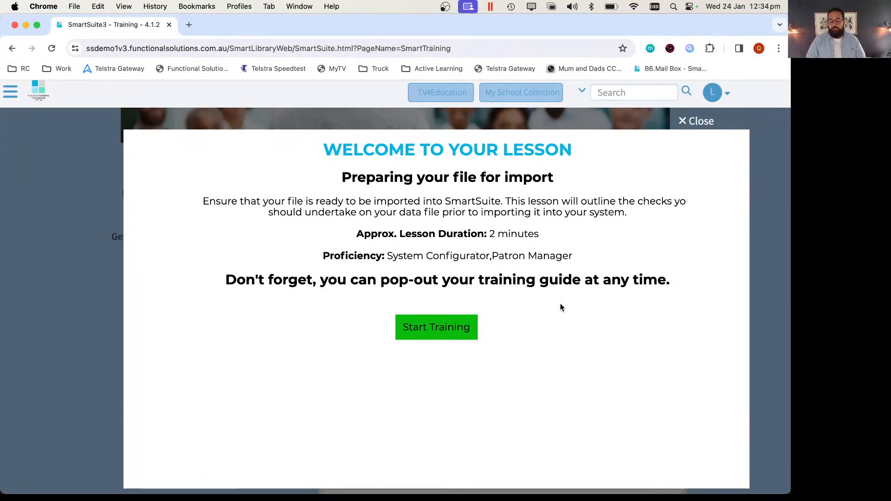
{"action": "left_click", "coordinate": [439, 329]}
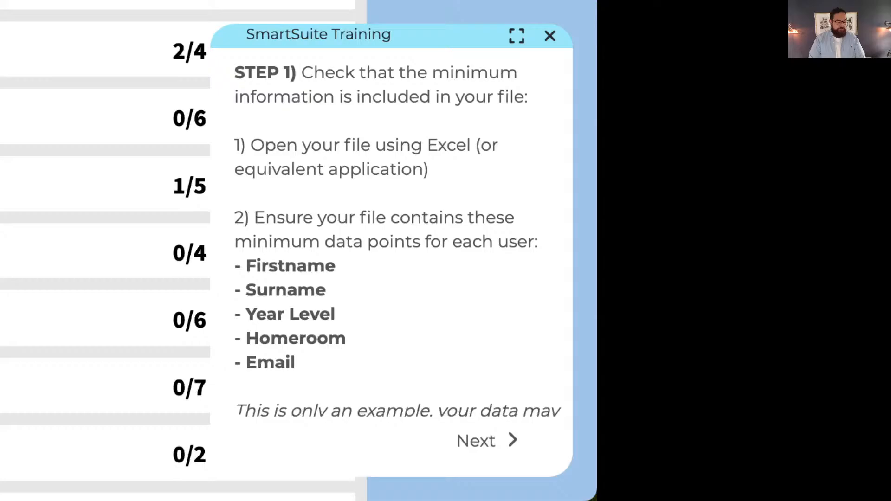
Read step 1 of the training guide, covering the minimum file data points and the example spreadsheet.
{"action": "scroll", "coordinate": [405, 233], "scroll_direction": "down", "scroll_amount": 2}
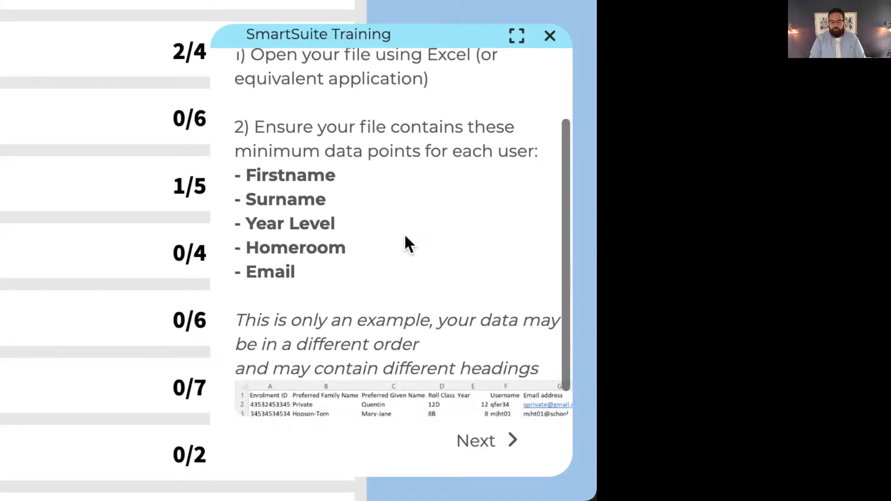
{"action": "scroll", "coordinate": [405, 233], "scroll_direction": "up", "scroll_amount": 2}
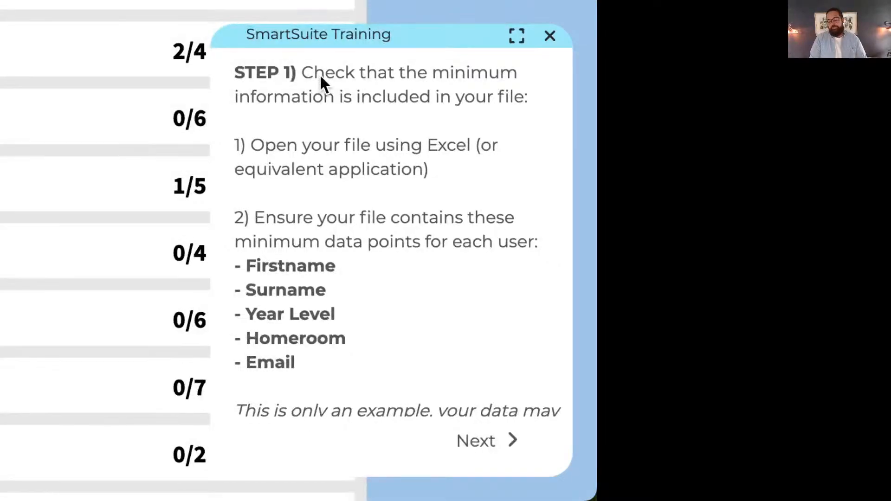
{"action": "scroll", "coordinate": [313, 138], "scroll_direction": "down", "scroll_amount": 1}
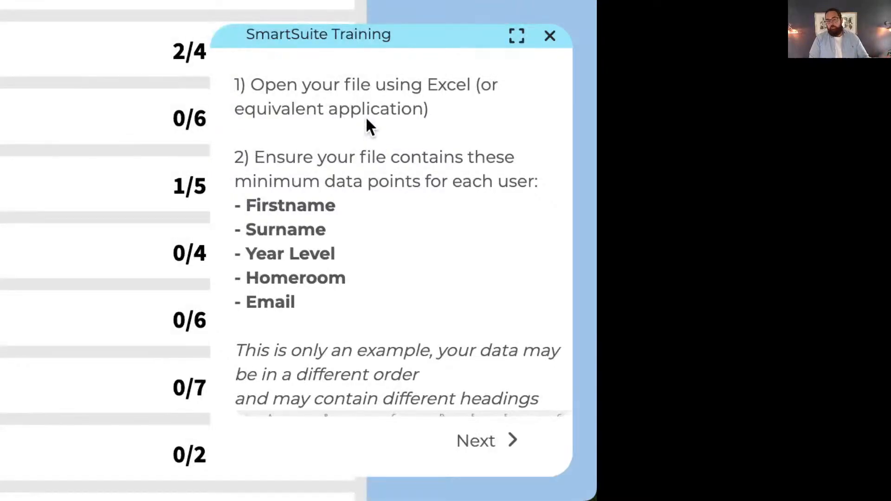
{"action": "scroll", "coordinate": [371, 180], "scroll_direction": "down", "scroll_amount": 2}
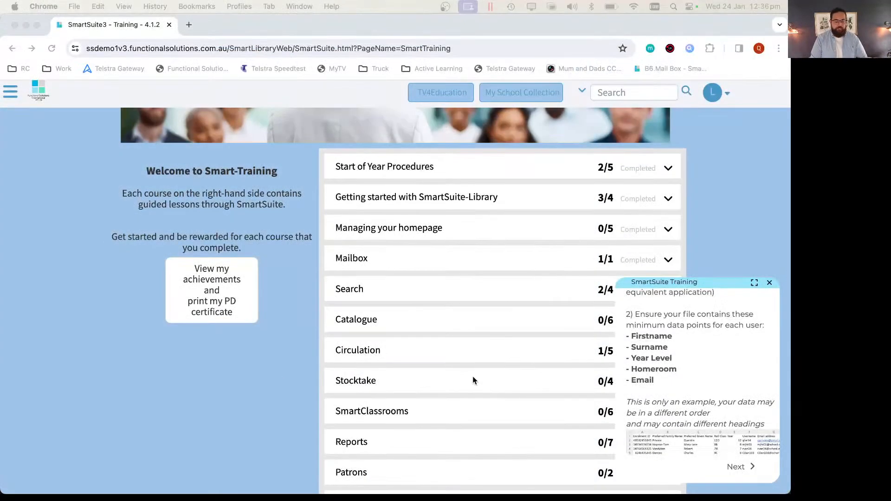
Switch to the Windows 11 Sample Data folder, open Patron Data 2024.csv in Excel and maximize its window.
{"action": "key", "text": "ctrl+Right"}
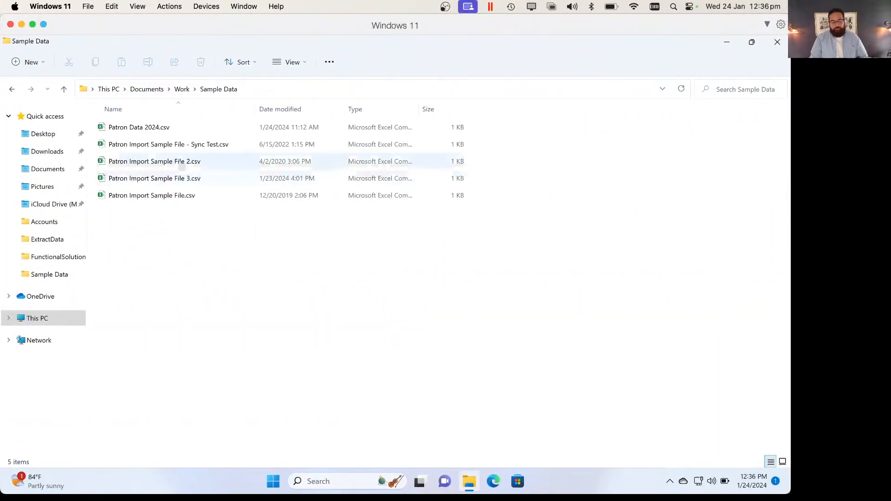
{"action": "left_click", "coordinate": [157, 128]}
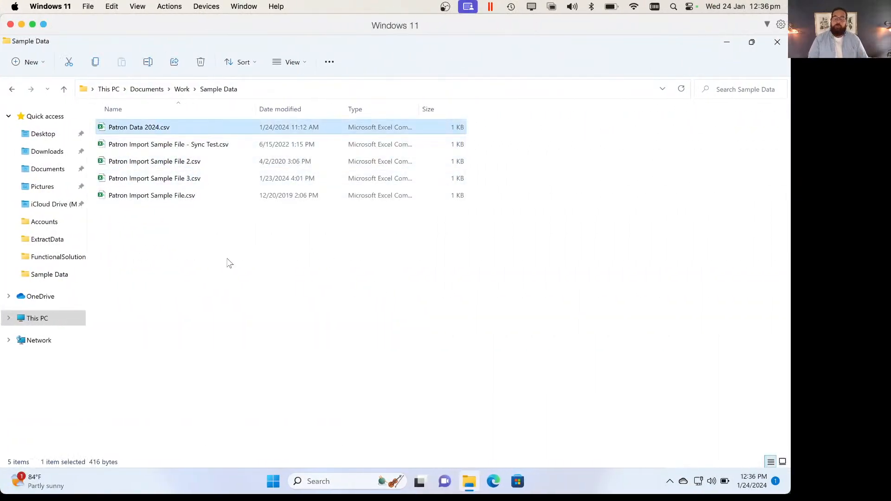
{"action": "double_click", "coordinate": [148, 129]}
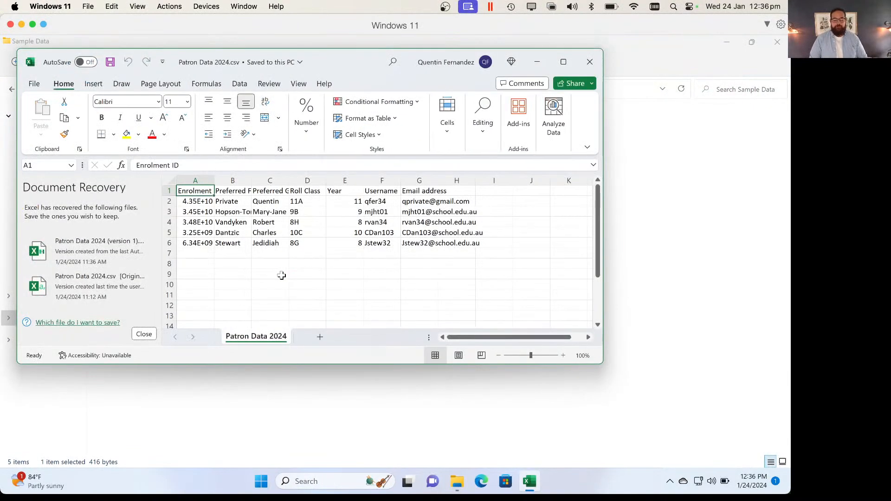
{"action": "left_click", "coordinate": [558, 59]}
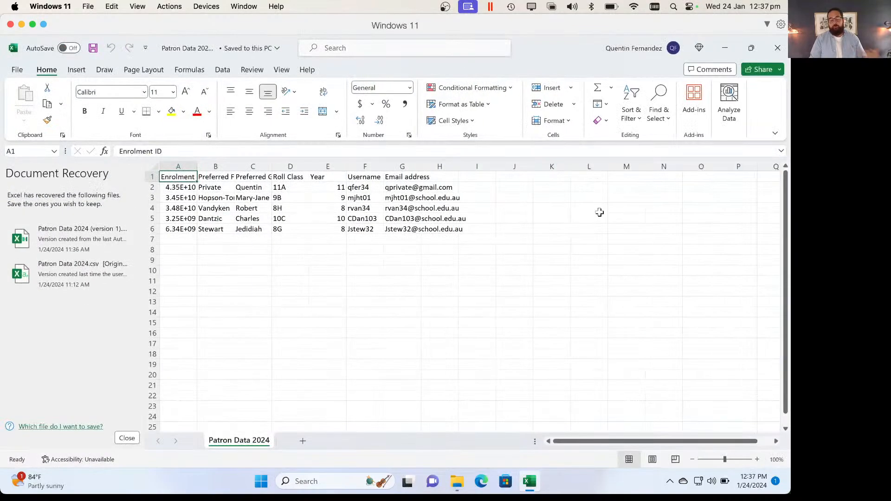
Fit the widths of the patron data columns, from Enrolment ID through Email address, to their contents.
{"action": "double_click", "coordinate": [197, 166]}
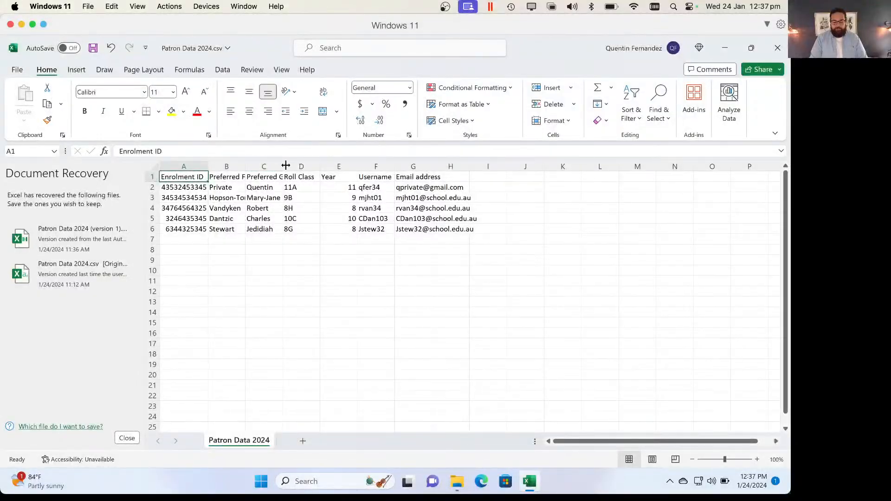
{"action": "double_click", "coordinate": [246, 166]}
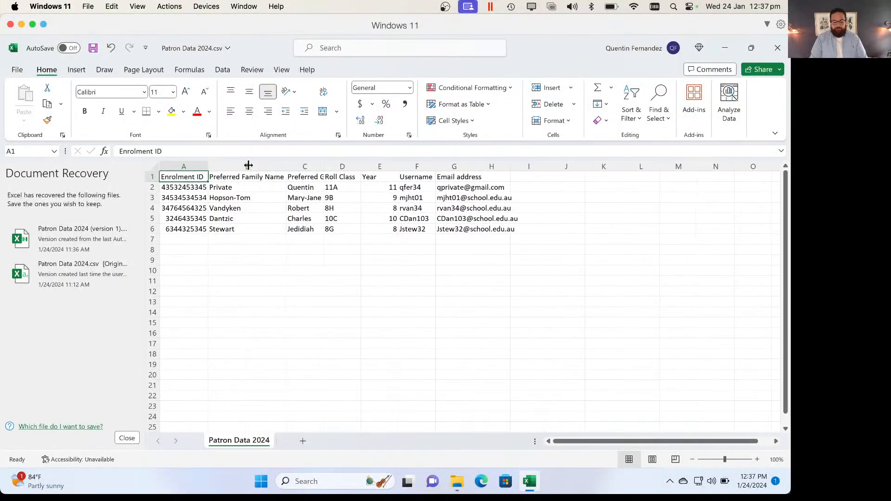
{"action": "double_click", "coordinate": [323, 166]}
{"action": "double_click", "coordinate": [436, 166]}
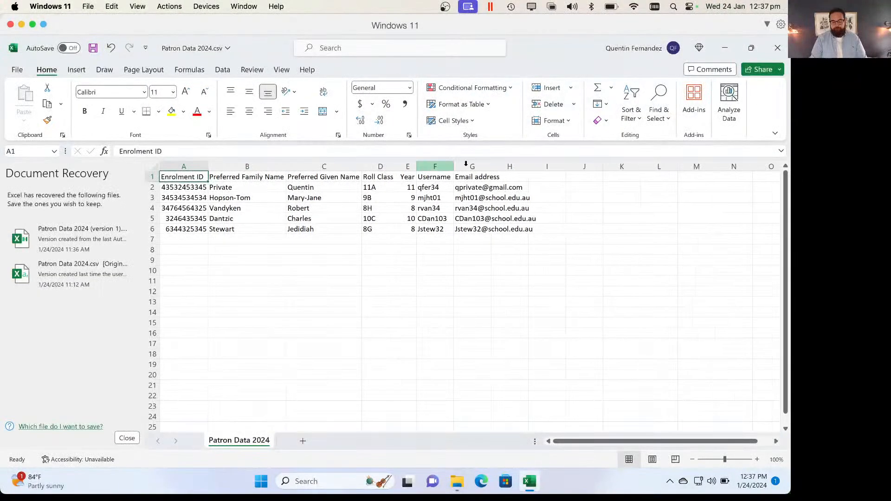
{"action": "double_click", "coordinate": [490, 166]}
{"action": "left_click", "coordinate": [490, 167]}
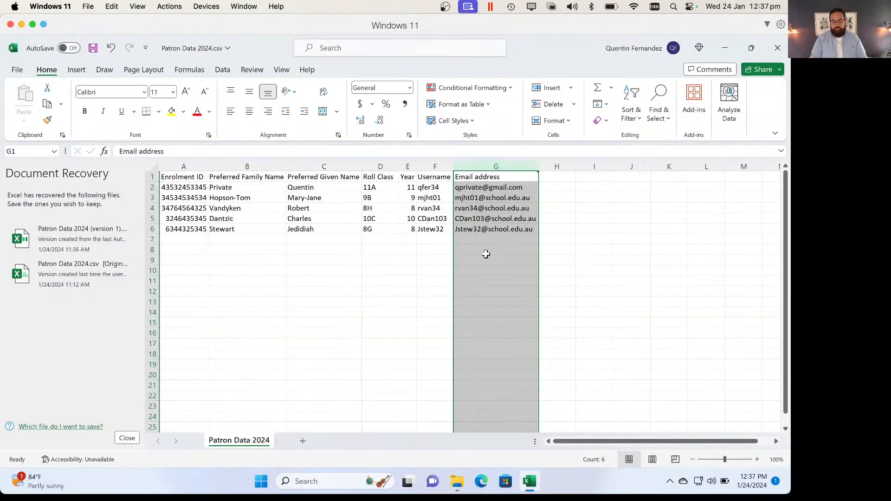
{"action": "left_click", "coordinate": [384, 271]}
Compare the training guide's Firstname and Surname requirements with the Preferred Given Name and Preferred Family Name columns in the patron file.
{"action": "key", "text": "ctrl+Left"}
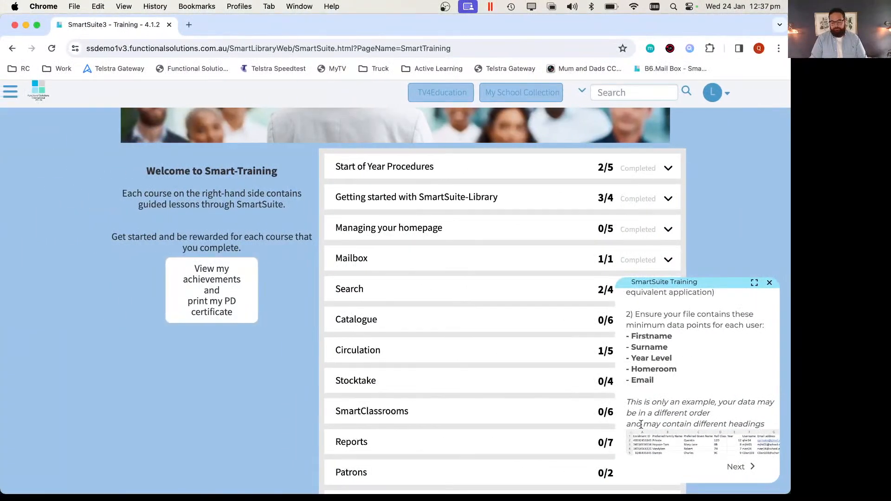
{"action": "left_click_drag", "start_coordinate": [644, 336], "coordinate": [660, 342]}
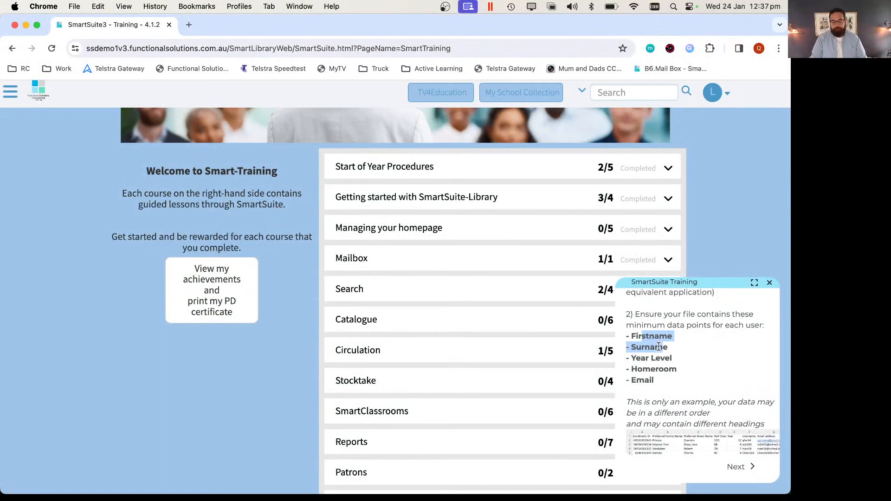
{"action": "key", "text": "ctrl+Right"}
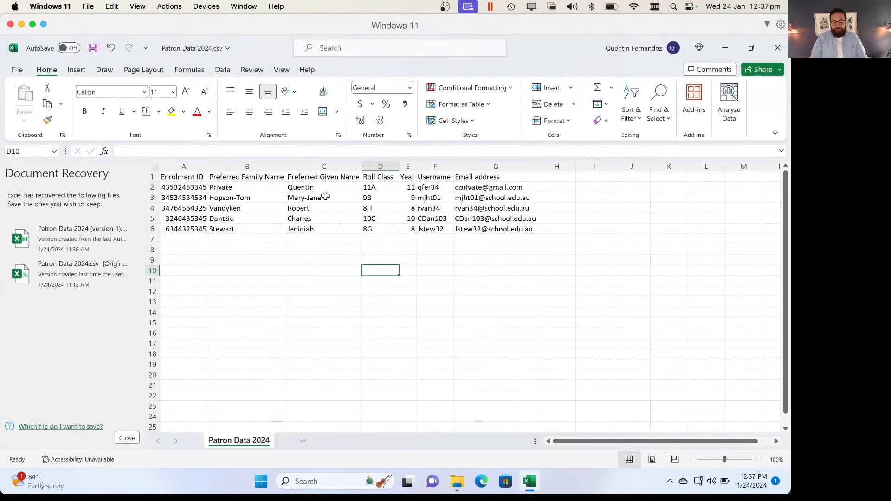
{"action": "left_click", "coordinate": [325, 176]}
{"action": "key", "text": "ctrl+space"}
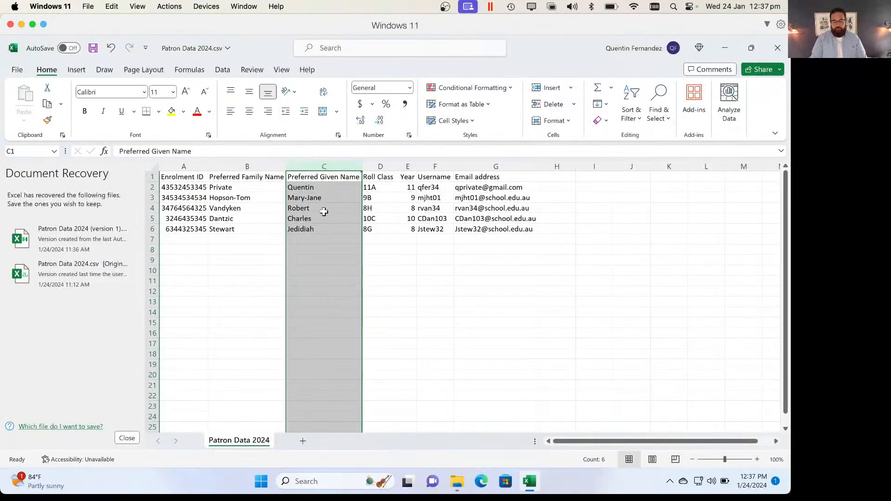
{"action": "left_click", "coordinate": [255, 165]}
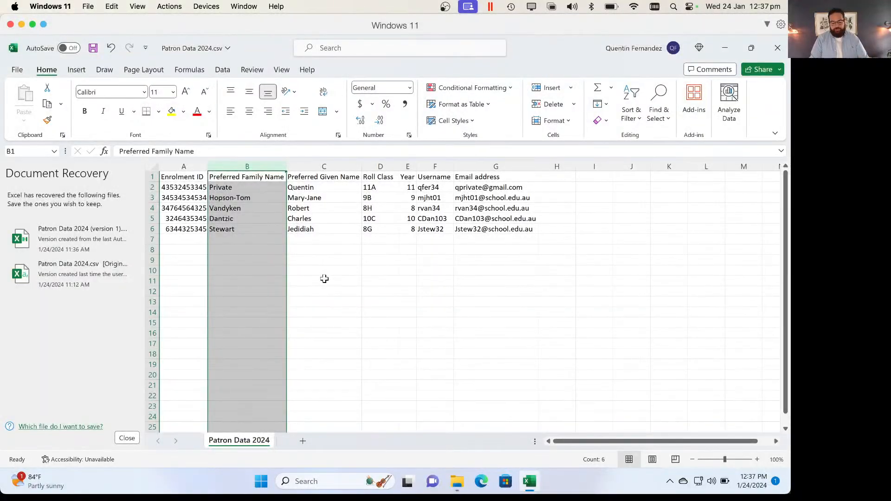
Check the guide's Year Level and Homeroom requirements against the Year and Roll Class columns, widening the Year column slightly.
{"action": "key", "text": "ctrl+Left"}
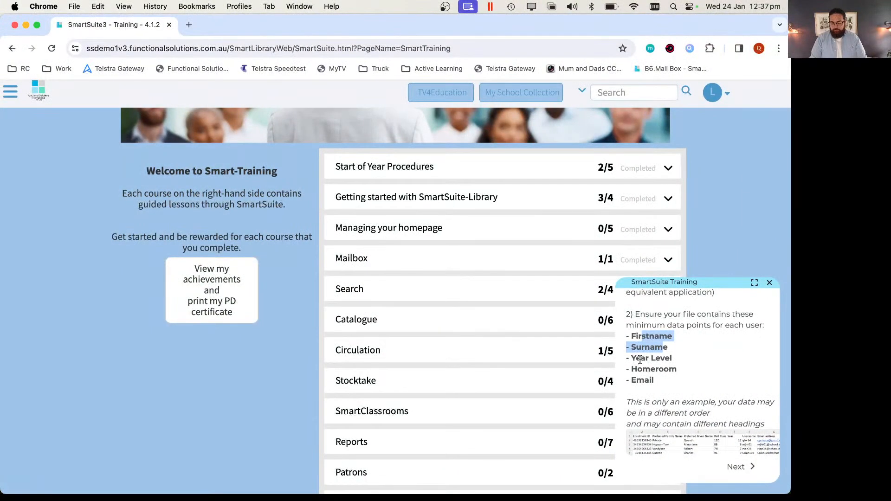
{"action": "left_click_drag", "start_coordinate": [641, 358], "coordinate": [653, 369]}
{"action": "key", "text": "ctrl+Right"}
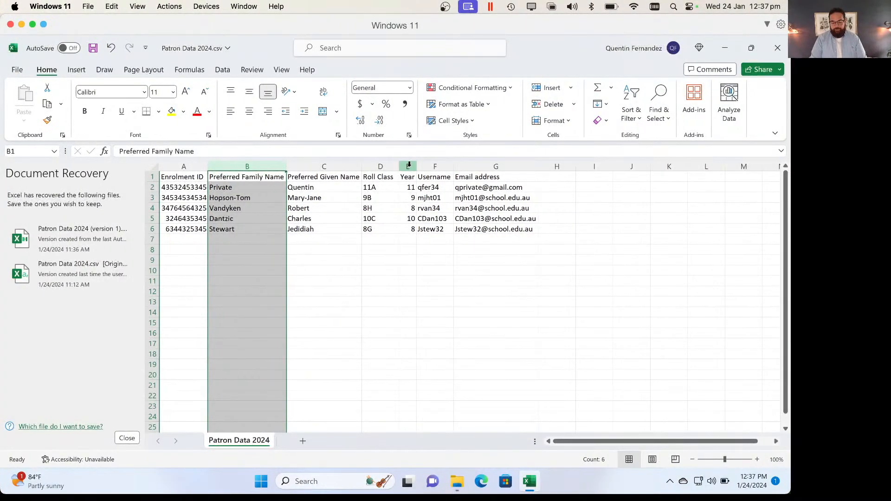
{"action": "left_click_drag", "start_coordinate": [416, 166], "coordinate": [427, 166]}
{"action": "left_click", "coordinate": [412, 166]}
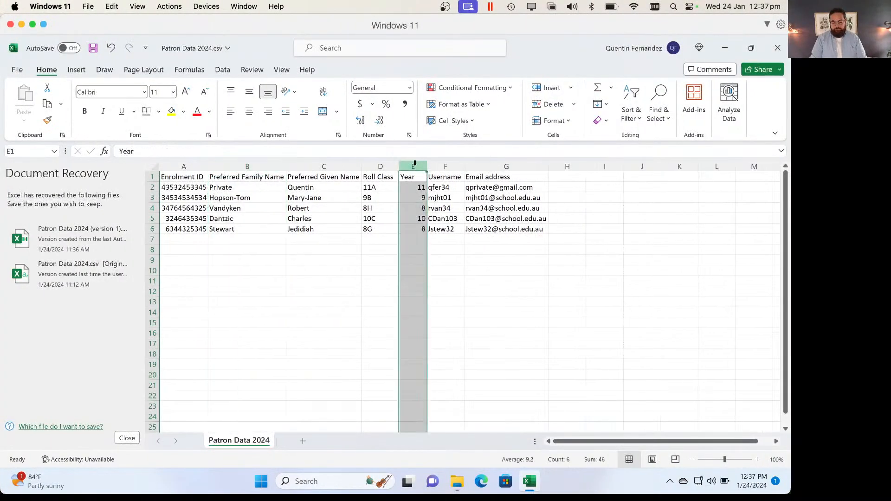
{"action": "left_click", "coordinate": [379, 166]}
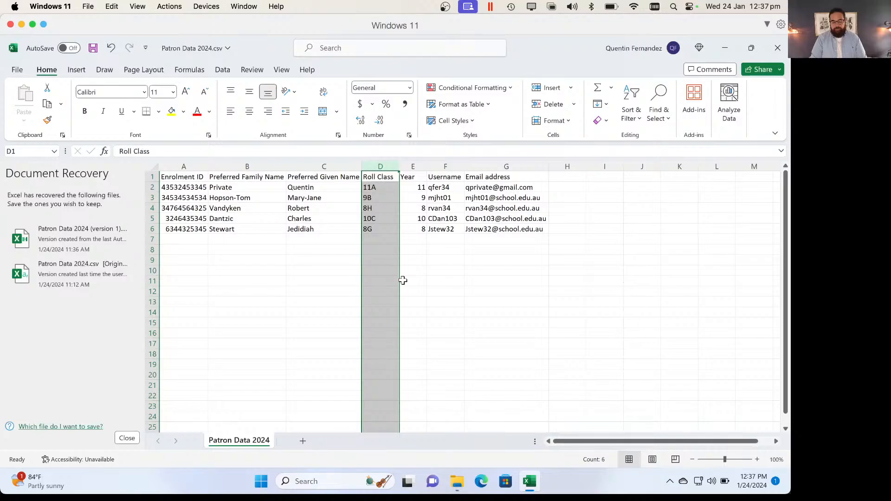
Check the guide's Email requirement against the Email address column, and examine the additional Username and Enrolment ID columns.
{"action": "key", "text": "ctrl+Left"}
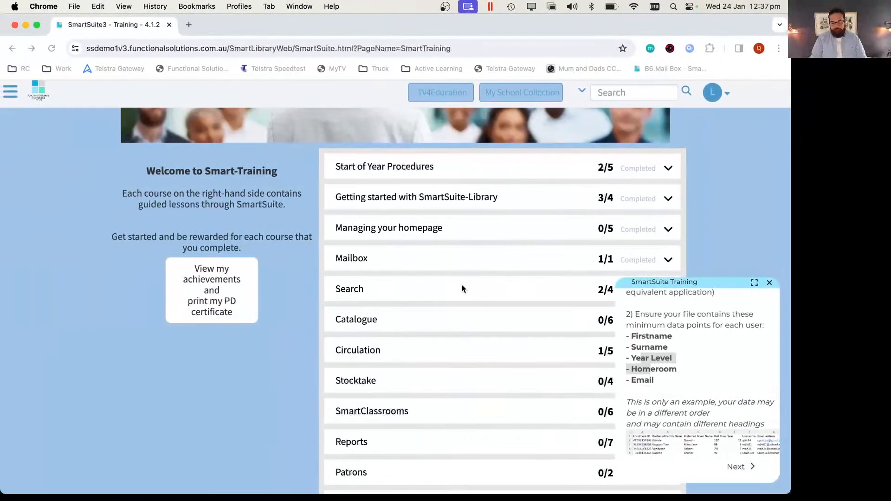
{"action": "left_click", "coordinate": [640, 380]}
{"action": "left_click_drag", "start_coordinate": [640, 380], "coordinate": [695, 385]}
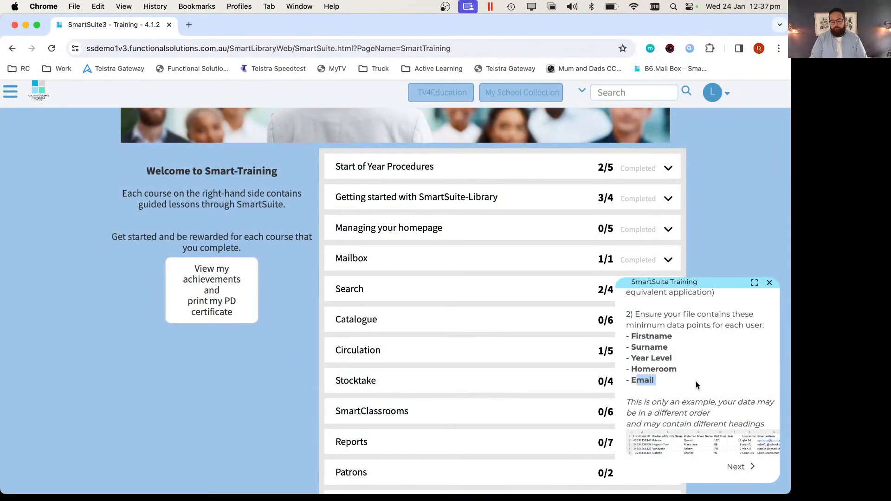
{"action": "key", "text": "ctrl+Right"}
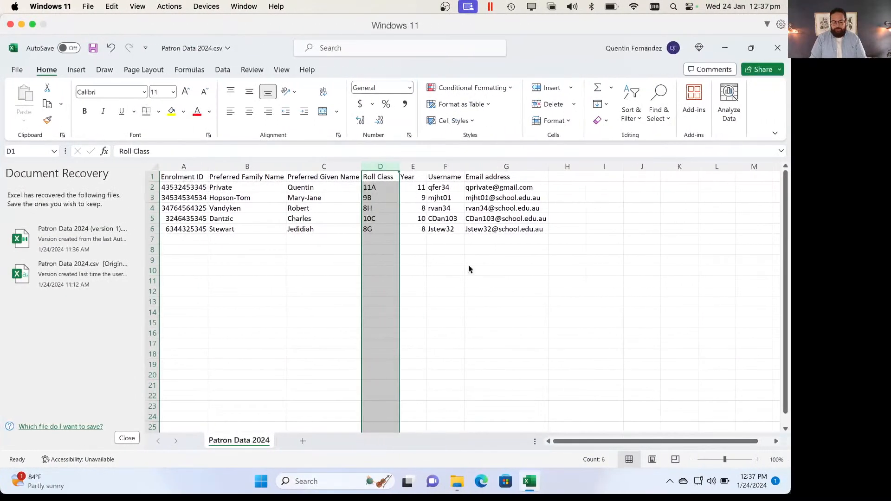
{"action": "left_click", "coordinate": [493, 167]}
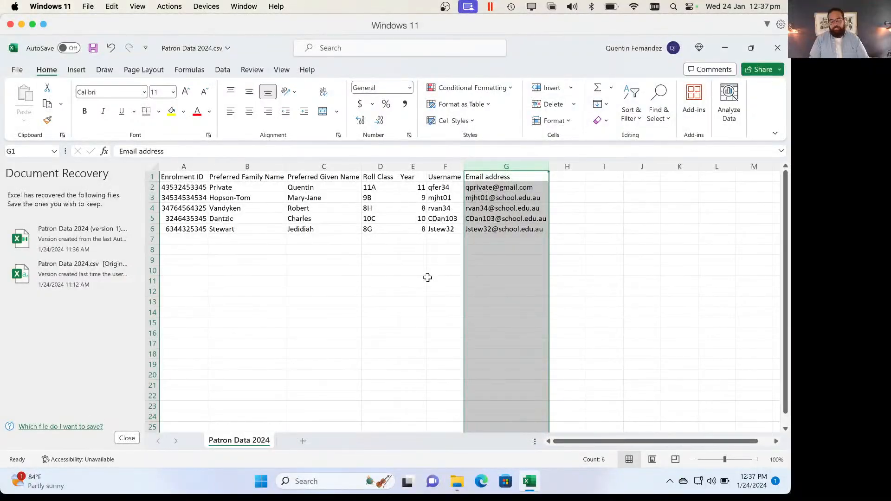
{"action": "left_click", "coordinate": [437, 167]}
{"action": "left_click", "coordinate": [184, 167]}
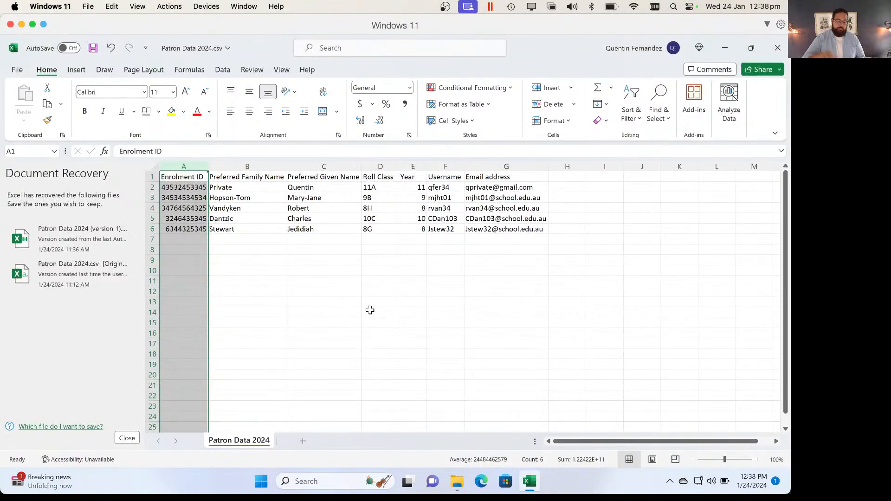
Advance the training guide to step 2, read how to save the file as CSV, and continue to the file type instructions.
{"action": "key", "text": "ctrl+Left"}
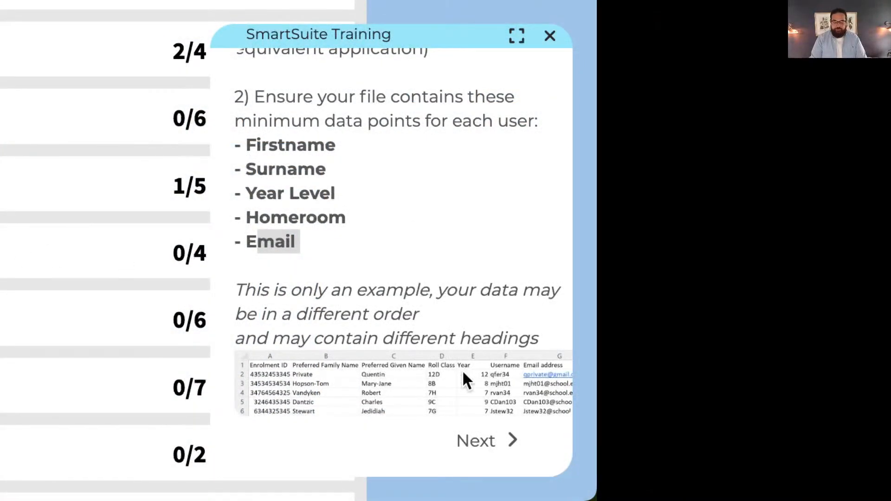
{"action": "left_click", "coordinate": [466, 440]}
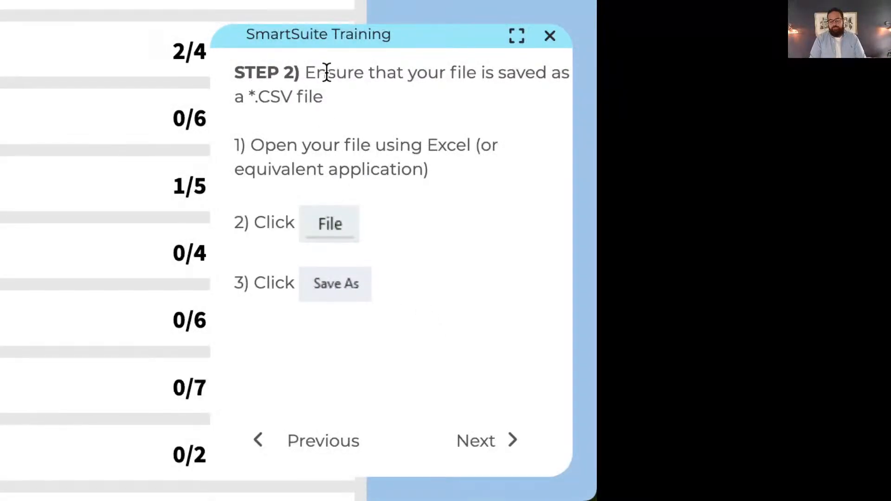
{"action": "left_click_drag", "start_coordinate": [328, 71], "coordinate": [338, 89]}
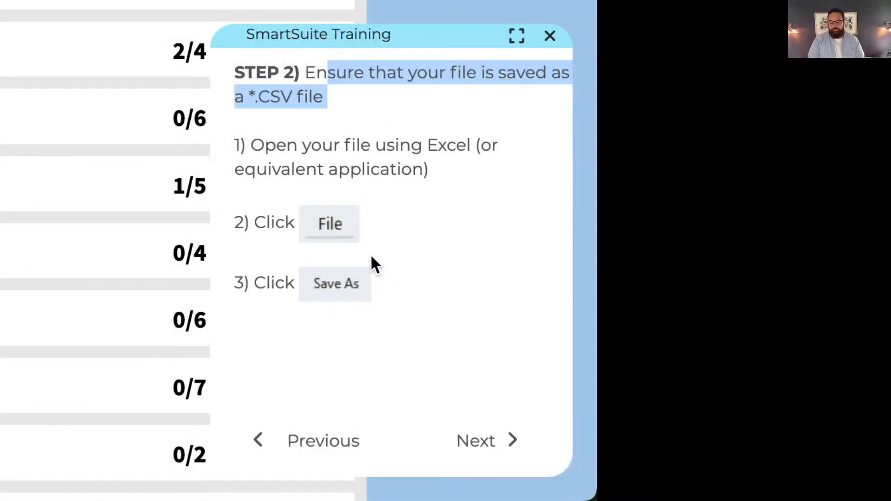
{"action": "left_click", "coordinate": [262, 145]}
{"action": "left_click_drag", "start_coordinate": [263, 148], "coordinate": [360, 172]}
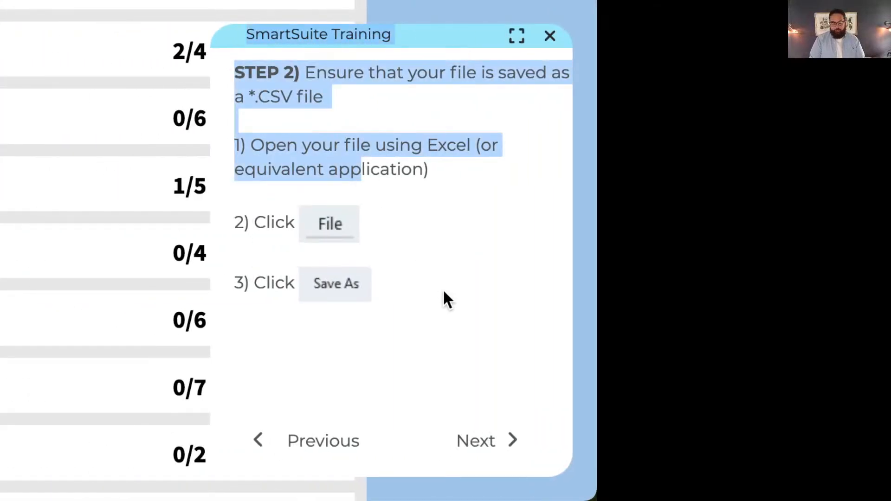
{"action": "left_click", "coordinate": [481, 441]}
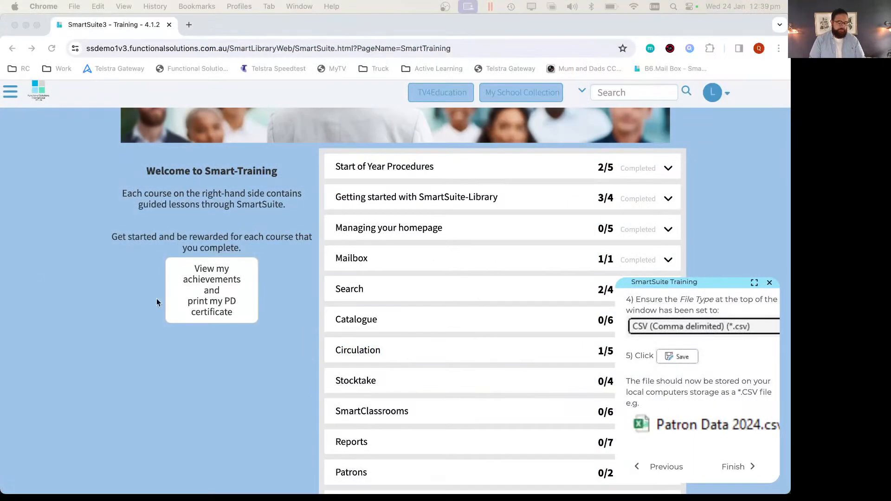
Switch back to Patron Data 2024.csv in Excel and show its Save As options.
{"action": "key", "text": "ctrl+Right"}
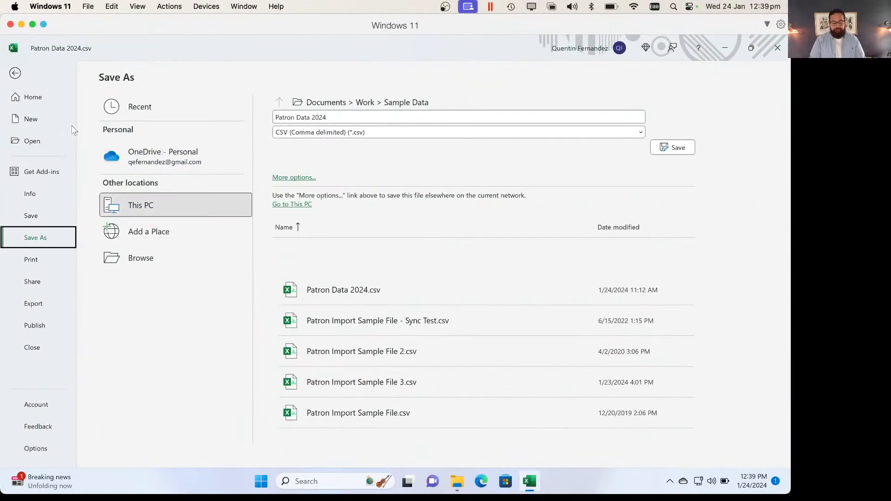
{"action": "left_click", "coordinate": [16, 73]}
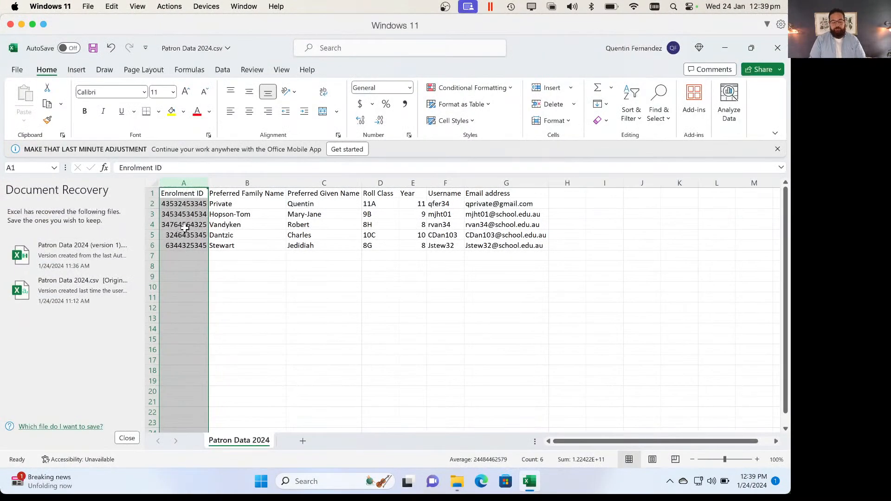
{"action": "left_click", "coordinate": [16, 70]}
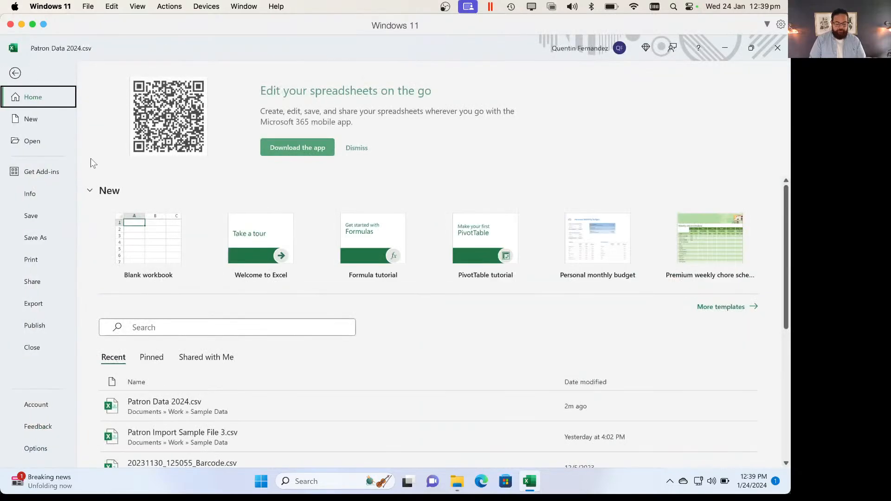
{"action": "left_click", "coordinate": [35, 239]}
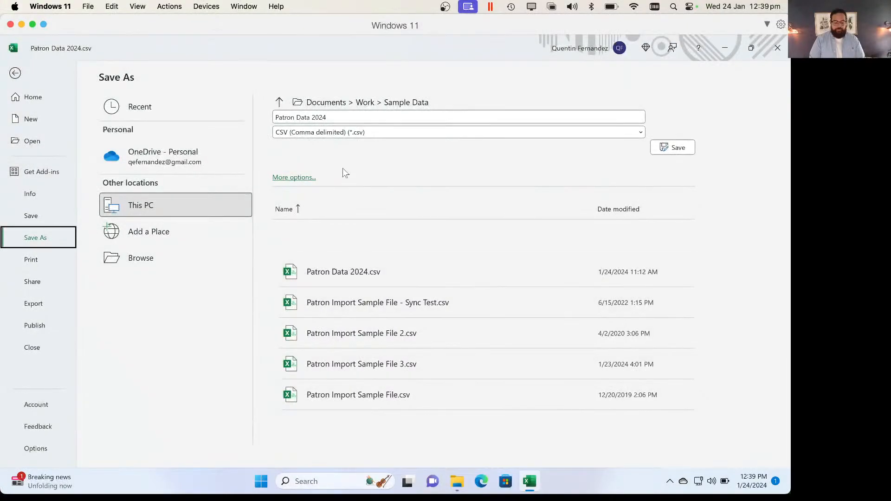
Try the Excel Workbook (*.xlsx) file type for Patron Data 2024 and set it back to CSV (Comma delimited) (*.csv).
{"action": "left_click", "coordinate": [342, 133]}
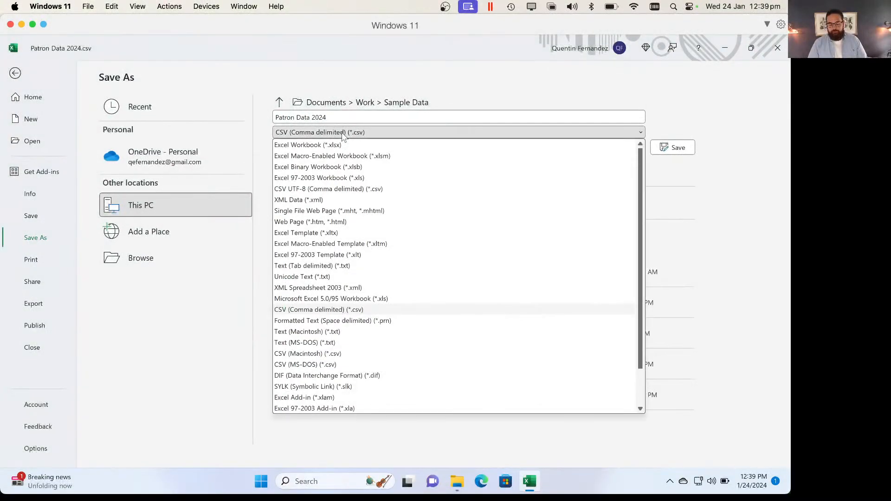
{"action": "left_click", "coordinate": [339, 146]}
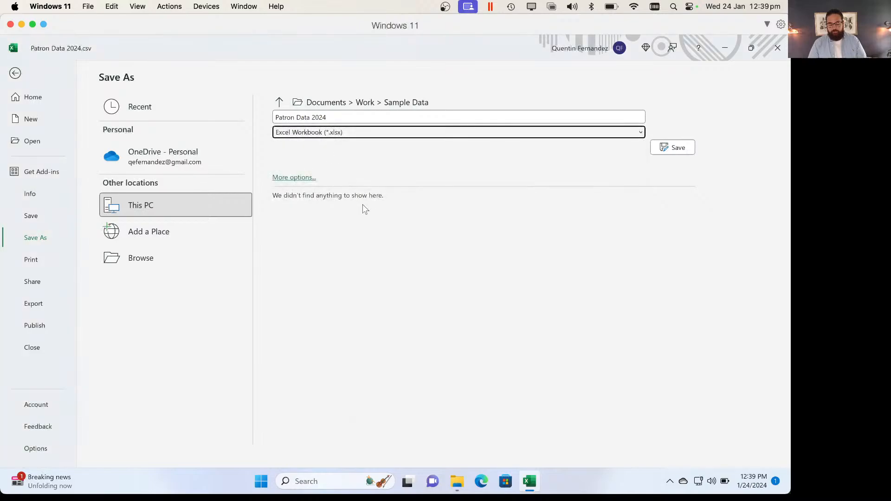
{"action": "left_click", "coordinate": [334, 136]}
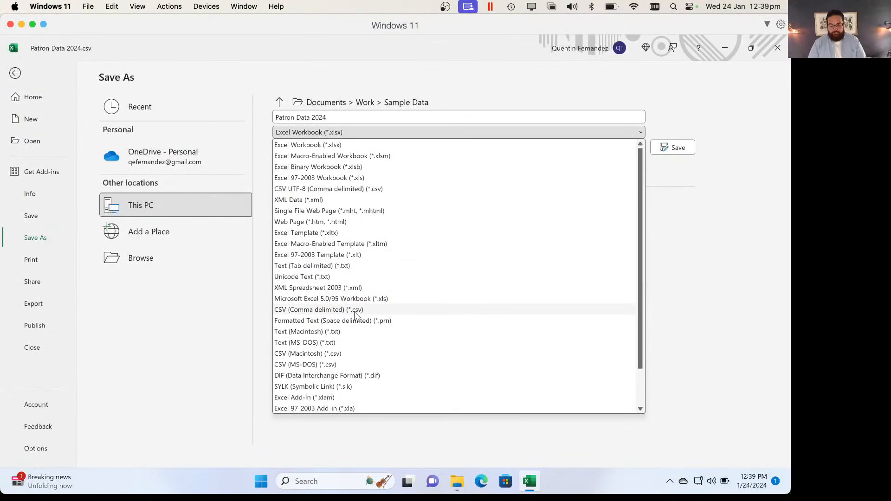
{"action": "left_click", "coordinate": [342, 311]}
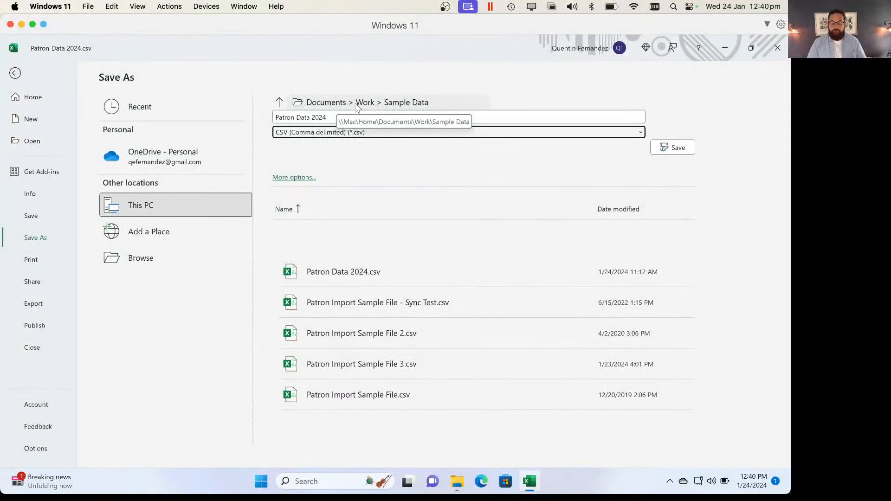
{"action": "left_click", "coordinate": [299, 117]}
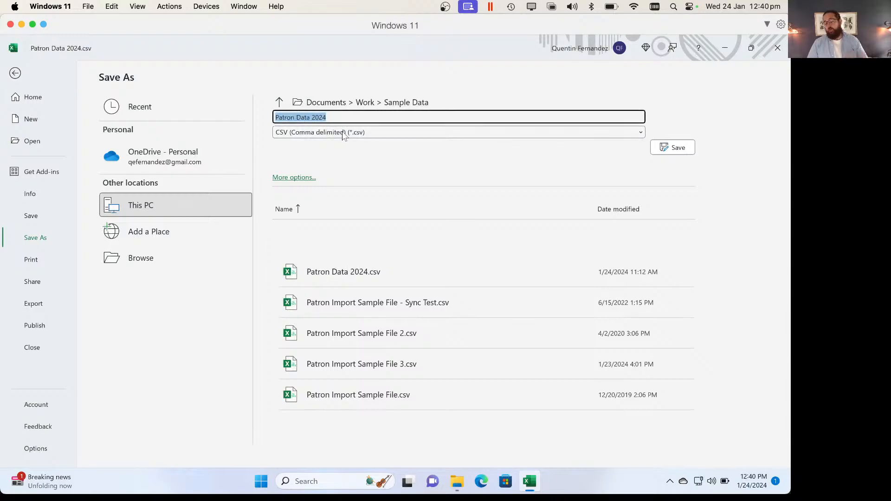
{"action": "left_click", "coordinate": [336, 167]}
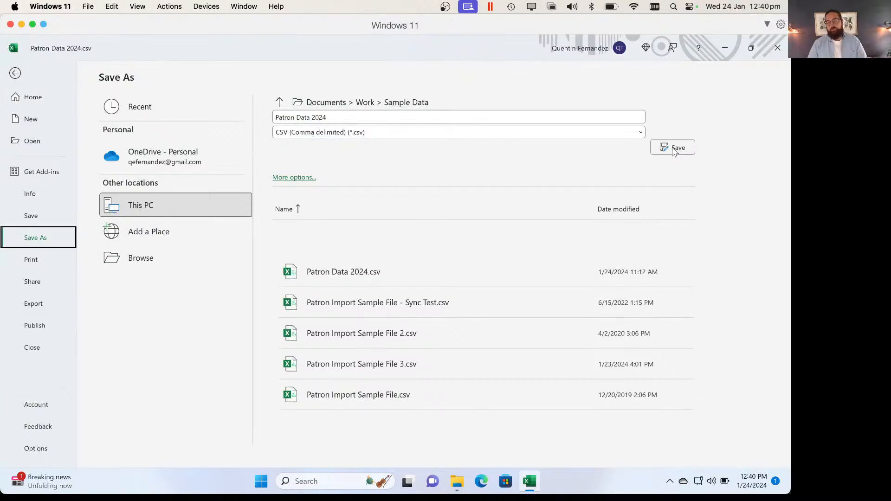
Close the patron data workbook without saving changes and return to the SmartSuite training guide in Chrome.
{"action": "left_click", "coordinate": [774, 56]}
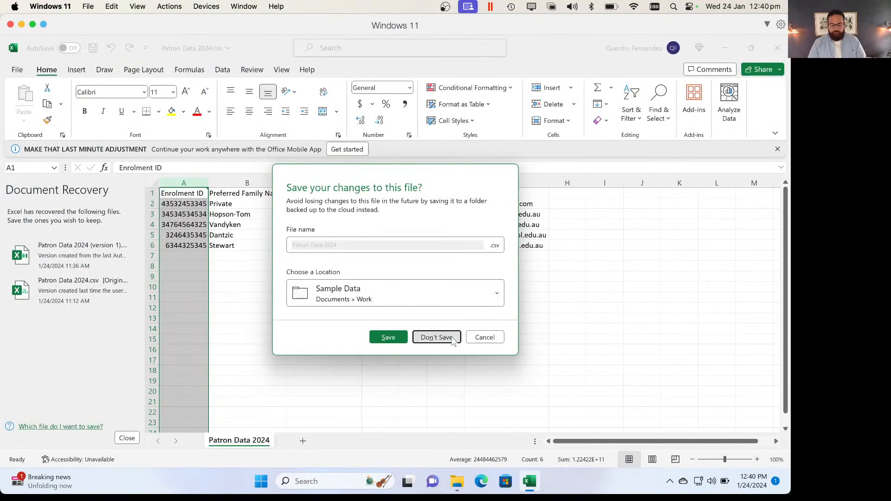
{"action": "left_click", "coordinate": [436, 338]}
{"action": "key", "text": "ctrl+Left"}
{"action": "scroll", "coordinate": [676, 425], "scroll_direction": "down", "scroll_amount": 1}
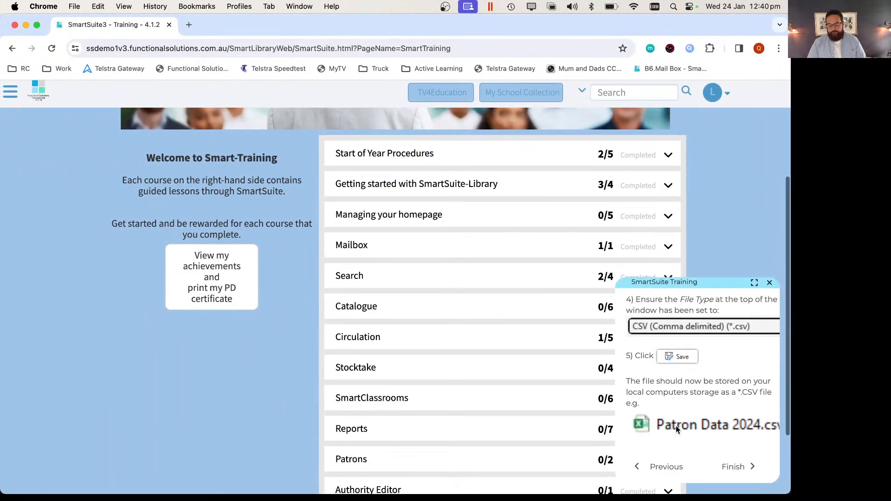
Finish the file preparation lesson and start the beginner "Creating a new Classgrade" lesson under Start of Year Procedures.
{"action": "left_click", "coordinate": [736, 468]}
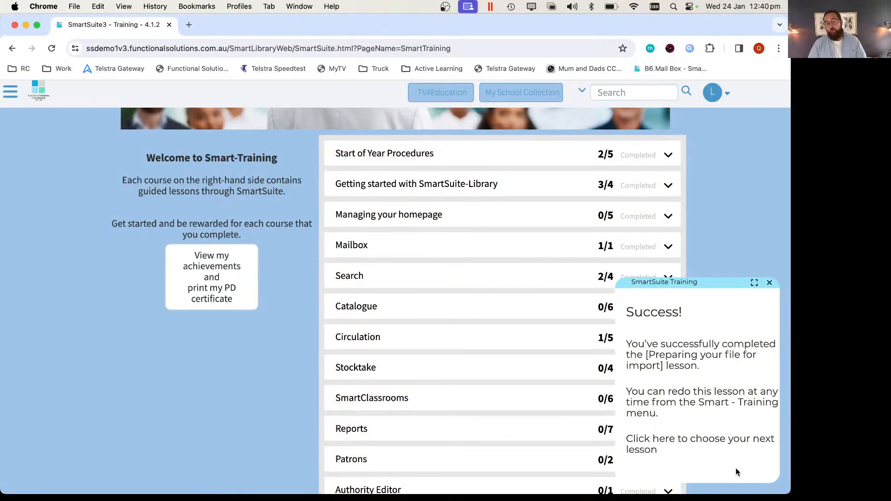
{"action": "left_click", "coordinate": [769, 282]}
{"action": "left_click", "coordinate": [496, 155]}
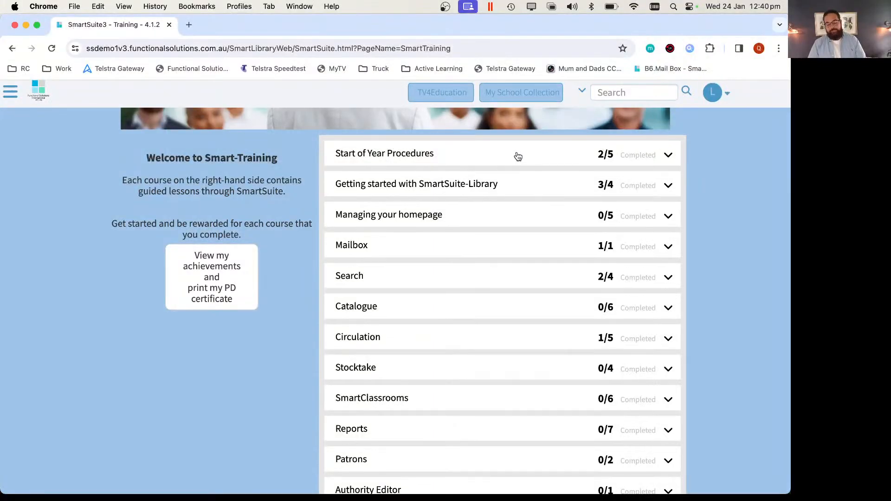
{"action": "left_click", "coordinate": [518, 156]}
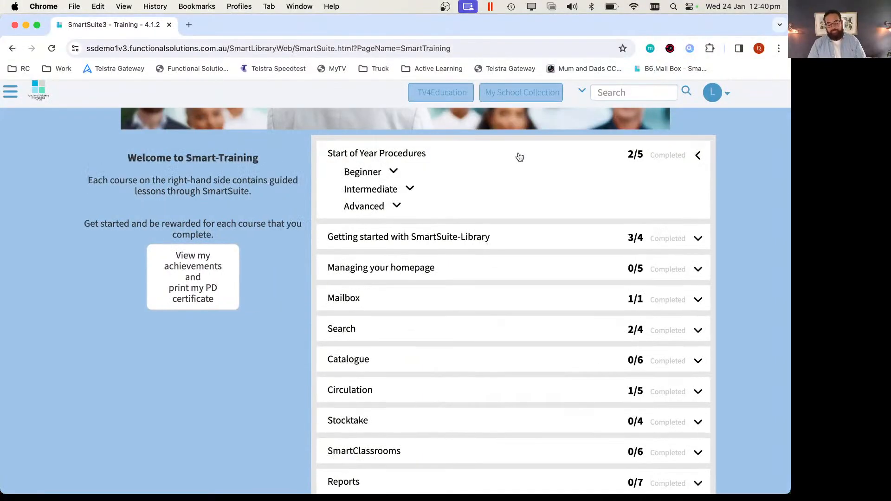
{"action": "left_click", "coordinate": [395, 173]}
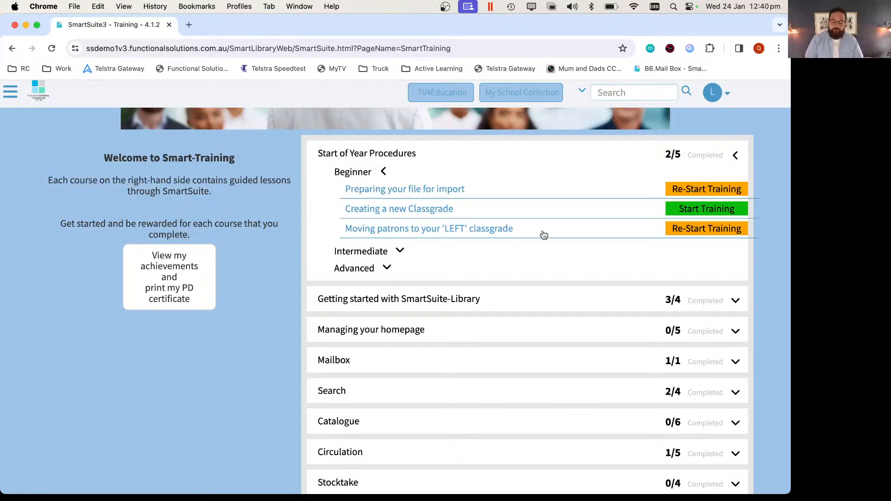
{"action": "left_click", "coordinate": [687, 213]}
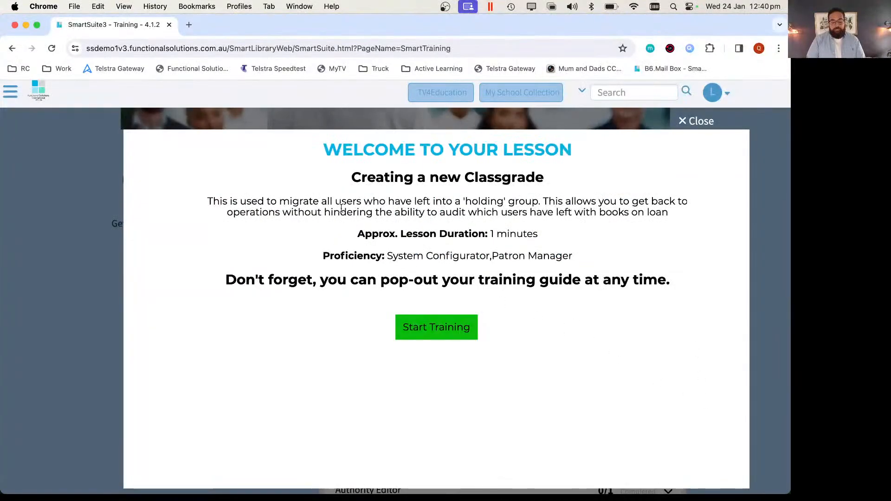
{"action": "triple_click", "coordinate": [415, 233]}
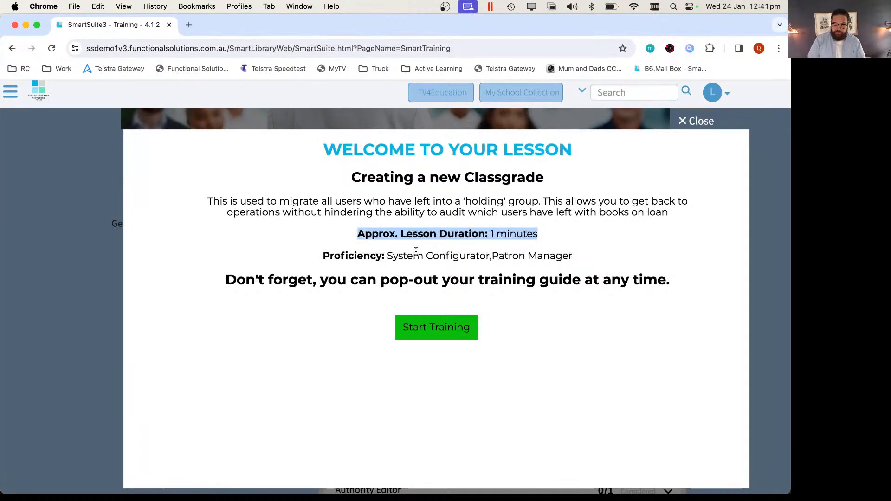
{"action": "left_click", "coordinate": [433, 335]}
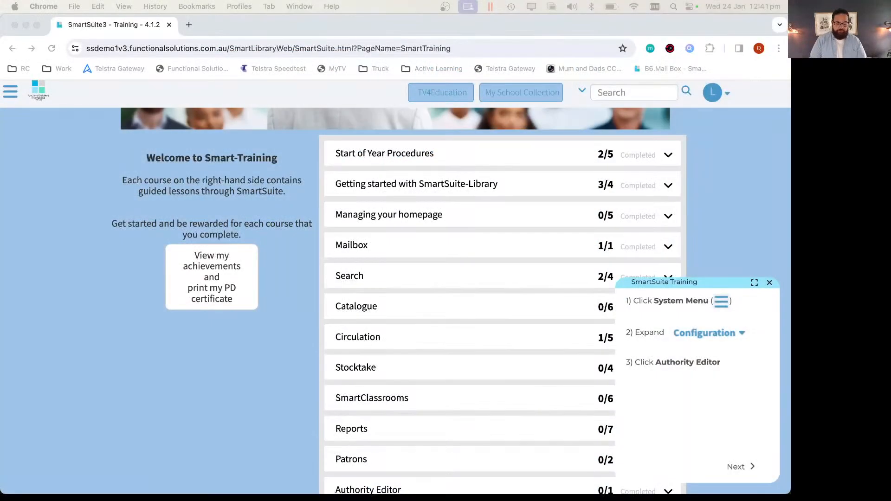
Open the Authority Editor from the system's Configuration options, as the training guide instructs.
{"action": "left_click", "coordinate": [94, 148]}
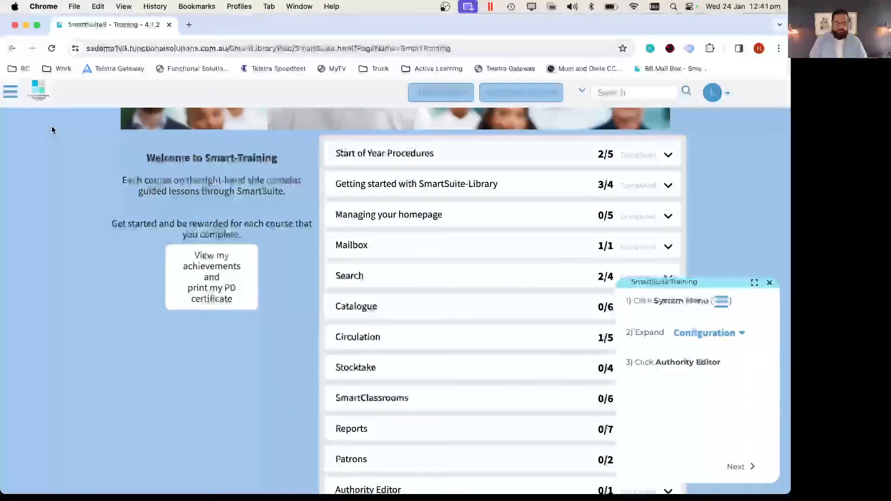
{"action": "left_click", "coordinate": [10, 91]}
{"action": "left_click", "coordinate": [83, 343]}
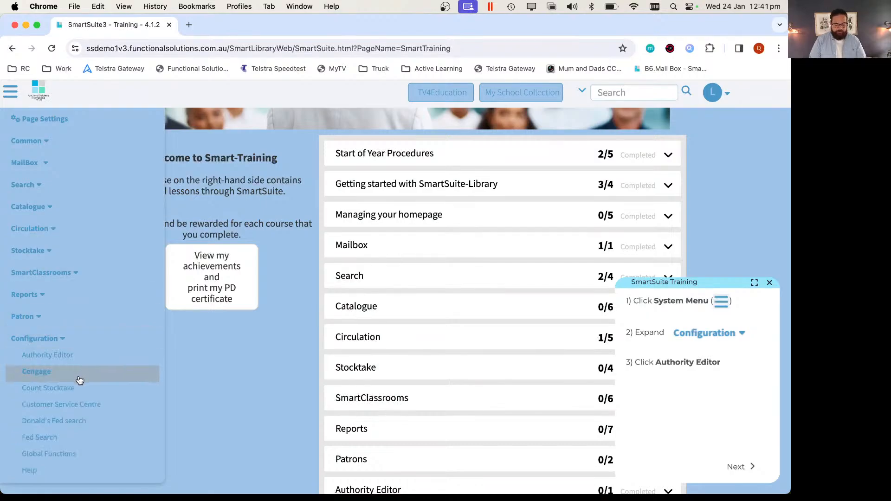
{"action": "left_click", "coordinate": [68, 356]}
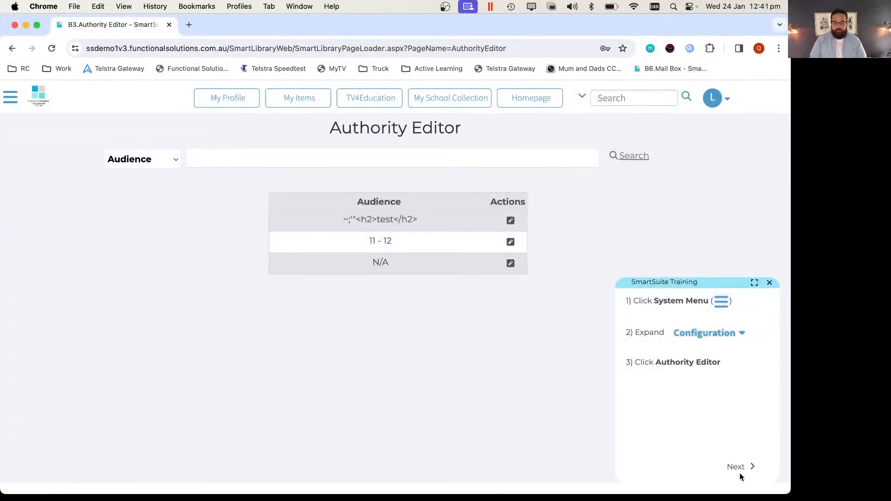
Advance the training guide to instruction 4 and switch the Authority Editor's list to Classgrade.
{"action": "left_click", "coordinate": [736, 467]}
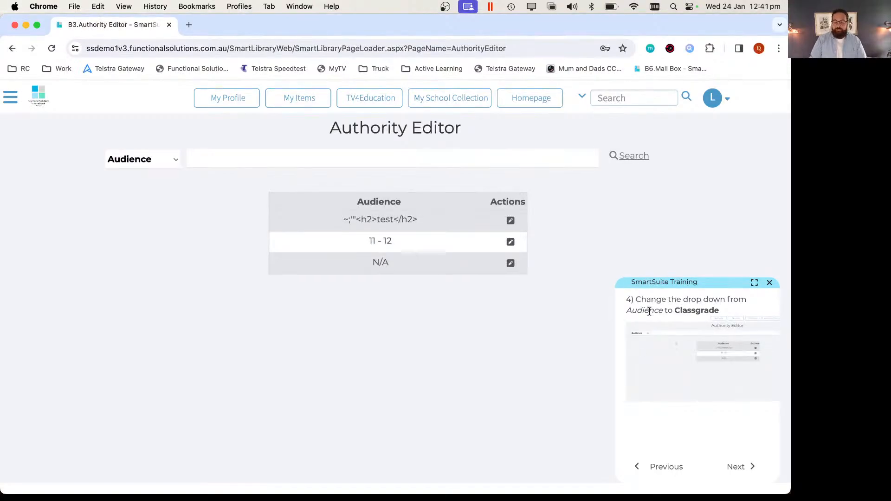
{"action": "left_click", "coordinate": [157, 160]}
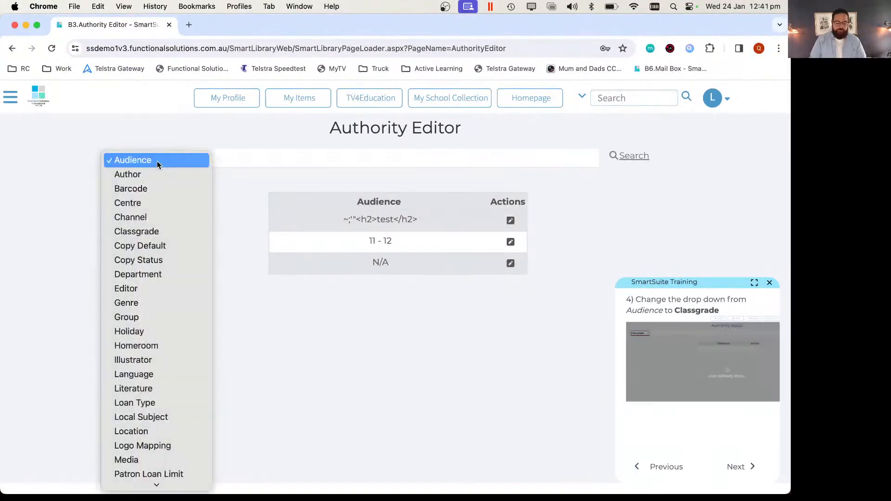
{"action": "left_click", "coordinate": [160, 232]}
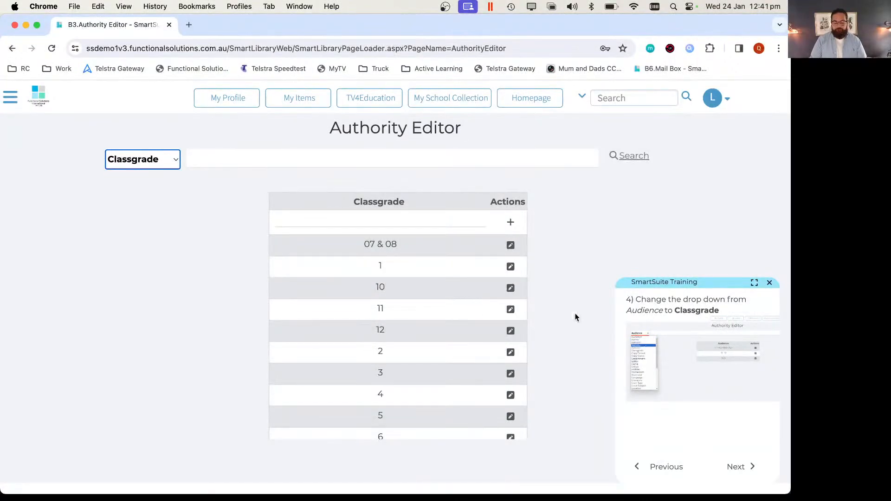
Continue to guide instructions 5 to 7 and add a new classgrade named LEFT 2023.
{"action": "left_click", "coordinate": [737, 466]}
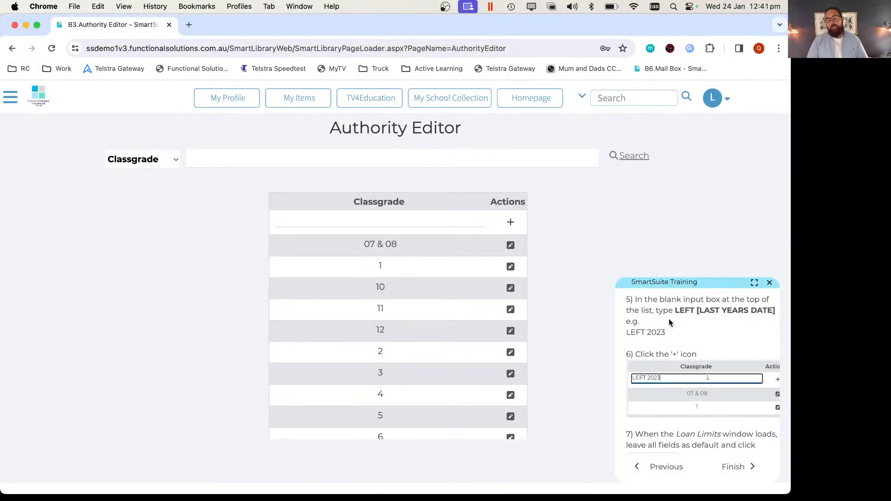
{"action": "scroll", "coordinate": [670, 319], "scroll_direction": "down", "scroll_amount": 1}
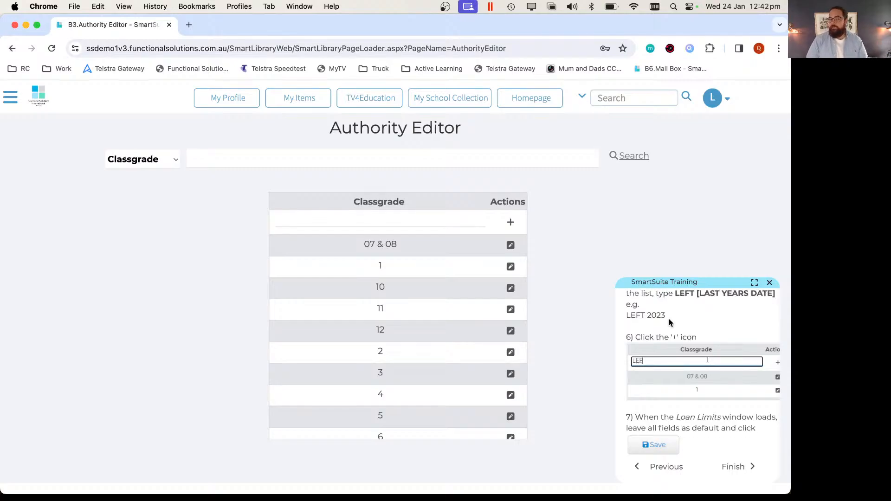
{"action": "left_click_drag", "start_coordinate": [627, 318], "coordinate": [663, 316]}
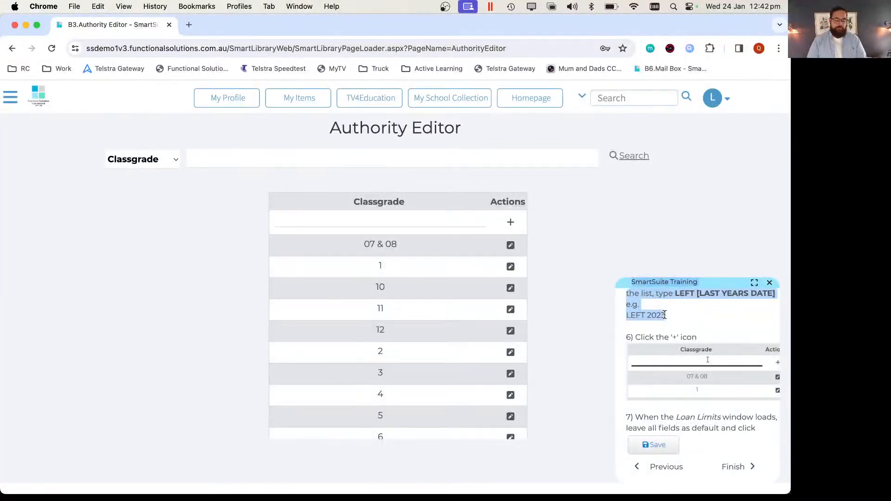
{"action": "left_click", "coordinate": [377, 218]}
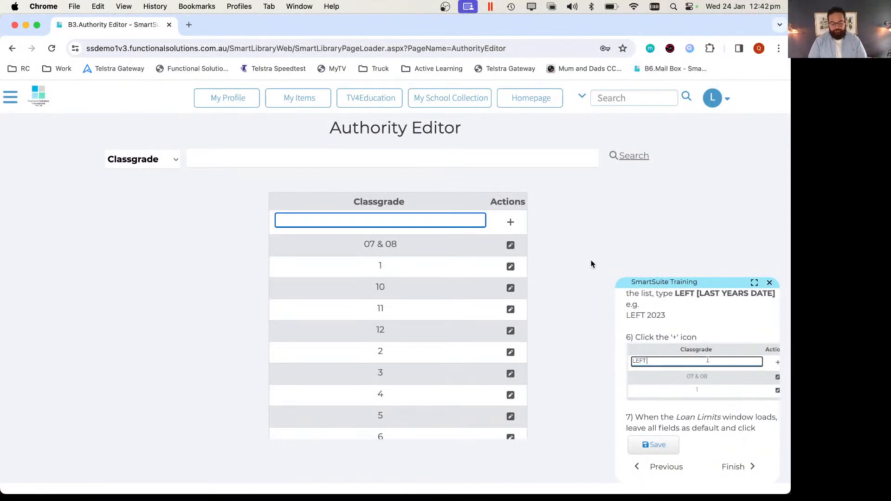
{"action": "type", "text": "LEFT 2023"}
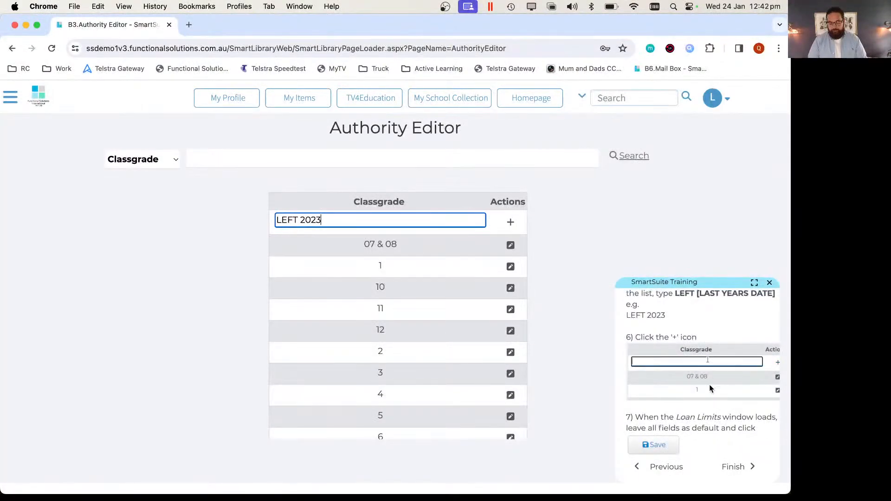
{"action": "left_click_drag", "start_coordinate": [637, 335], "coordinate": [686, 333]}
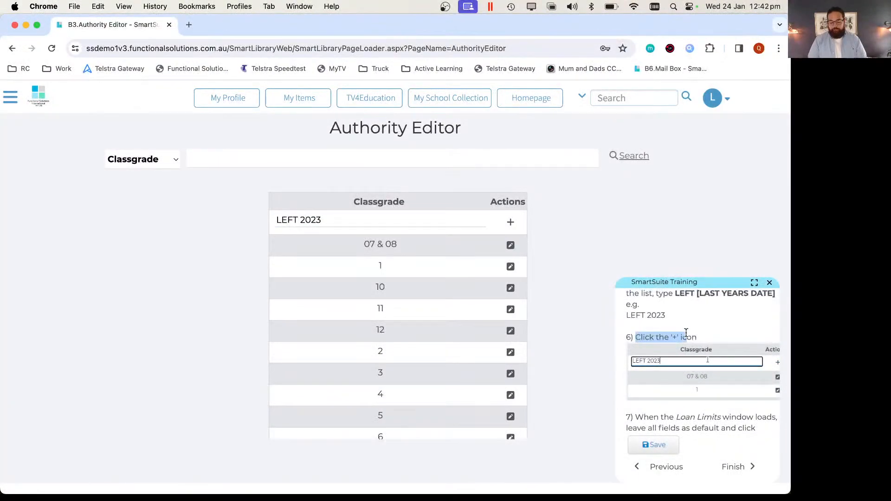
{"action": "left_click", "coordinate": [511, 224]}
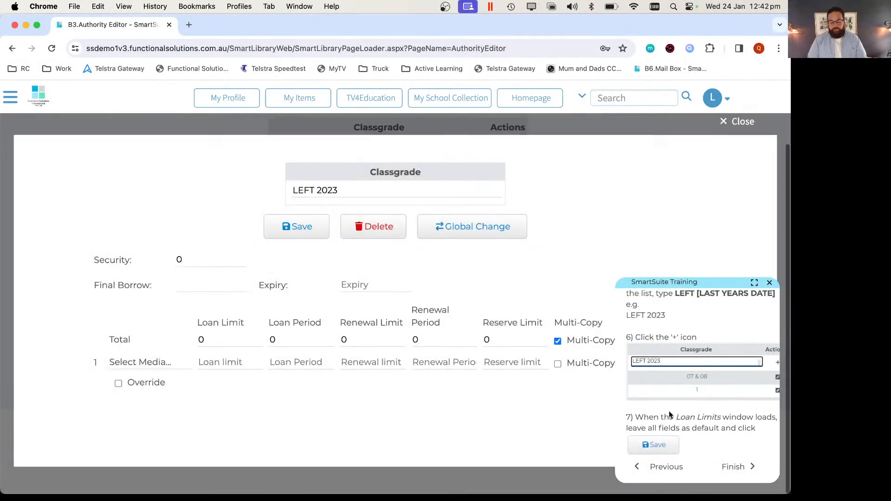
Save the LEFT 2023 classgrade with all loan limit fields at their defaults and finish the lesson.
{"action": "left_click_drag", "start_coordinate": [649, 416], "coordinate": [731, 417]}
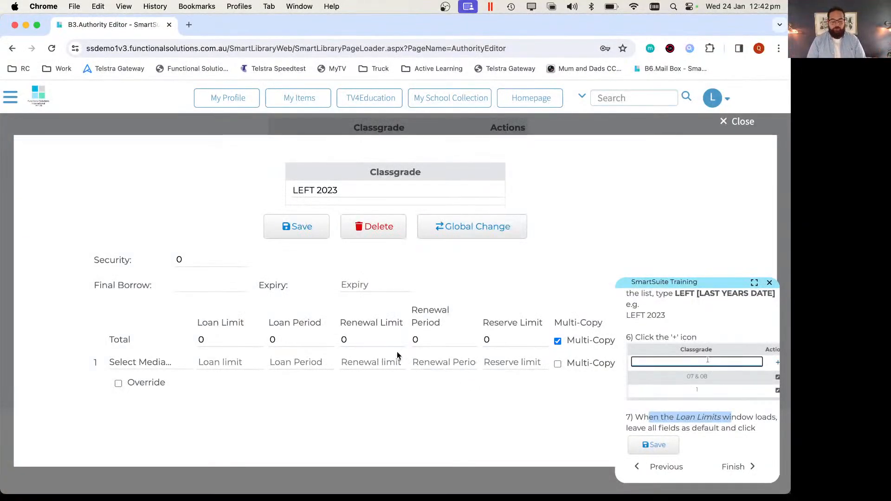
{"action": "left_click", "coordinate": [295, 229]}
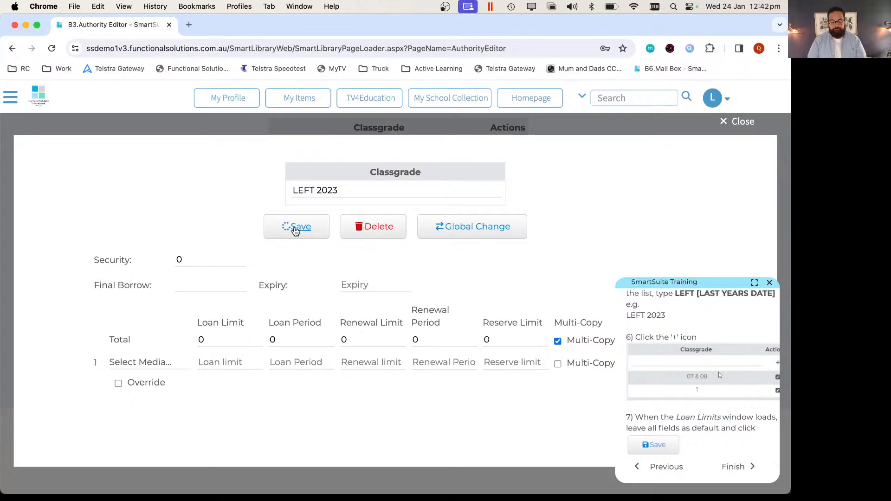
{"action": "left_click", "coordinate": [732, 466]}
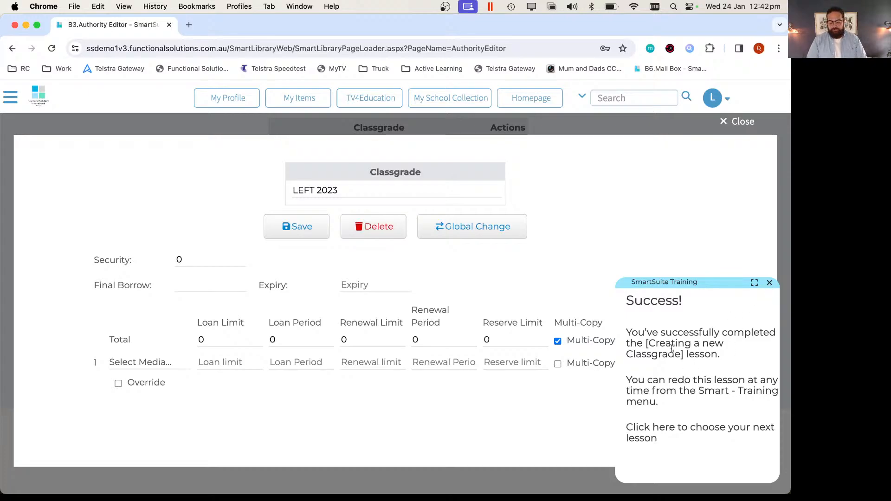
Return to the lesson list and restart the beginner "Moving patrons to your 'LEFT' classgrade" lesson under Start of Year Procedures.
{"action": "left_click", "coordinate": [650, 432]}
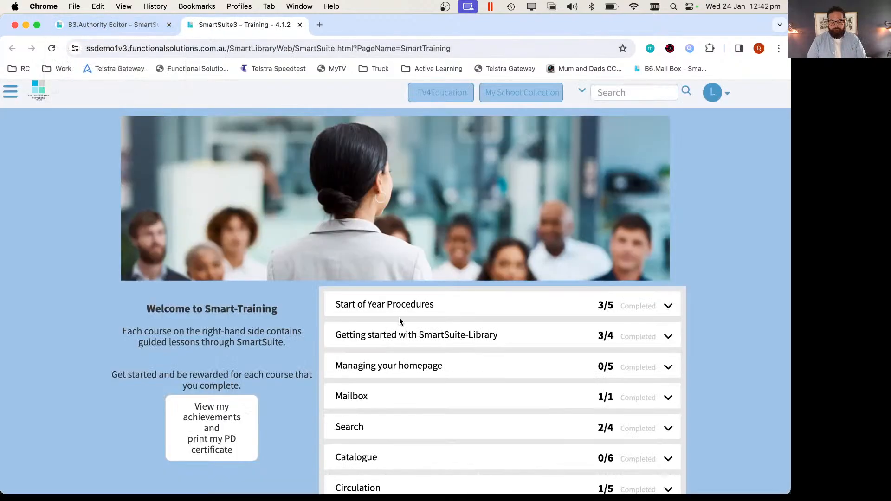
{"action": "left_click", "coordinate": [417, 308]}
{"action": "left_click", "coordinate": [388, 324]}
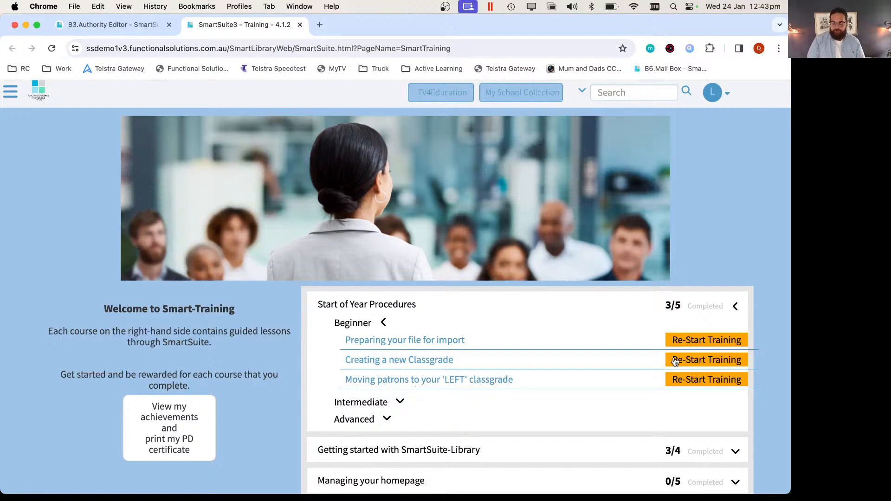
{"action": "left_click", "coordinate": [687, 378]}
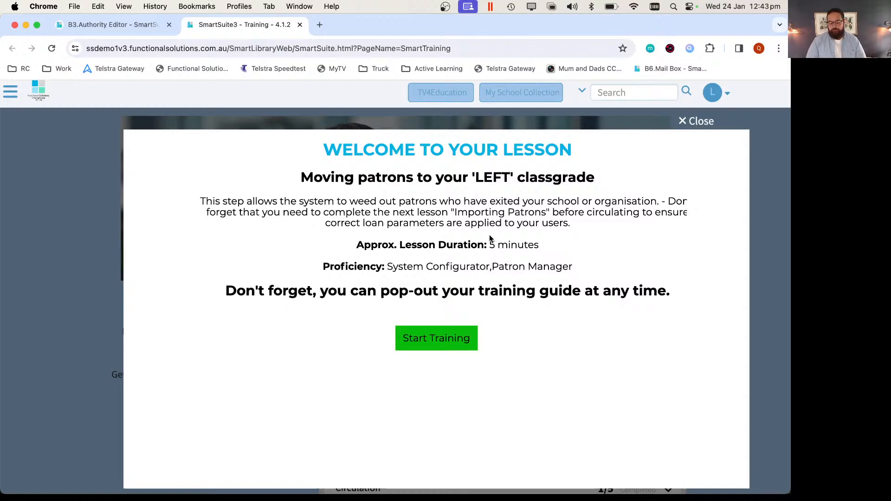
{"action": "left_click", "coordinate": [435, 343]}
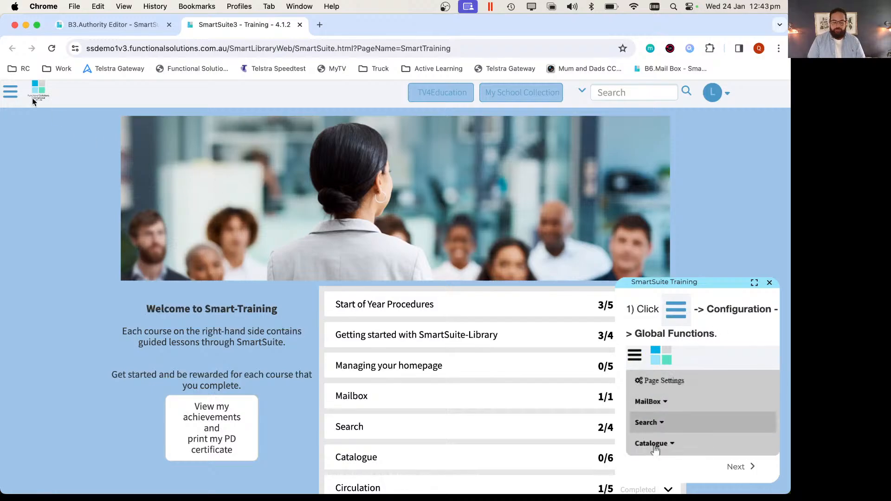
Open Global Functions from the system's Configuration options.
{"action": "left_click", "coordinate": [11, 91]}
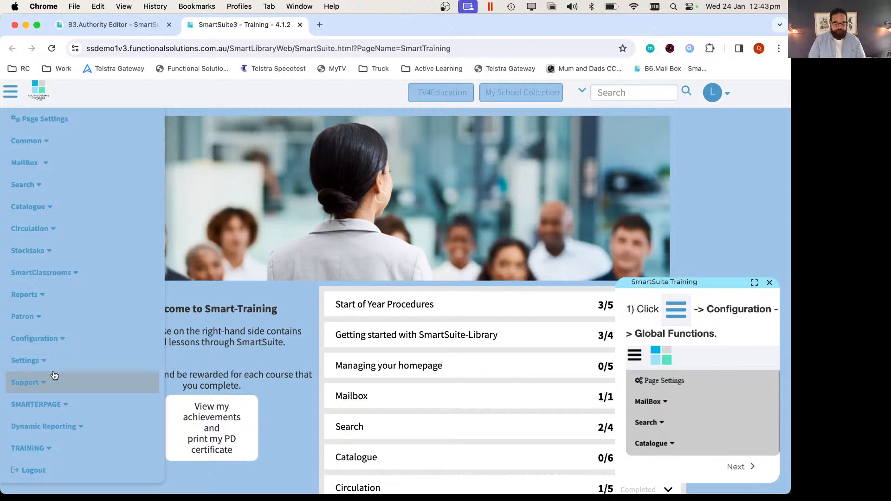
{"action": "left_click", "coordinate": [57, 340]}
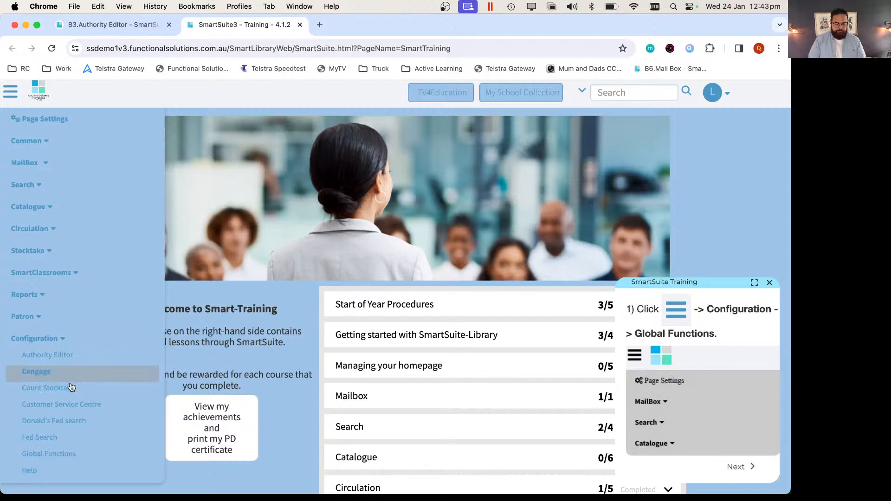
{"action": "scroll", "coordinate": [63, 404], "scroll_direction": "down", "scroll_amount": 1}
{"action": "left_click", "coordinate": [60, 422]}
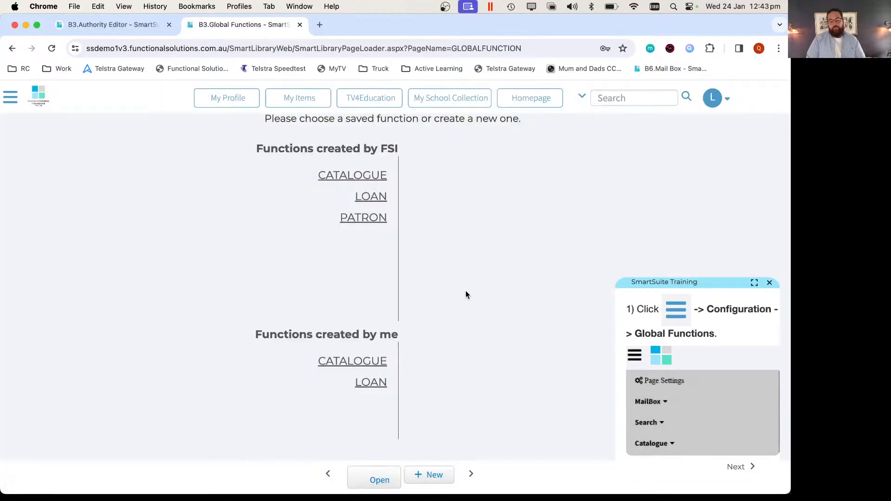
Advance the training guide to instruction 2 and expand the Patron category among the functions created by FSI.
{"action": "scroll", "coordinate": [717, 399], "scroll_direction": "down", "scroll_amount": 10}
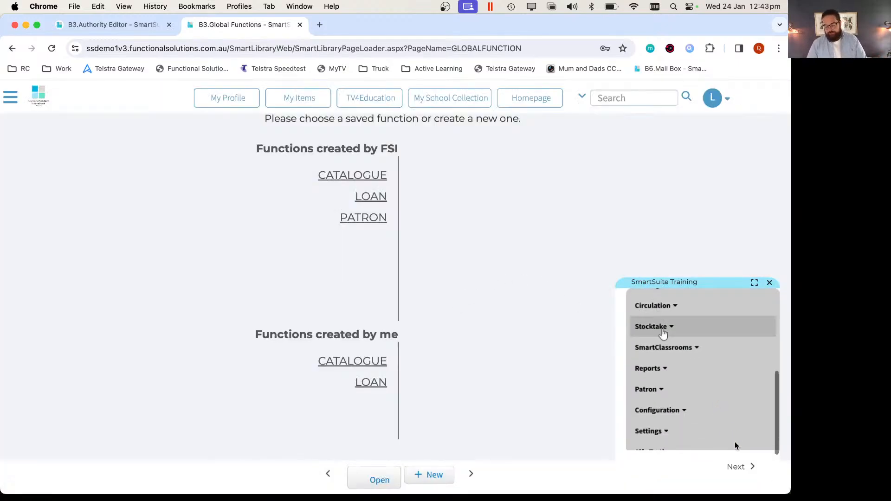
{"action": "scroll", "coordinate": [573, 358], "scroll_direction": "up", "scroll_amount": 2}
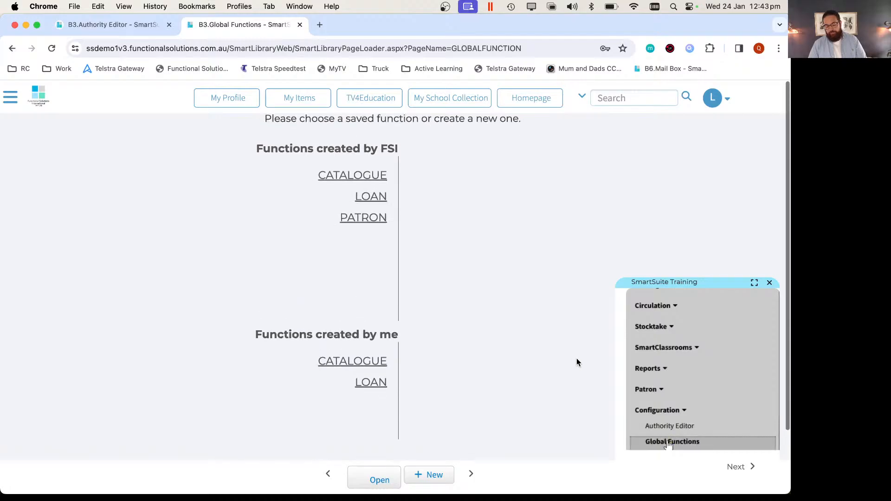
{"action": "left_click", "coordinate": [737, 467]}
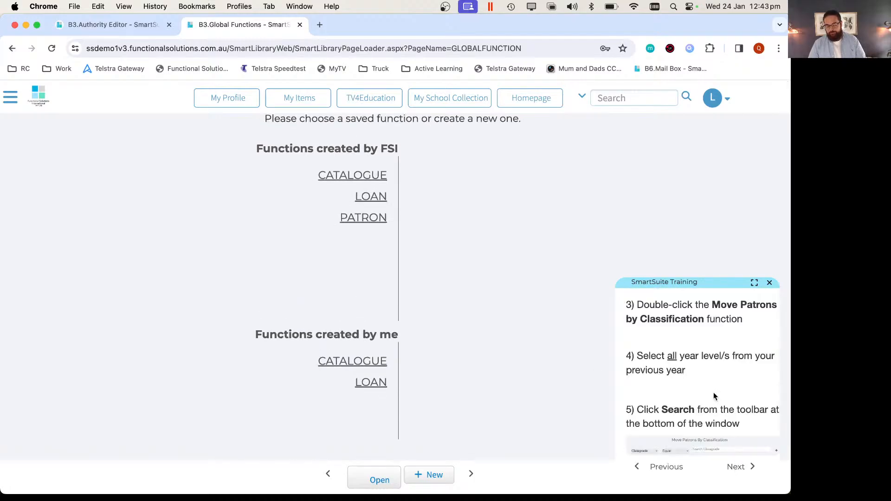
{"action": "scroll", "coordinate": [714, 392], "scroll_direction": "up", "scroll_amount": 3}
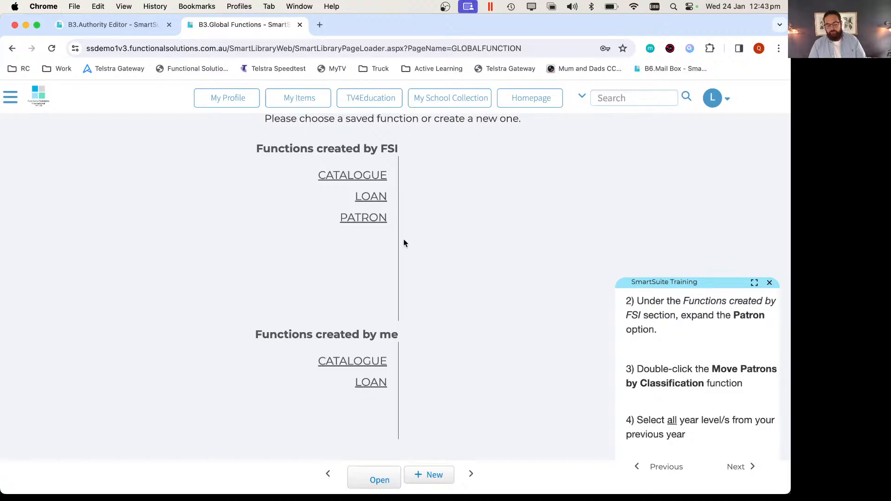
{"action": "left_click_drag", "start_coordinate": [325, 176], "coordinate": [396, 149]}
{"action": "left_click", "coordinate": [349, 220]}
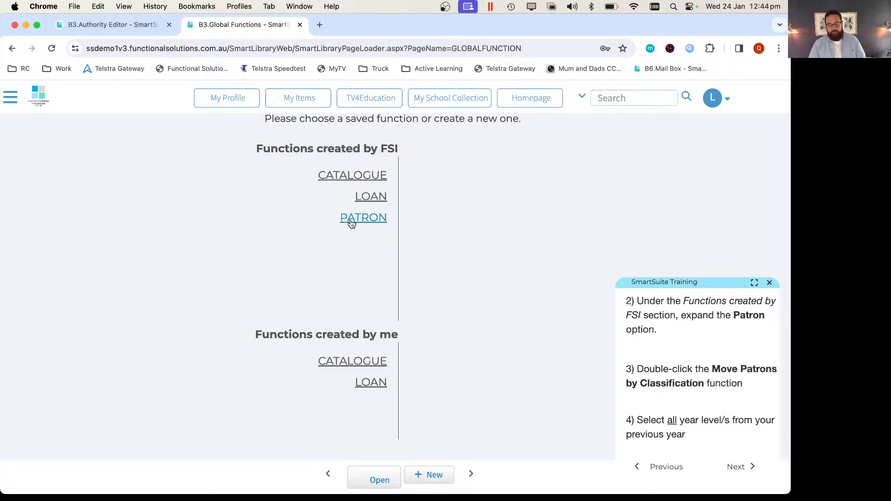
Open the Move Patrons By Classification function and bring up training instruction 4 about selecting all year levels.
{"action": "scroll", "coordinate": [703, 362], "scroll_direction": "down", "scroll_amount": 2}
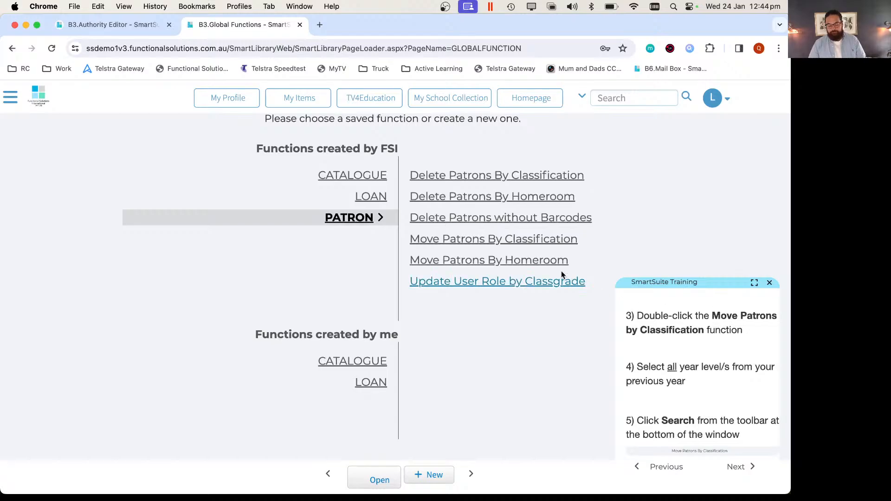
{"action": "double_click", "coordinate": [523, 239]}
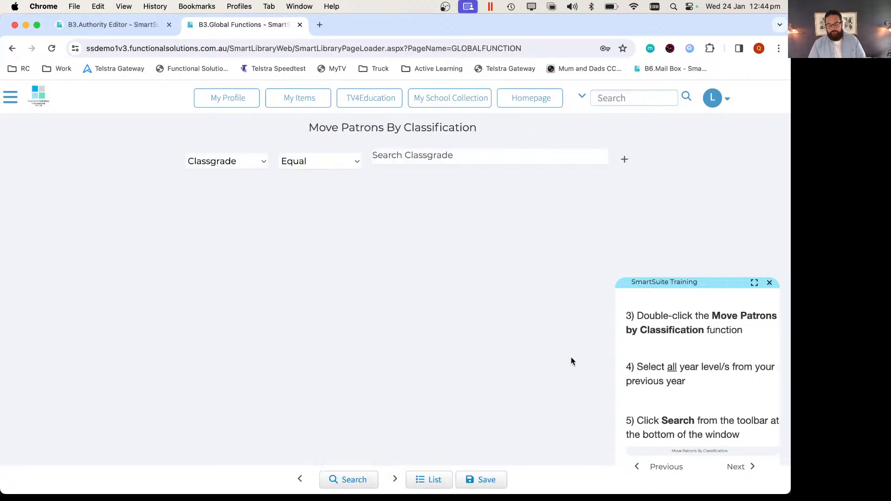
{"action": "scroll", "coordinate": [723, 377], "scroll_direction": "down", "scroll_amount": 3}
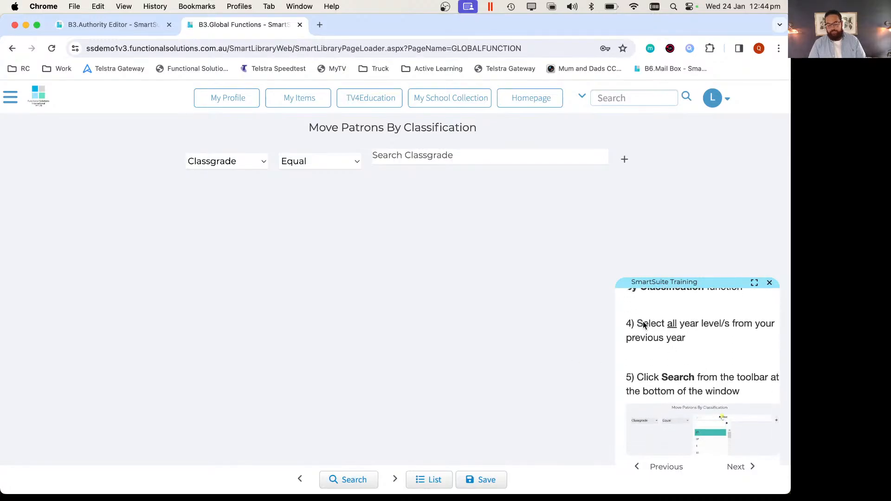
{"action": "left_click_drag", "start_coordinate": [639, 324], "coordinate": [703, 331]}
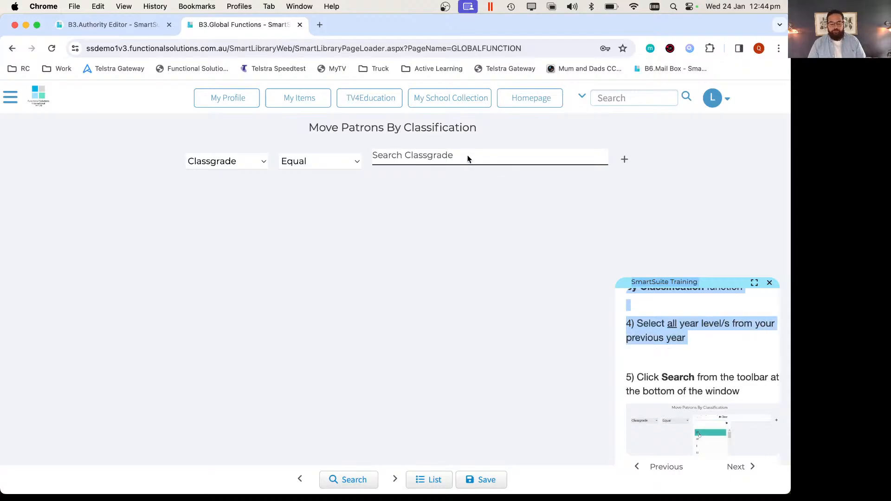
Add classgrades 07 & 08, 1, 10, 11 and 12 to the Classgrade Equal filter.
{"action": "left_click", "coordinate": [422, 157]}
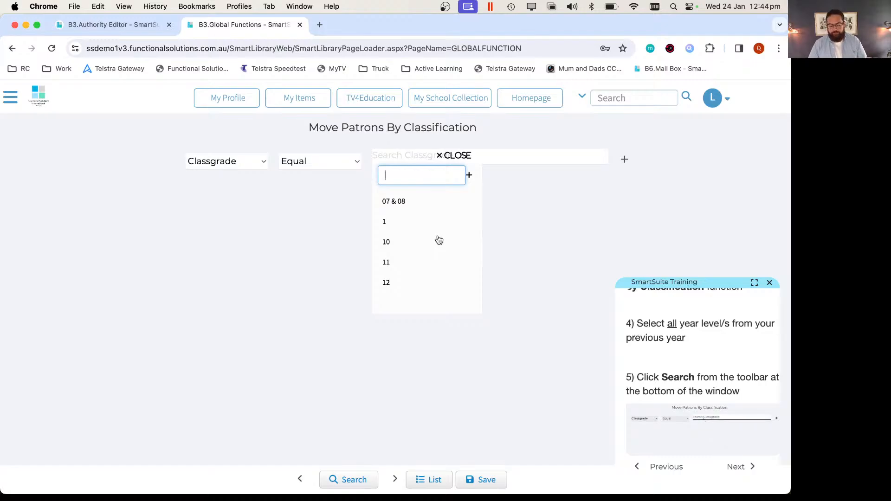
{"action": "left_click_drag", "start_coordinate": [403, 206], "coordinate": [398, 260]}
{"action": "right_click", "coordinate": [398, 283]}
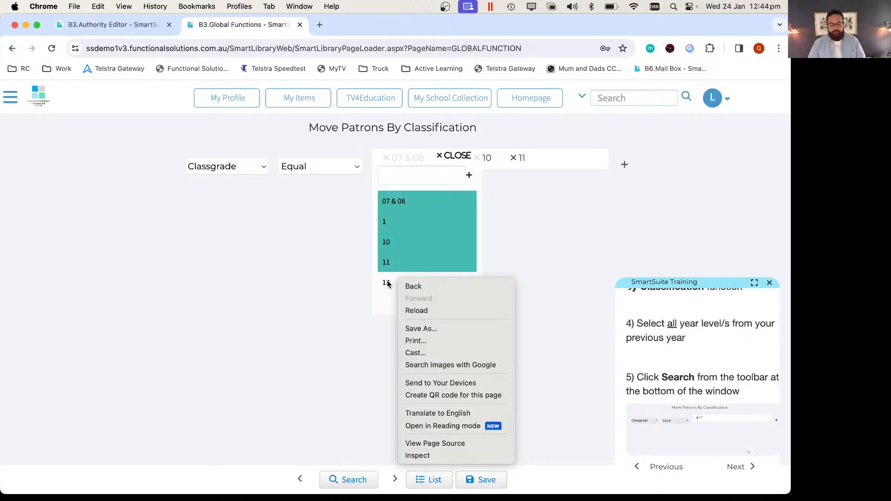
{"action": "left_click", "coordinate": [389, 284]}
{"action": "left_click", "coordinate": [389, 285]}
Add classgrades 2 through 9 and K to the filter, then close the classgrade list.
{"action": "scroll", "coordinate": [416, 252], "scroll_direction": "down", "scroll_amount": 1}
{"action": "scroll", "coordinate": [404, 237], "scroll_direction": "down", "scroll_amount": 3}
{"action": "left_click_drag", "start_coordinate": [394, 218], "coordinate": [393, 273]}
{"action": "left_click", "coordinate": [394, 273]}
{"action": "left_click", "coordinate": [393, 292]}
{"action": "scroll", "coordinate": [398, 256], "scroll_direction": "down", "scroll_amount": 2}
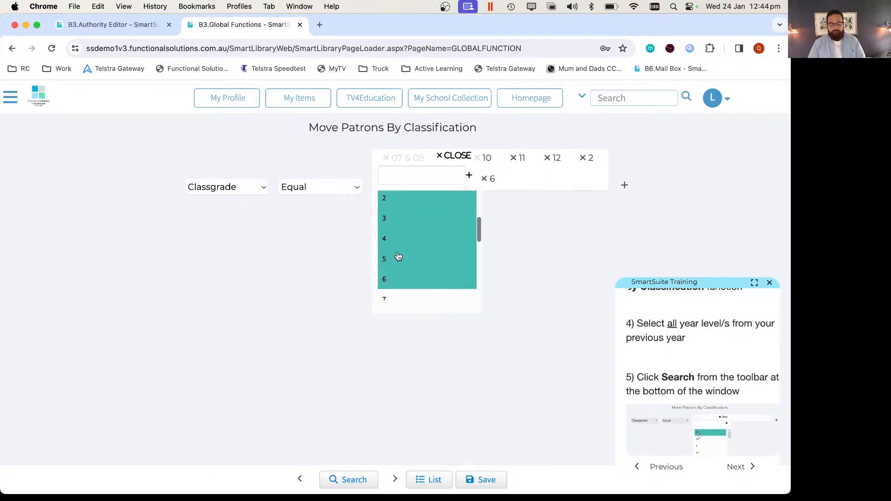
{"action": "left_click", "coordinate": [392, 222]}
{"action": "left_click", "coordinate": [393, 238]}
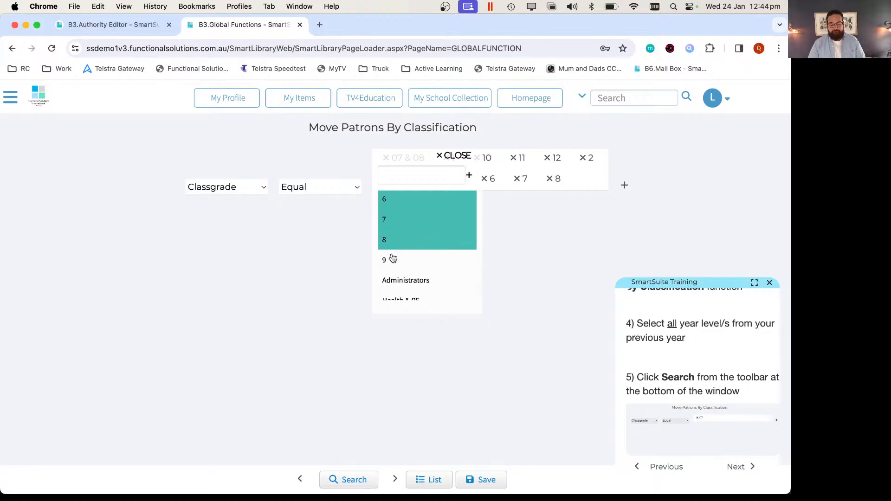
{"action": "left_click", "coordinate": [392, 259]}
{"action": "scroll", "coordinate": [392, 258], "scroll_direction": "down", "scroll_amount": 3}
{"action": "left_click", "coordinate": [392, 258]}
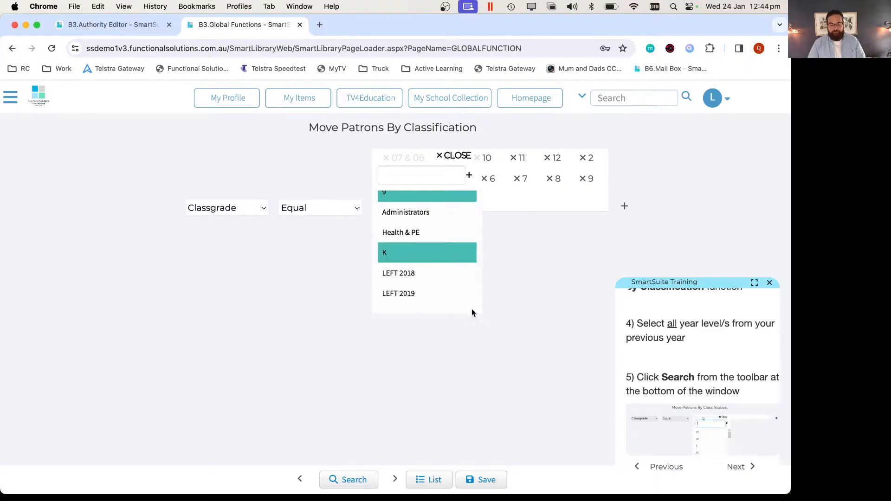
{"action": "left_click", "coordinate": [553, 306]}
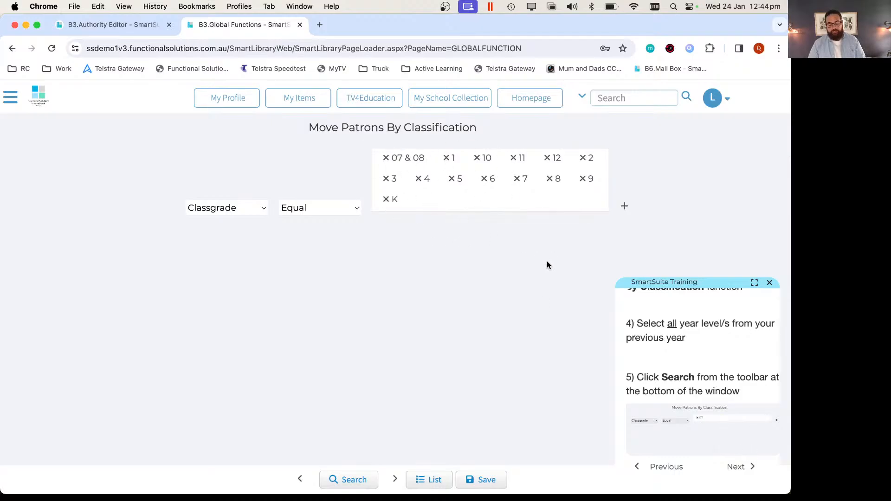
Search for patrons in the selected classgrades and advance the training guide to instruction 6.
{"action": "scroll", "coordinate": [714, 355], "scroll_direction": "down", "scroll_amount": 1}
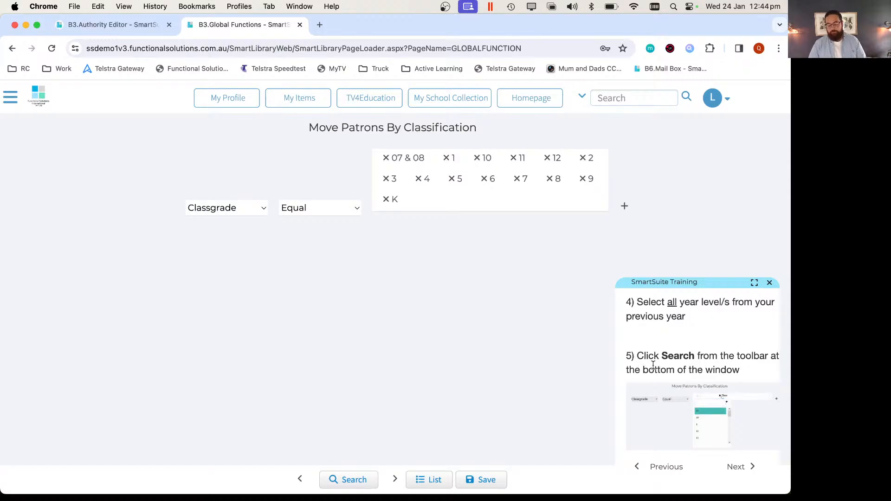
{"action": "left_click", "coordinate": [353, 478]}
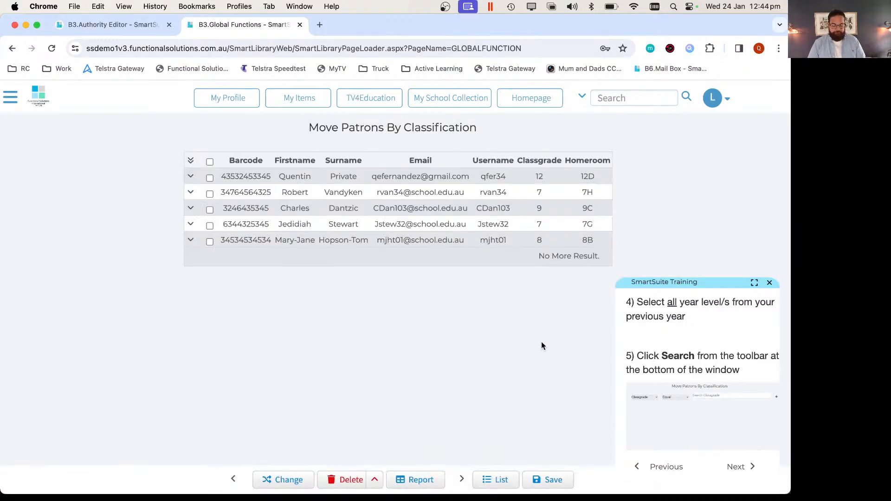
{"action": "left_click", "coordinate": [737, 468]}
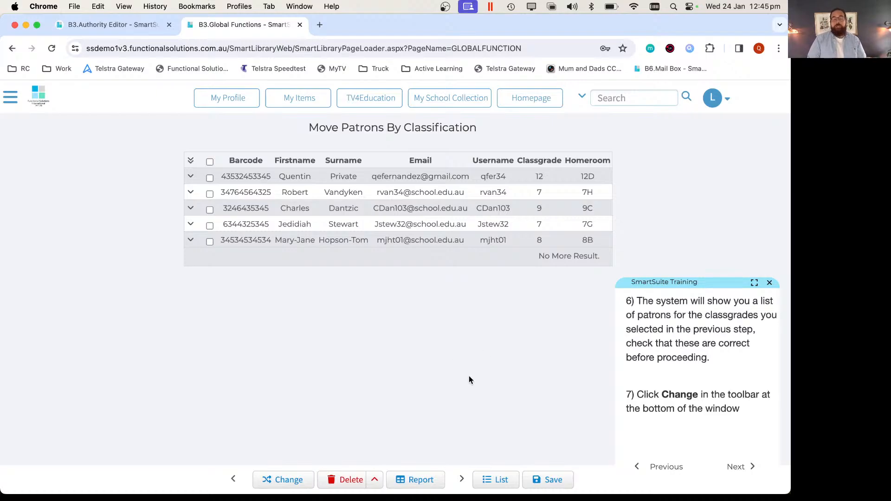
Start a change for all filtered patrons and set their Classgrade to be overwritten with LEFT 2023.
{"action": "left_click", "coordinate": [288, 482]}
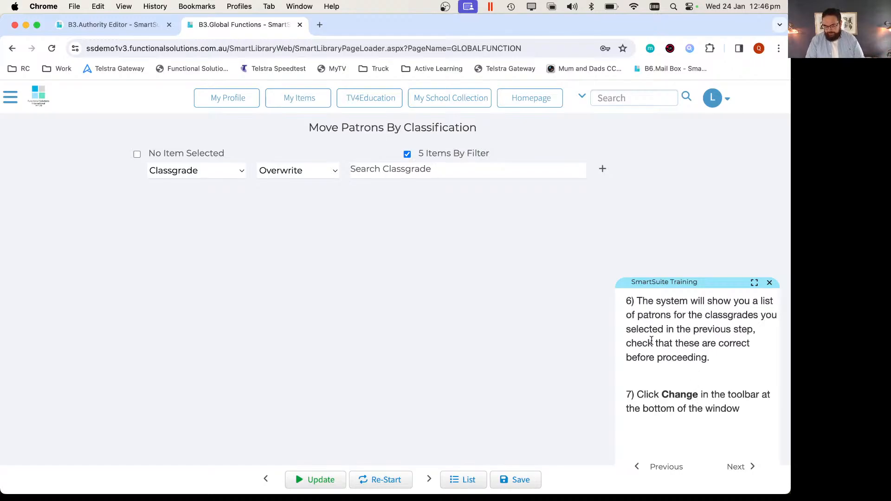
{"action": "left_click", "coordinate": [735, 466]}
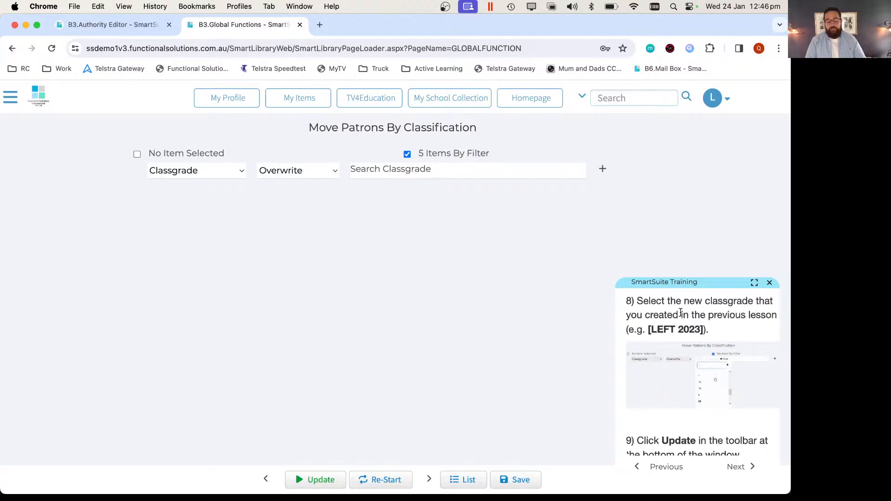
{"action": "left_click", "coordinate": [415, 170]}
{"action": "scroll", "coordinate": [400, 253], "scroll_direction": "down", "scroll_amount": 2}
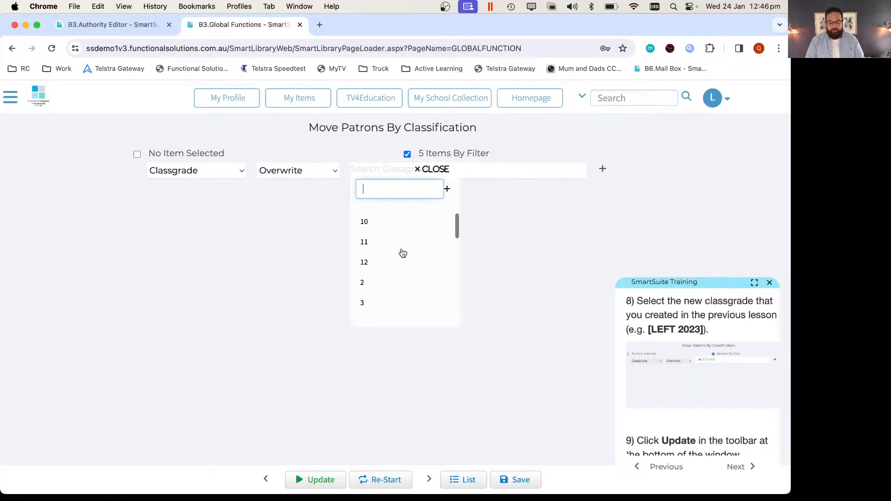
{"action": "scroll", "coordinate": [403, 252], "scroll_direction": "down", "scroll_amount": 10}
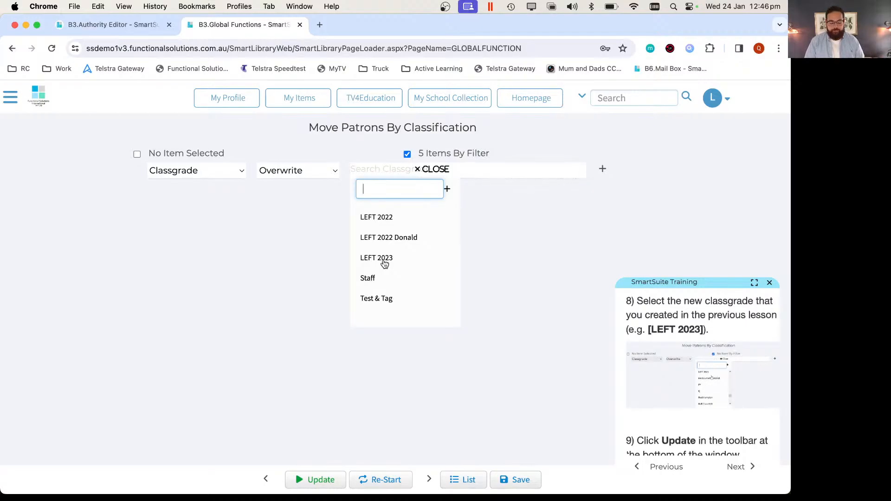
{"action": "left_click", "coordinate": [380, 260]}
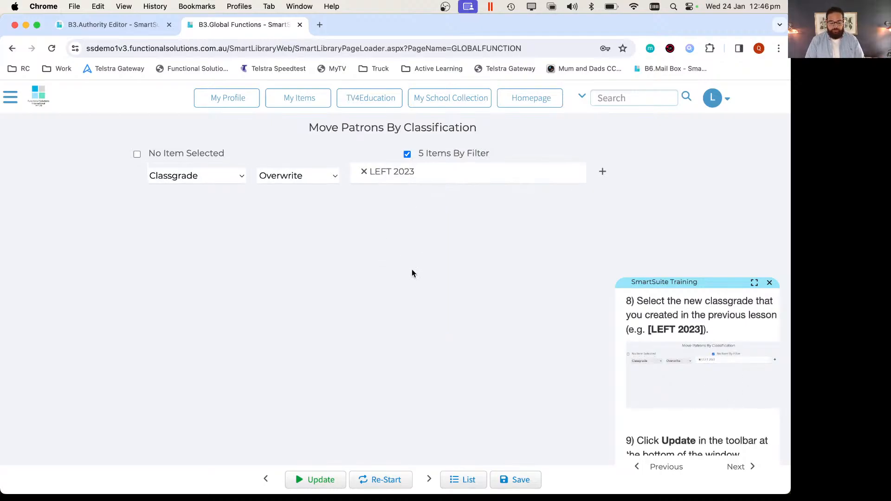
{"action": "scroll", "coordinate": [650, 362], "scroll_direction": "down", "scroll_amount": 1}
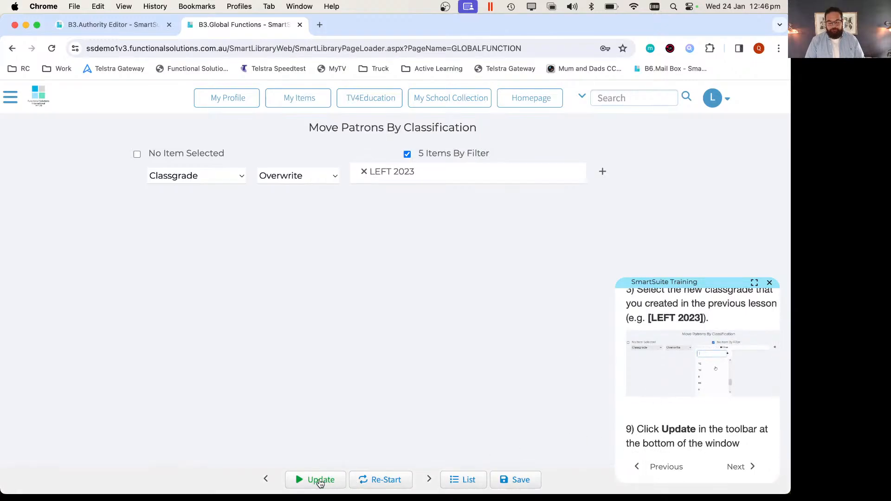
Run the update, review the filter and change summary, confirm it and dismiss the completion message.
{"action": "left_click", "coordinate": [319, 479]}
{"action": "scroll", "coordinate": [492, 322], "scroll_direction": "down", "scroll_amount": 2}
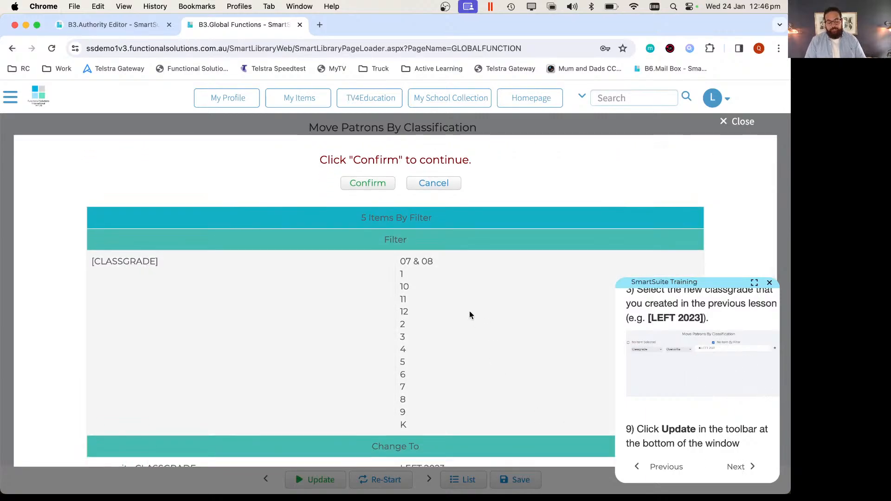
{"action": "scroll", "coordinate": [469, 314], "scroll_direction": "down", "scroll_amount": 2}
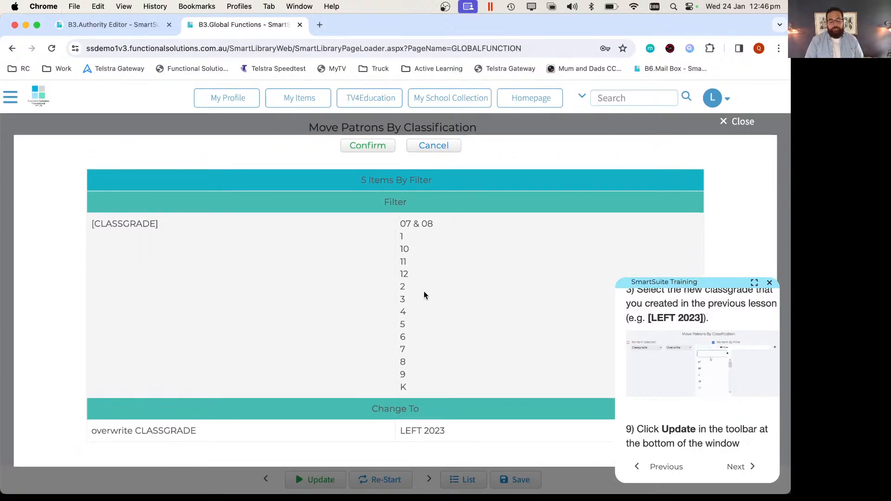
{"action": "scroll", "coordinate": [424, 291], "scroll_direction": "up", "scroll_amount": 3}
{"action": "scroll", "coordinate": [487, 324], "scroll_direction": "down", "scroll_amount": 3}
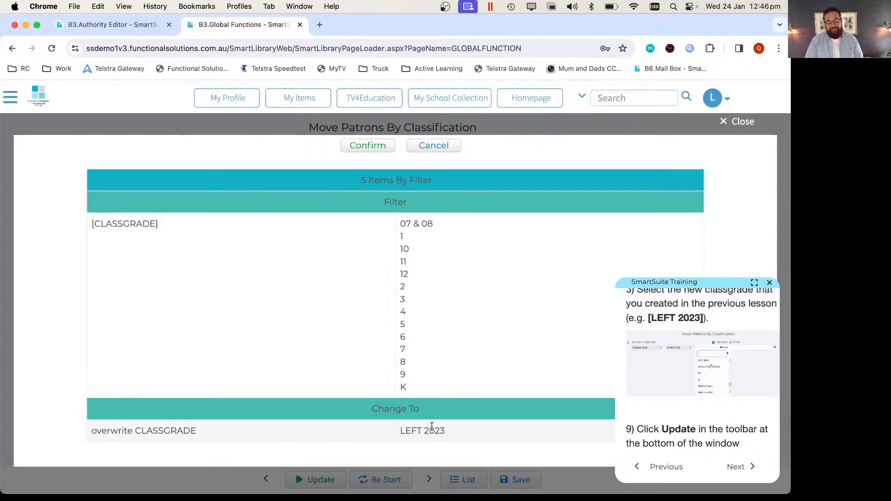
{"action": "scroll", "coordinate": [498, 361], "scroll_direction": "up", "scroll_amount": 3}
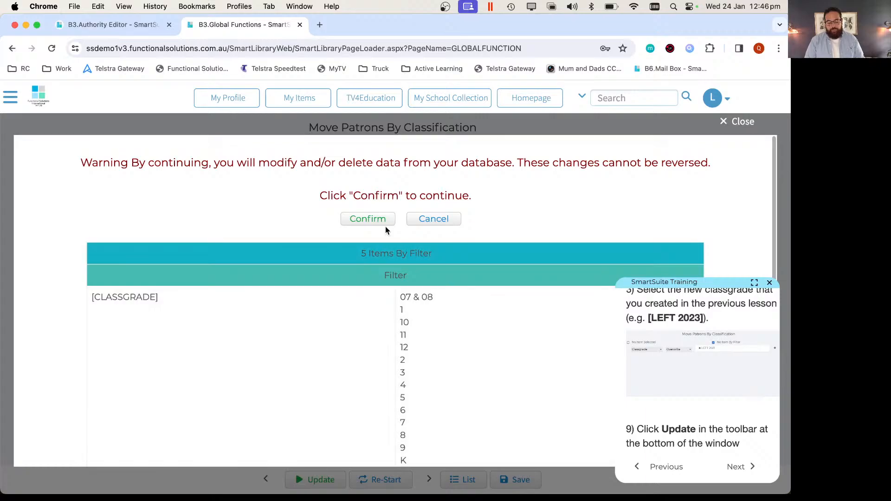
{"action": "left_click", "coordinate": [371, 225]}
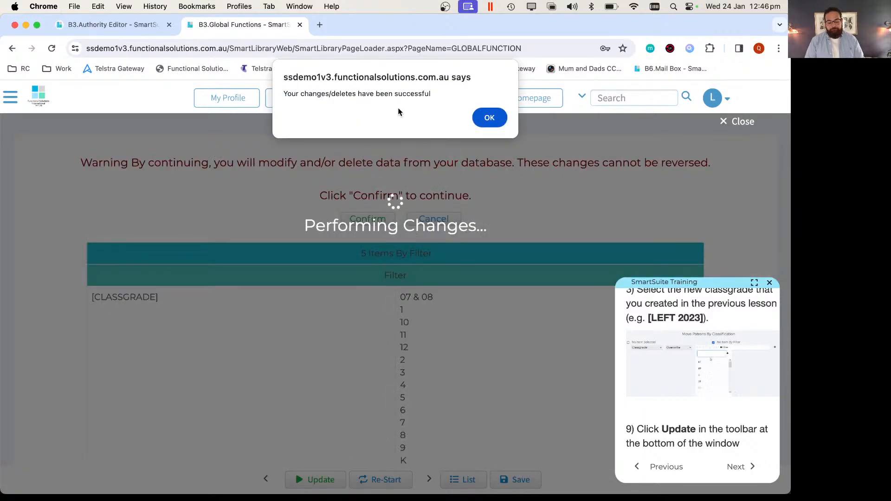
{"action": "left_click", "coordinate": [490, 116]}
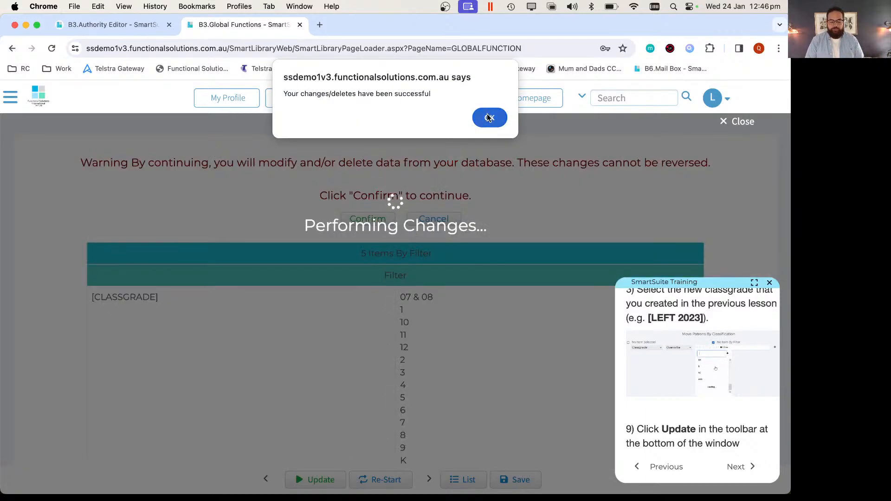
Finish the "Moving patrons to your 'LEFT' classgrade" lesson and close the training guide.
{"action": "left_click", "coordinate": [737, 467]}
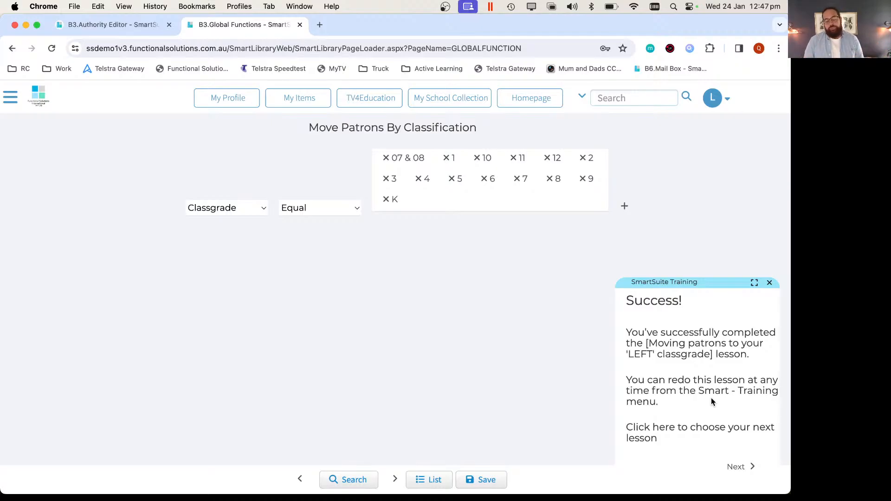
{"action": "left_click", "coordinate": [769, 283]}
{"action": "left_click", "coordinate": [494, 158]}
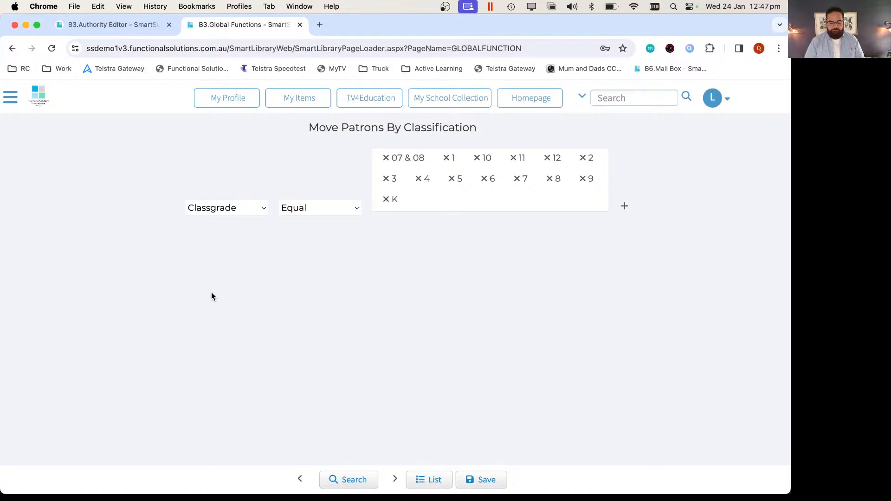
Return to the Smart-Training course page from the system's Training options.
{"action": "left_click", "coordinate": [13, 98]}
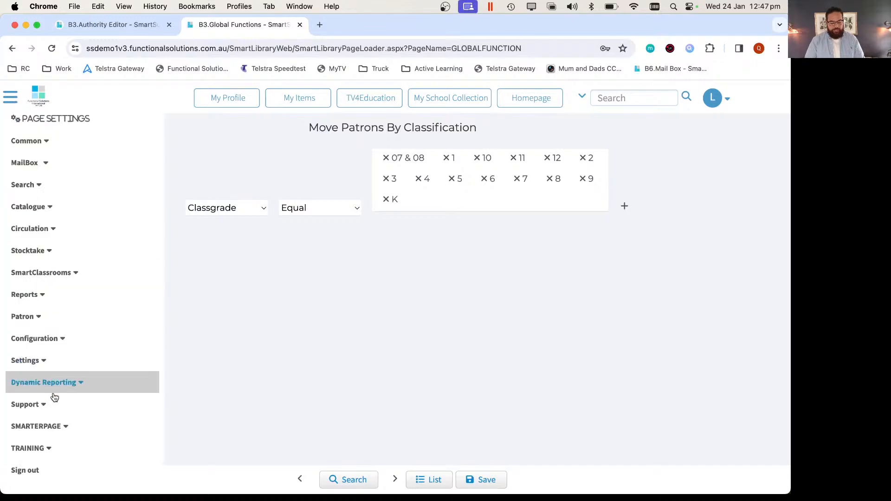
{"action": "left_click", "coordinate": [50, 454]}
{"action": "scroll", "coordinate": [53, 452], "scroll_direction": "down", "scroll_amount": 1}
{"action": "left_click", "coordinate": [40, 445]}
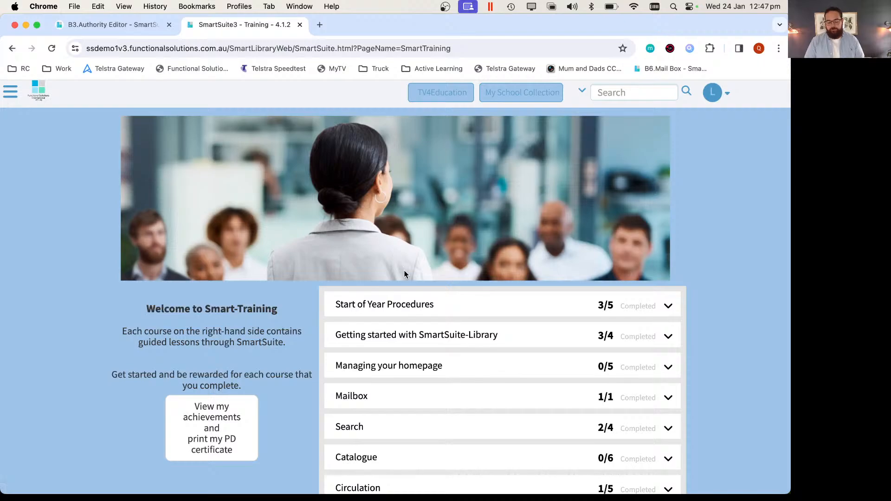
Open the intermediate "Importing users for start of year" lesson under Start of Year Procedures and read its introduction.
{"action": "left_click", "coordinate": [417, 309]}
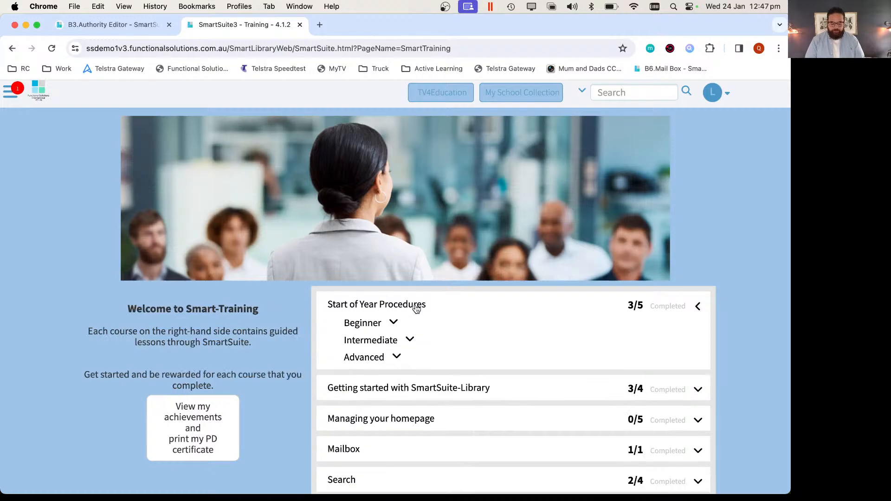
{"action": "scroll", "coordinate": [540, 282], "scroll_direction": "down", "scroll_amount": 3}
{"action": "left_click", "coordinate": [394, 256]}
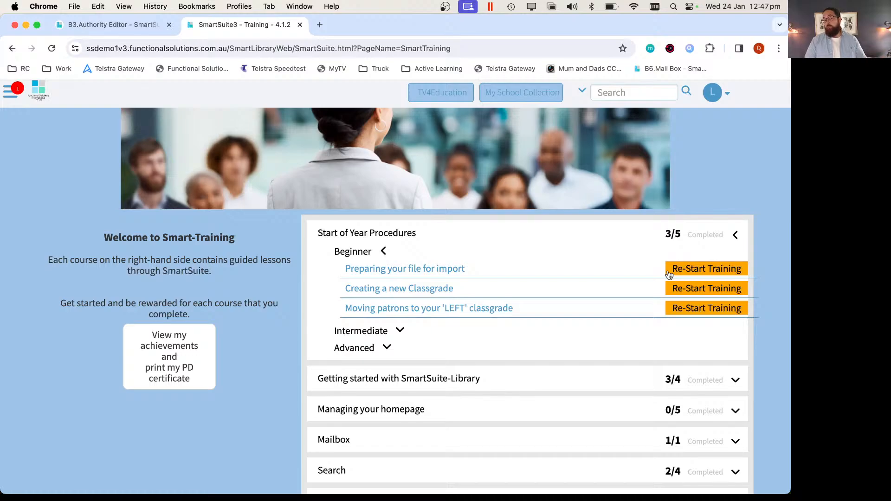
{"action": "left_click", "coordinate": [400, 330]}
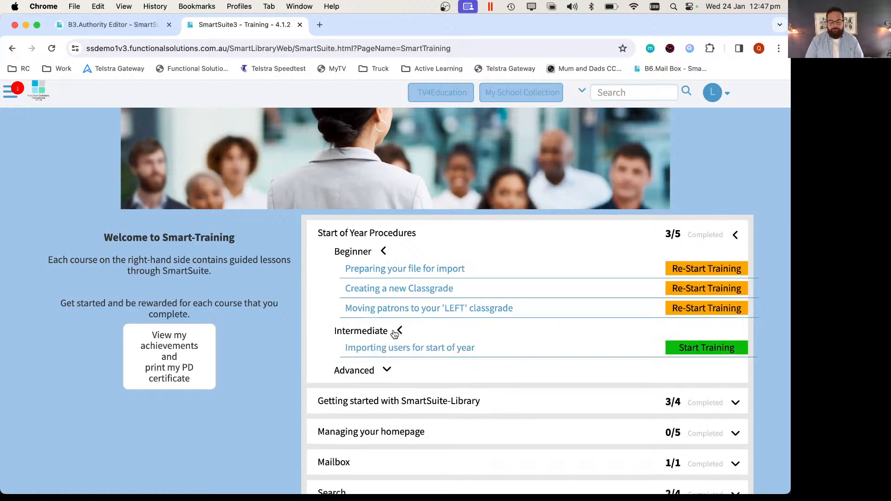
{"action": "scroll", "coordinate": [462, 316], "scroll_direction": "down", "scroll_amount": 1}
{"action": "scroll", "coordinate": [462, 315], "scroll_direction": "down", "scroll_amount": 4}
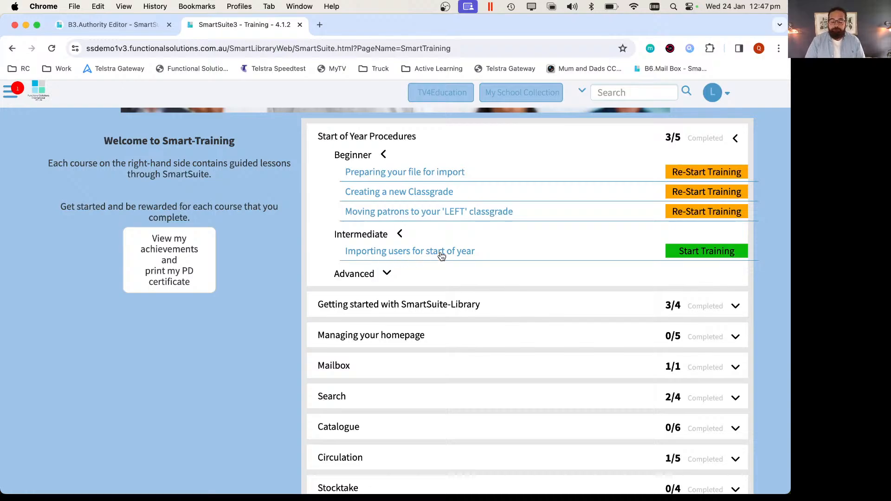
{"action": "left_click", "coordinate": [683, 253]}
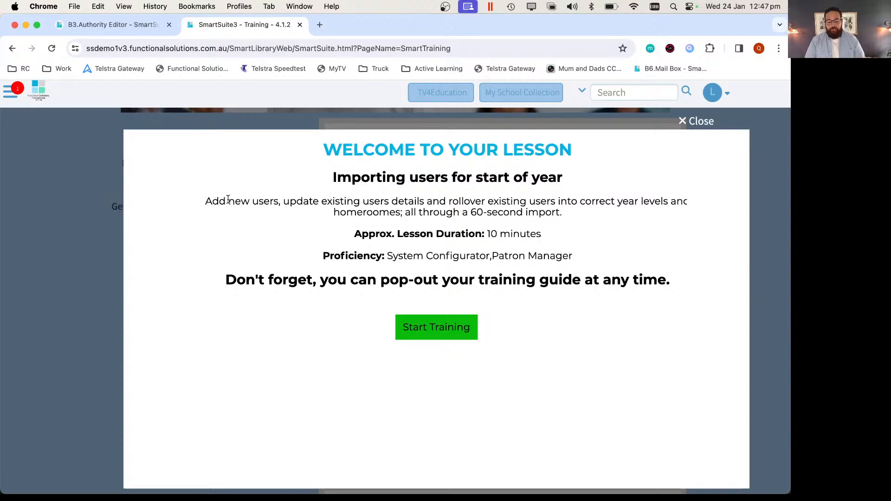
{"action": "left_click_drag", "start_coordinate": [228, 201], "coordinate": [328, 218]}
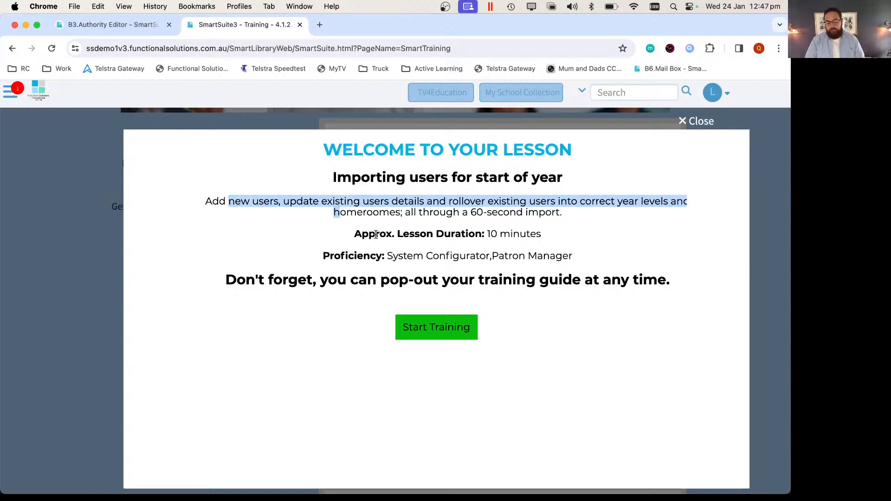
Review the lesson's approximate duration and required proficiency, and start the "Importing users for start of year" training.
{"action": "left_click_drag", "start_coordinate": [375, 233], "coordinate": [525, 234]}
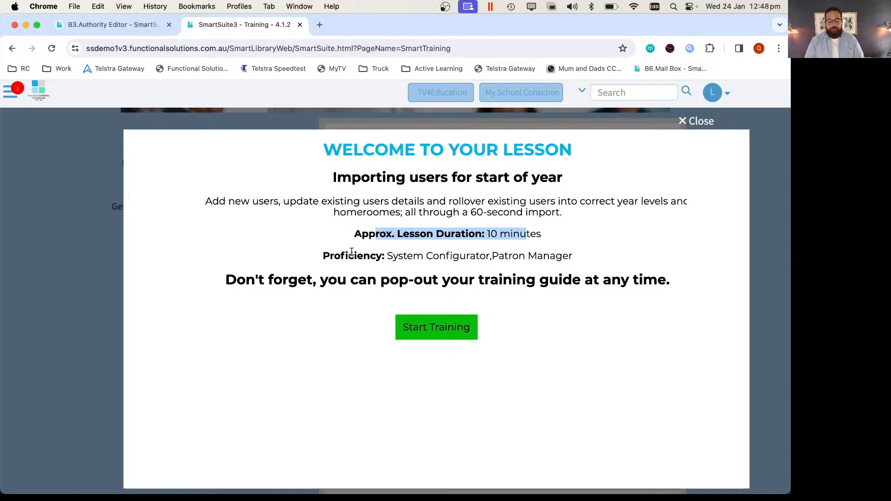
{"action": "left_click_drag", "start_coordinate": [345, 255], "coordinate": [509, 257]}
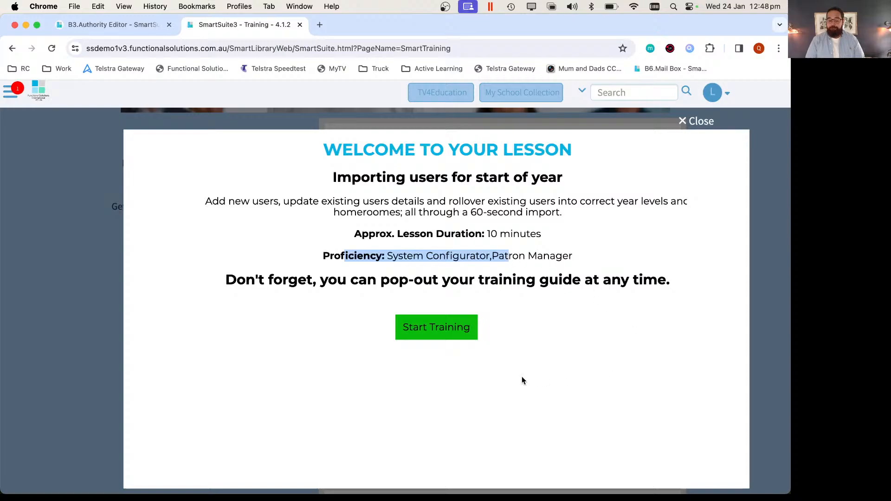
{"action": "left_click", "coordinate": [426, 326]}
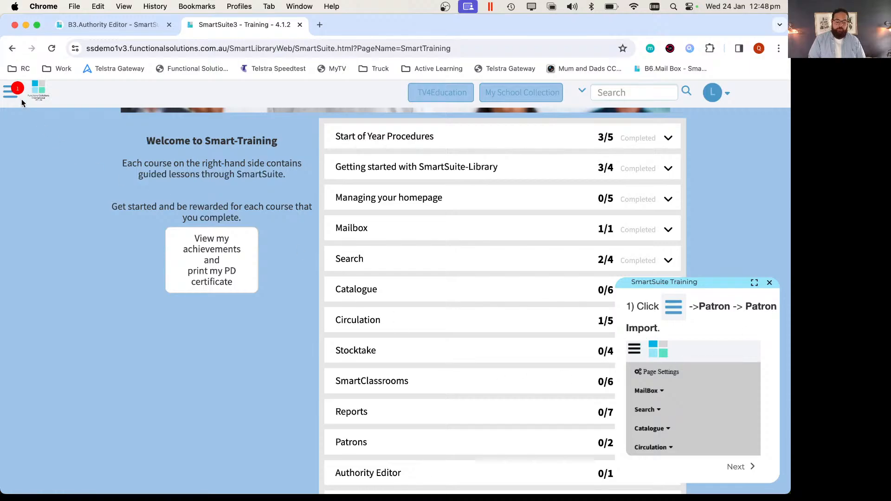
Open the Patron Import page as instructed in step 1 of the training guide.
{"action": "left_click", "coordinate": [10, 92]}
{"action": "left_click", "coordinate": [42, 320]}
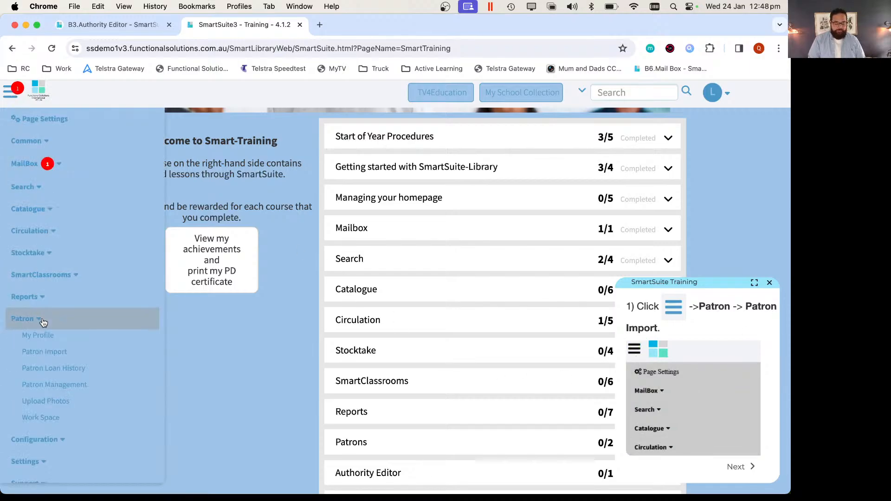
{"action": "left_click", "coordinate": [50, 354]}
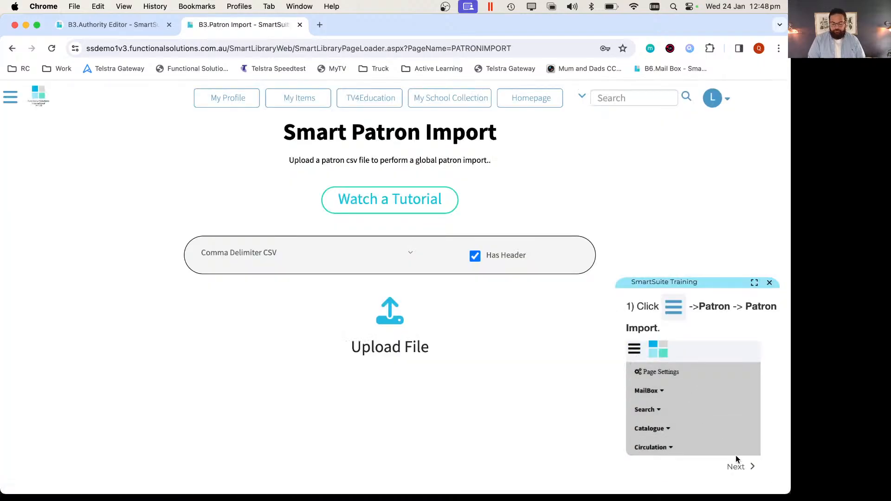
Advance the training guide to steps 2 and 3 and read the instructions on file format and the Has Header option.
{"action": "left_click", "coordinate": [737, 466]}
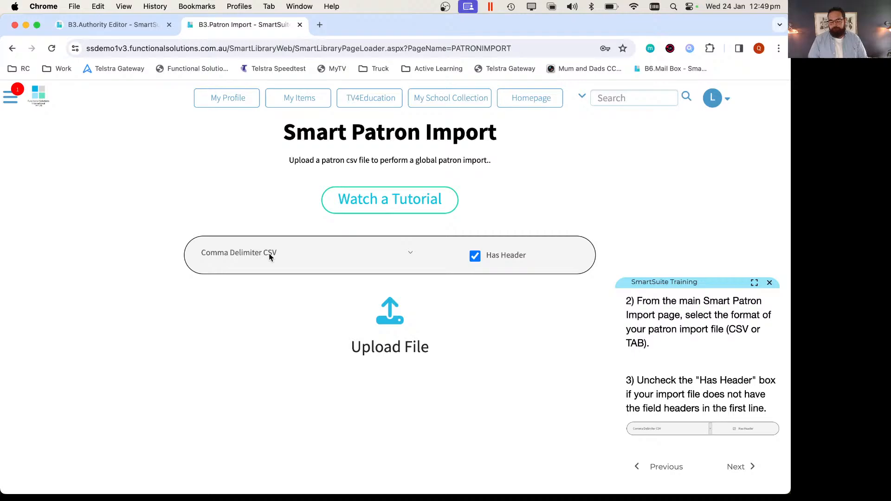
{"action": "scroll", "coordinate": [663, 373], "scroll_direction": "down", "scroll_amount": 2}
{"action": "scroll", "coordinate": [663, 371], "scroll_direction": "up", "scroll_amount": 2}
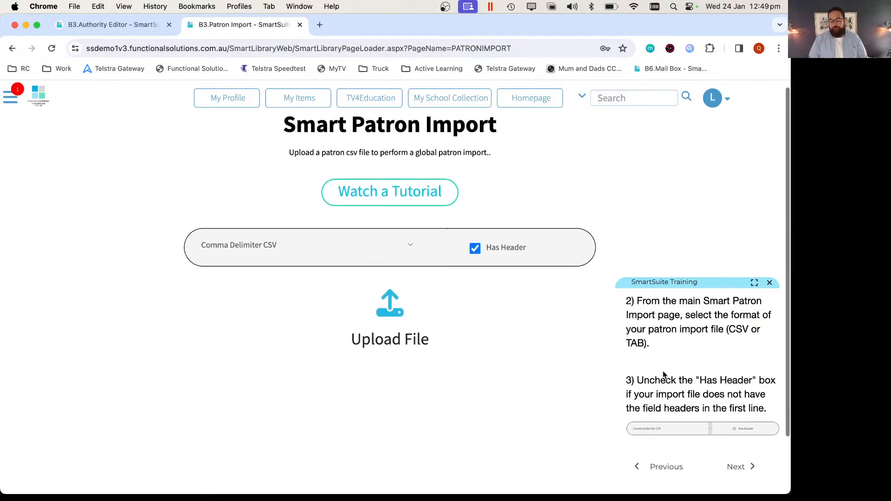
{"action": "left_click_drag", "start_coordinate": [699, 380], "coordinate": [744, 380]}
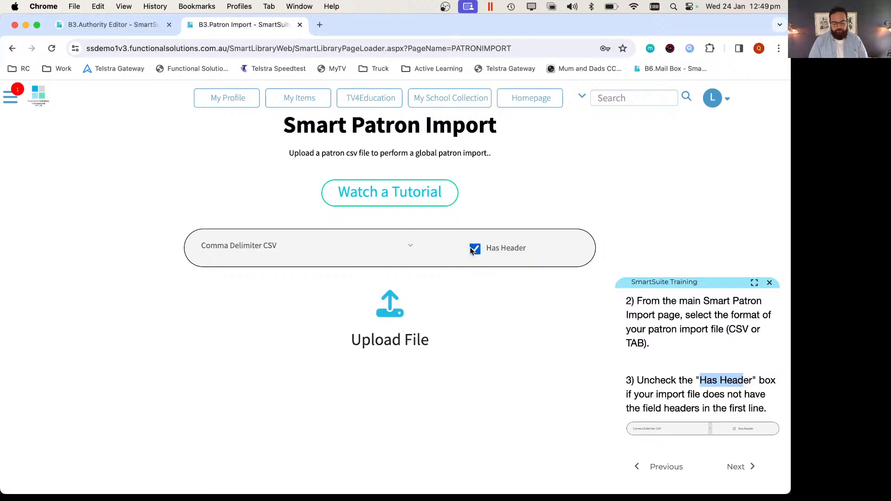
Switch to the Patron Data 2024.csv workbook in Excel, cancel the document recovery prompt and examine the field headers in row 1.
{"action": "key", "text": "ctrl+Right"}
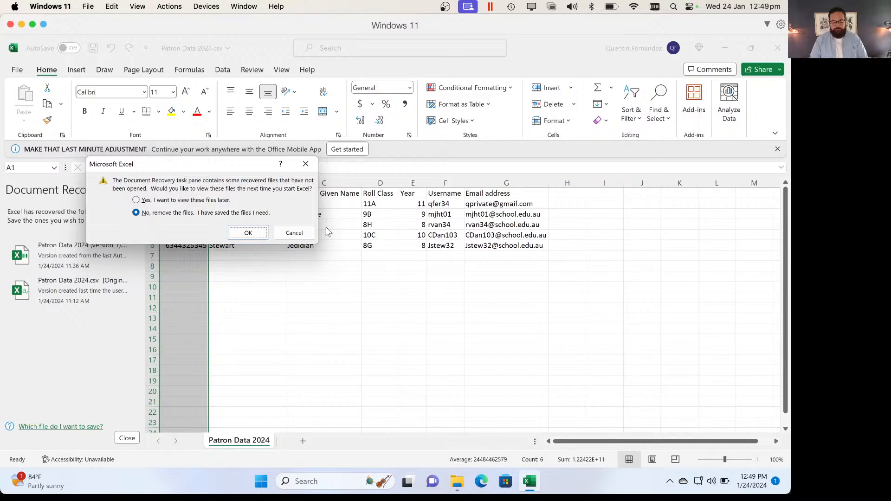
{"action": "left_click", "coordinate": [294, 233]}
{"action": "left_click", "coordinate": [242, 296]}
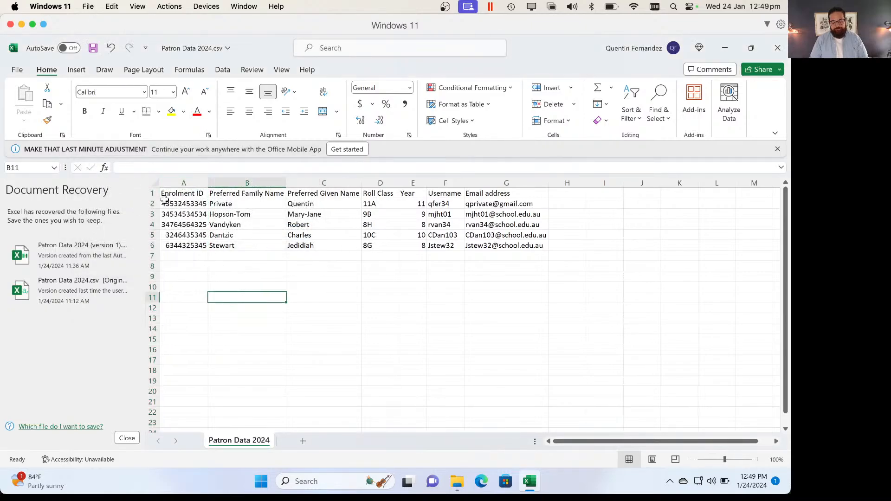
{"action": "left_click", "coordinate": [151, 193]}
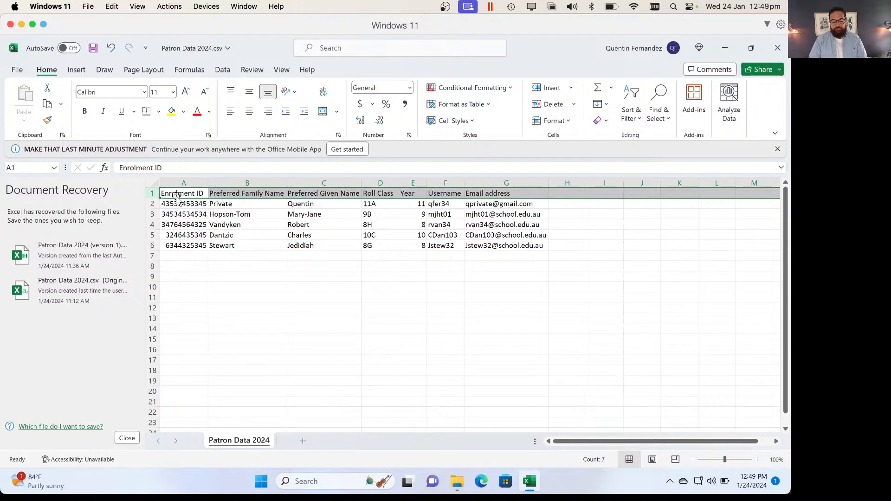
{"action": "left_click", "coordinate": [231, 194]}
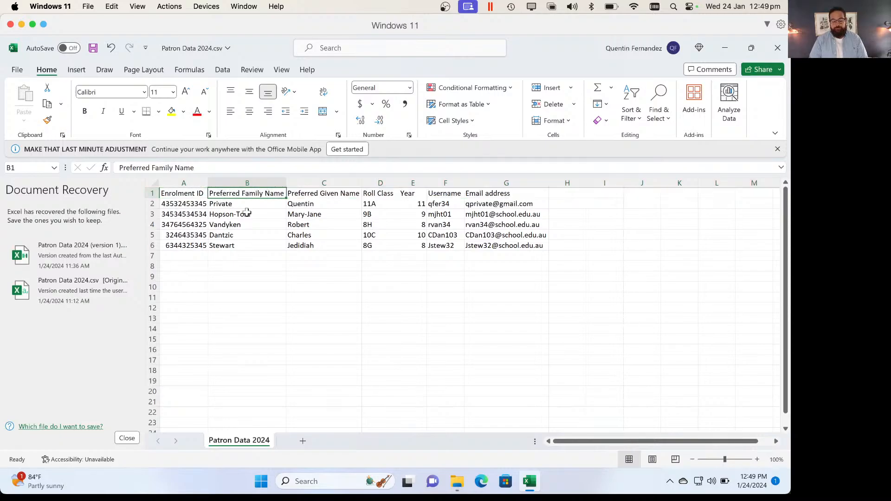
{"action": "left_click", "coordinate": [302, 194]}
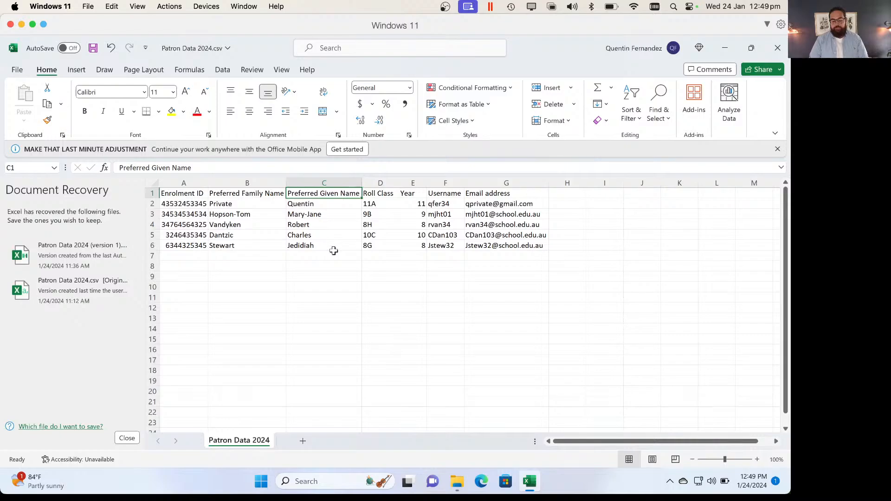
Hide the header row in Patron Data 2024.csv to illustrate the import page's Has Header option, and undo the hiding.
{"action": "left_click", "coordinate": [152, 194]}
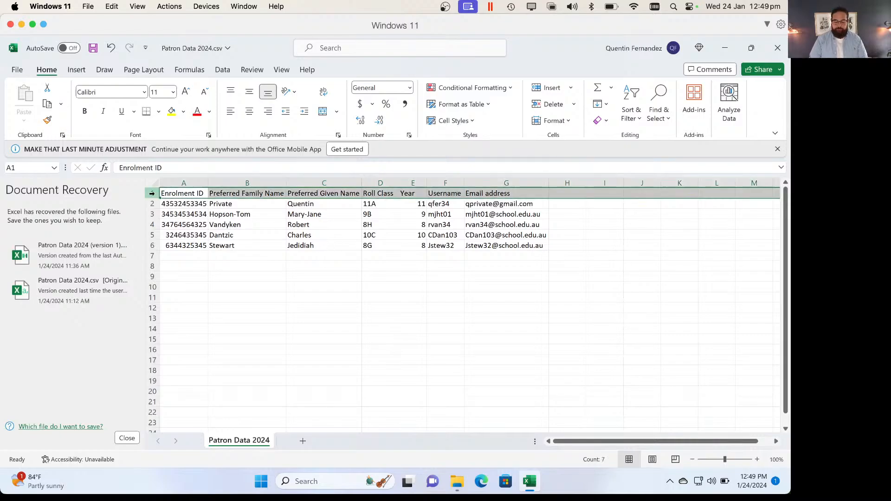
{"action": "right_click", "coordinate": [152, 193]}
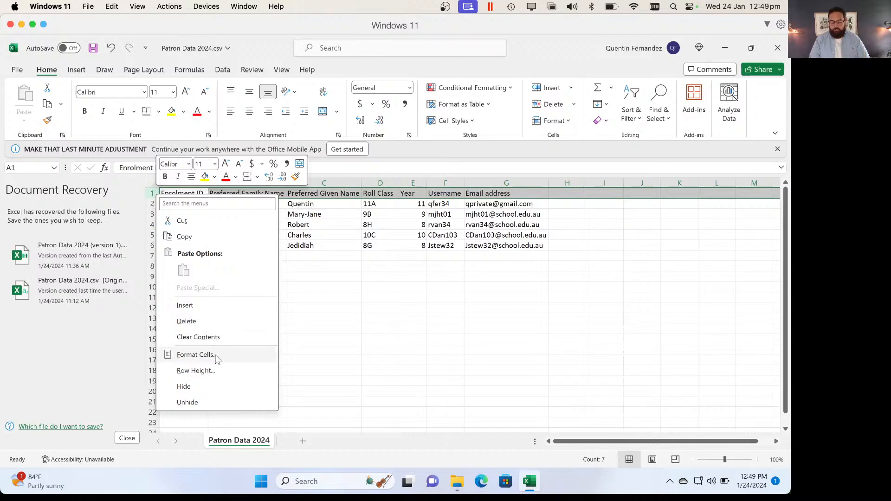
{"action": "left_click", "coordinate": [211, 389]}
{"action": "left_click", "coordinate": [278, 307]}
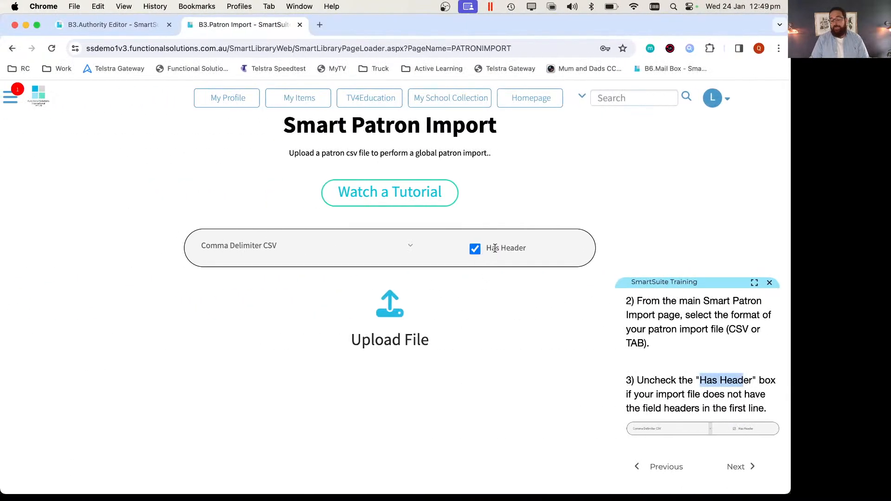
{"action": "left_click", "coordinate": [474, 250]}
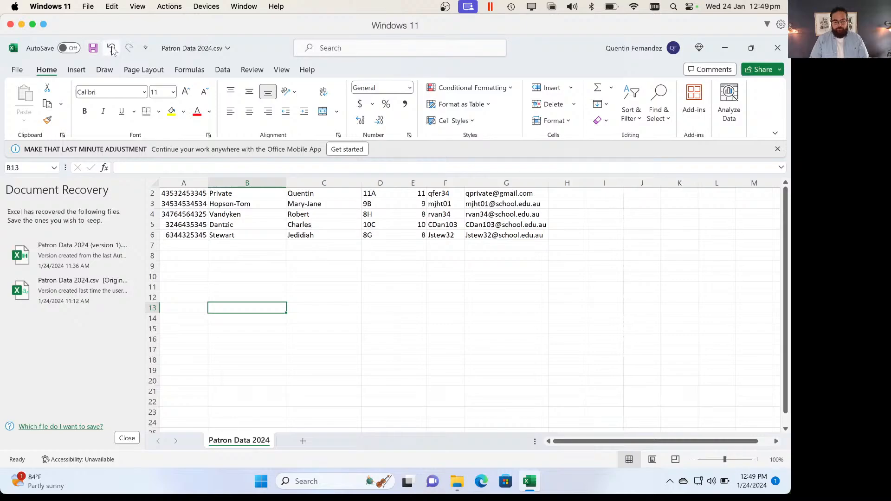
{"action": "left_click", "coordinate": [111, 49]}
{"action": "key", "text": "ctrl+Left"}
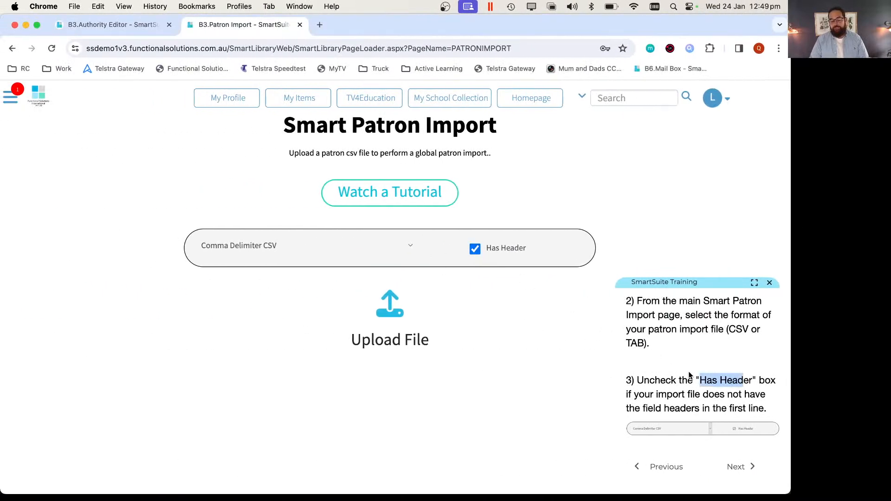
Advance the guide to the upload instructions and upload Patron Data 2024.csv from the Sample Data folder as a comma-delimited file with header.
{"action": "scroll", "coordinate": [688, 375], "scroll_direction": "down", "scroll_amount": 1}
{"action": "scroll", "coordinate": [689, 375], "scroll_direction": "up", "scroll_amount": 1}
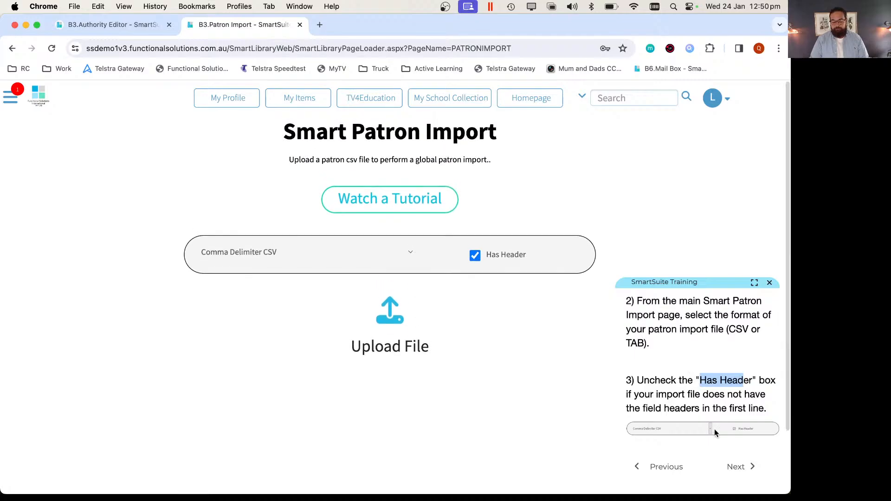
{"action": "left_click", "coordinate": [739, 466]}
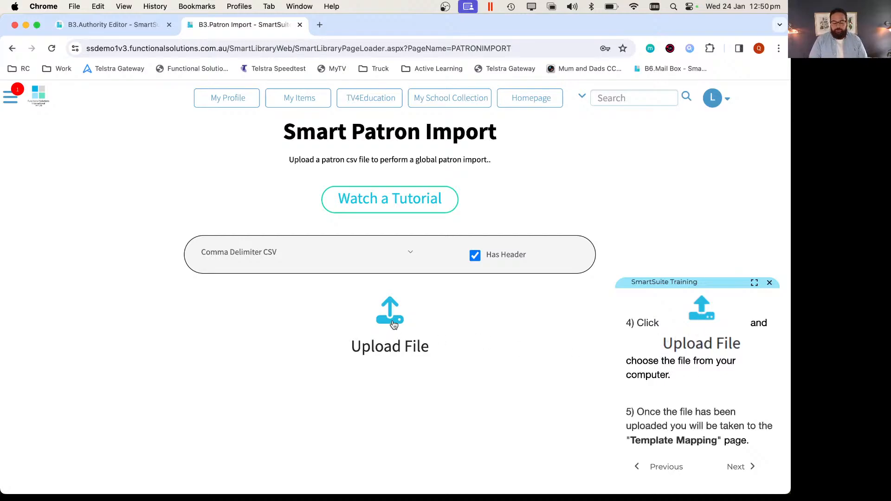
{"action": "left_click", "coordinate": [394, 324]}
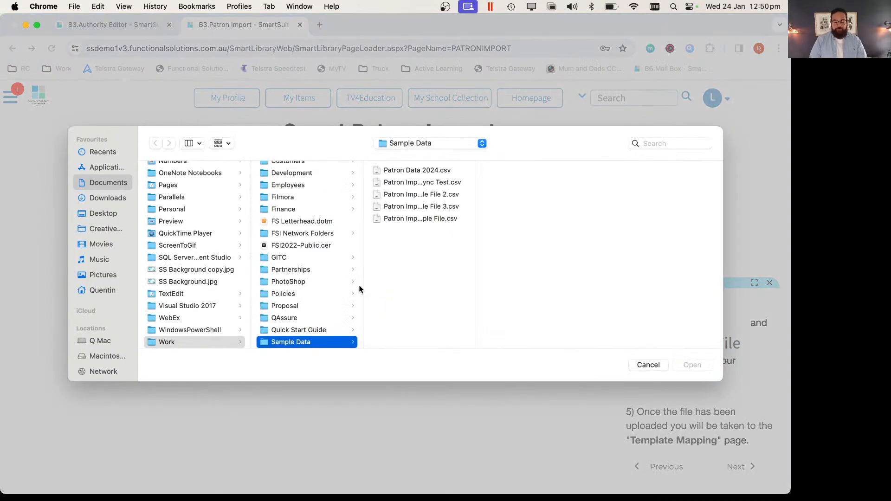
{"action": "scroll", "coordinate": [326, 292], "scroll_direction": "down", "scroll_amount": 5}
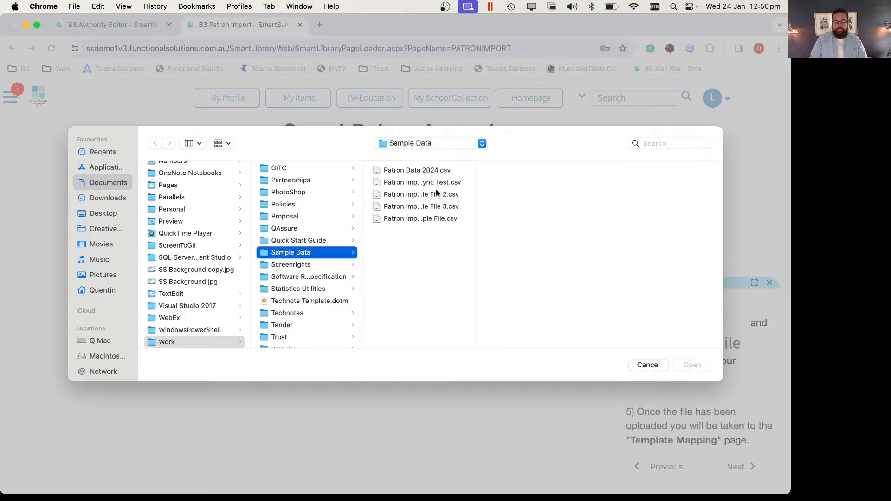
{"action": "double_click", "coordinate": [411, 171]}
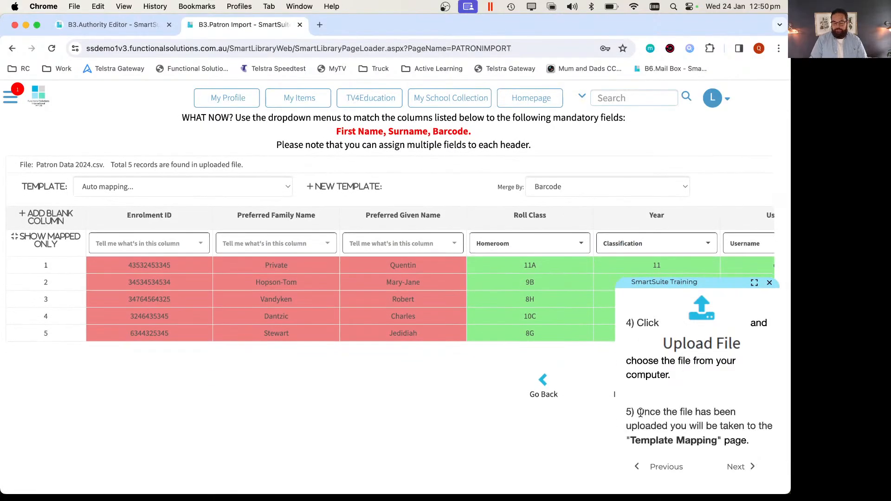
Read the guide's step 5 about the Template Mapping page and look over the uploaded file's column mappings.
{"action": "left_click_drag", "start_coordinate": [642, 413], "coordinate": [690, 423]}
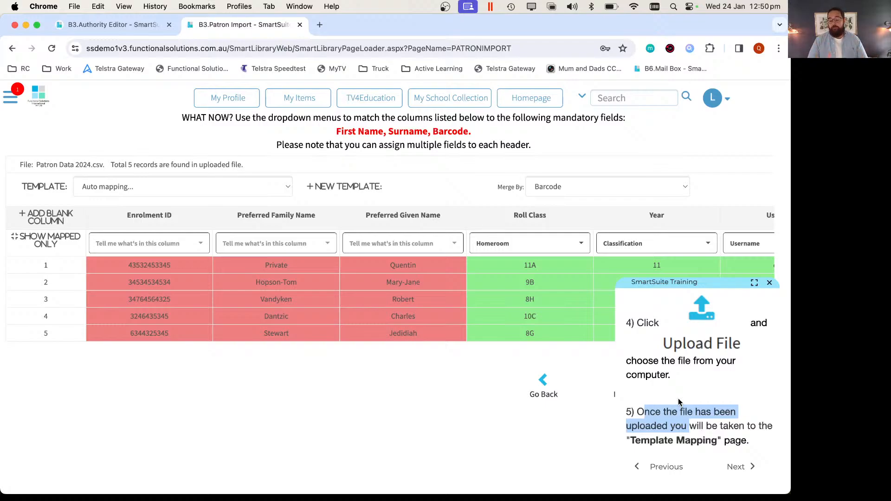
{"action": "scroll", "coordinate": [439, 278], "scroll_direction": "down", "scroll_amount": 2}
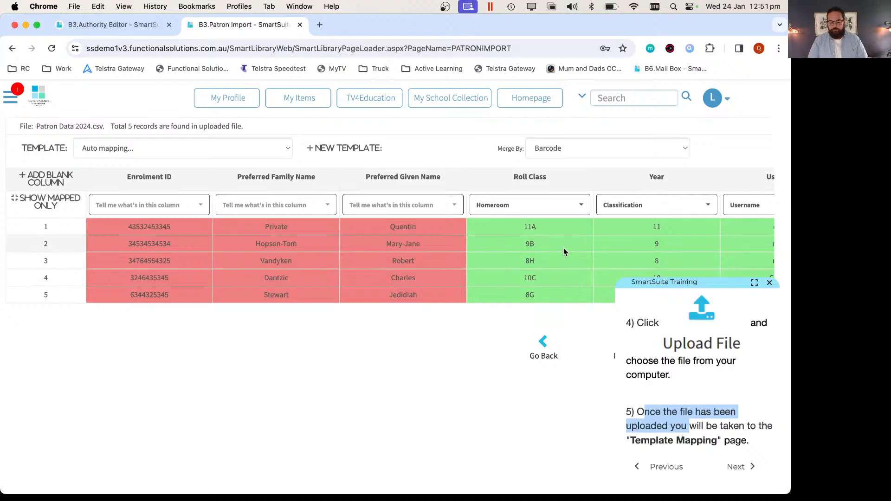
{"action": "scroll", "coordinate": [535, 250], "scroll_direction": "right", "scroll_amount": 3}
{"action": "scroll", "coordinate": [535, 253], "scroll_direction": "left", "scroll_amount": 3}
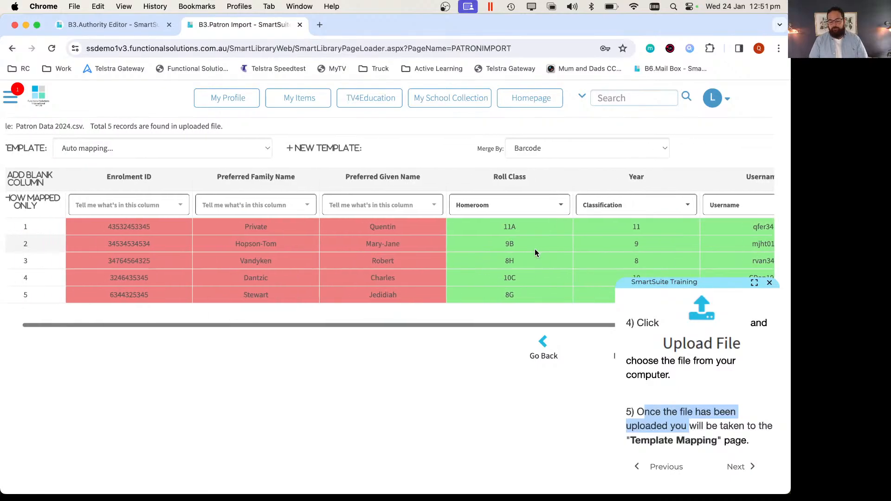
Switch to the Patron Data 2024.csv workbook in Excel and examine the patrons' name and username columns.
{"action": "key", "text": "ctrl+Right"}
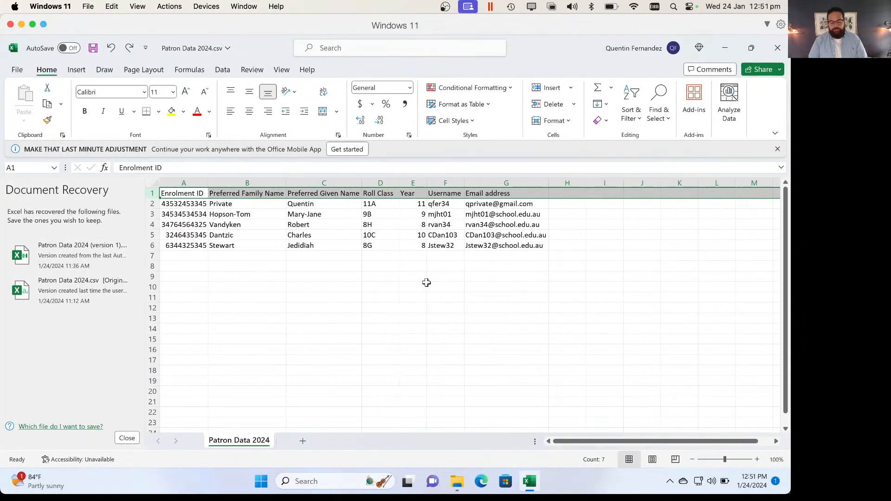
{"action": "left_click", "coordinate": [434, 279]}
{"action": "left_click", "coordinate": [305, 207]}
{"action": "left_click_drag", "start_coordinate": [305, 207], "coordinate": [273, 225]}
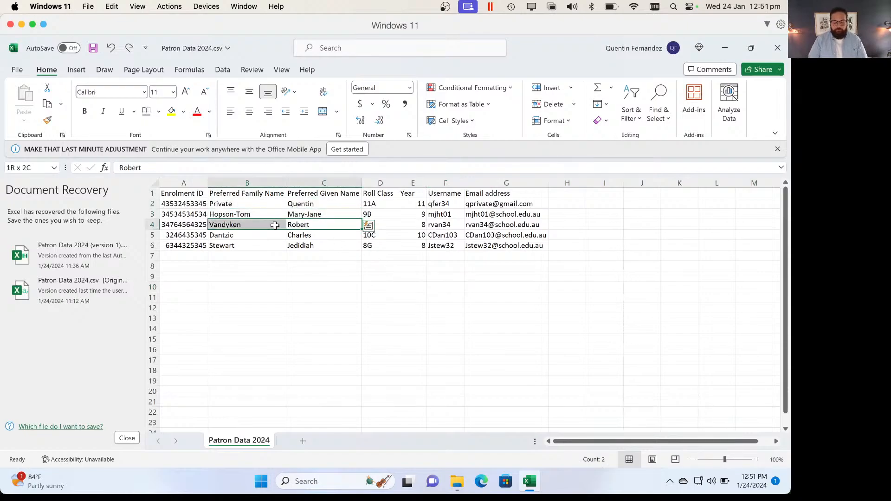
{"action": "left_click", "coordinate": [432, 216]}
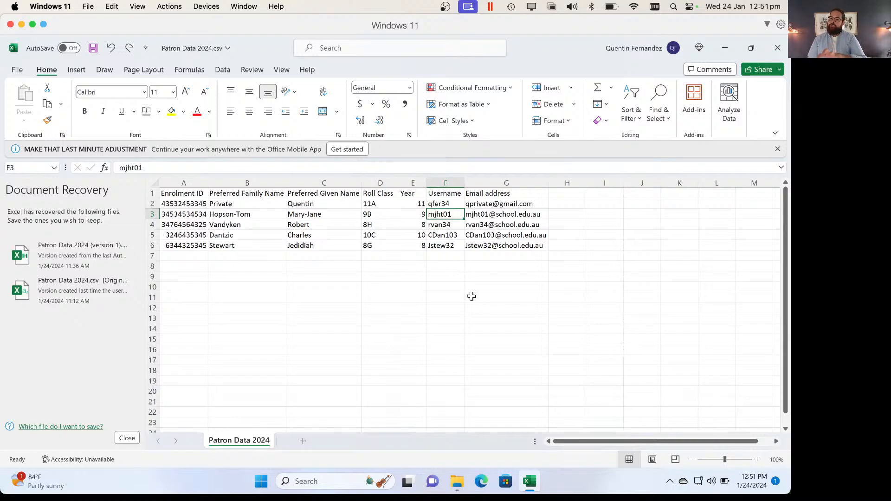
Return to the patron import page in Chrome and examine which columns are mapped and which still need a field.
{"action": "key", "text": "ctrl+Left"}
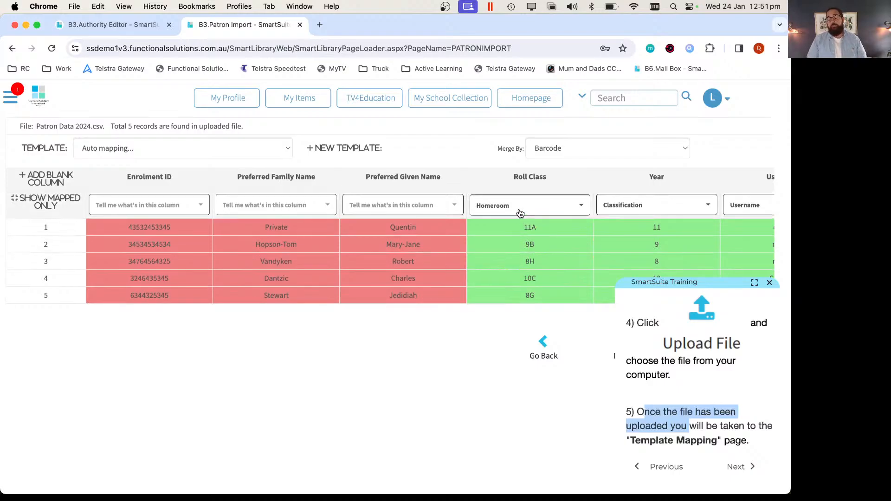
{"action": "scroll", "coordinate": [520, 263], "scroll_direction": "right", "scroll_amount": 2}
{"action": "scroll", "coordinate": [520, 262], "scroll_direction": "right", "scroll_amount": 10}
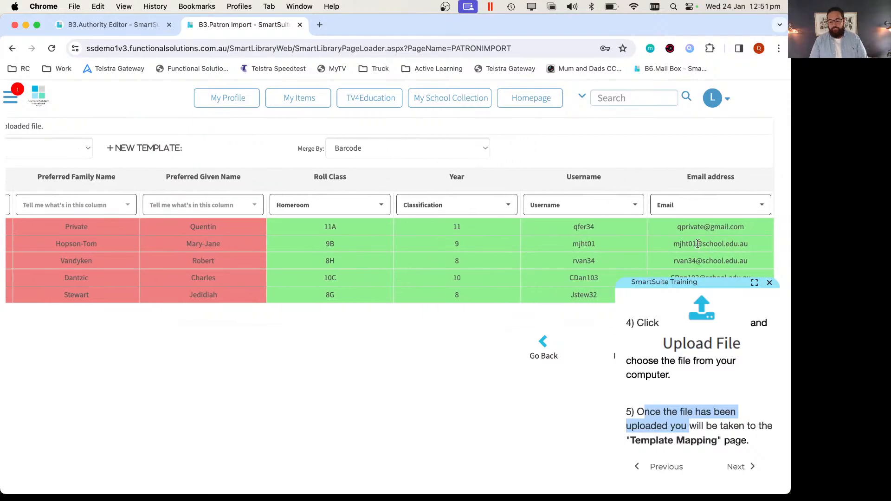
{"action": "scroll", "coordinate": [713, 240], "scroll_direction": "down", "scroll_amount": 1}
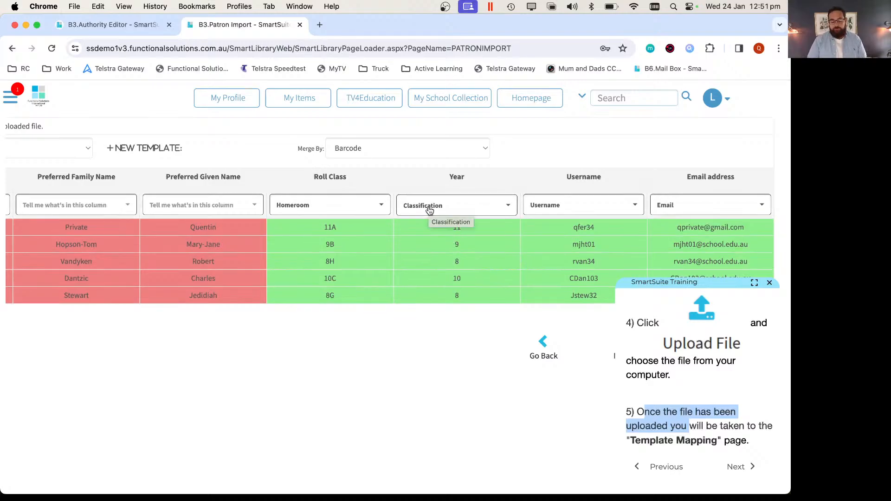
{"action": "scroll", "coordinate": [429, 258], "scroll_direction": "left", "scroll_amount": 4}
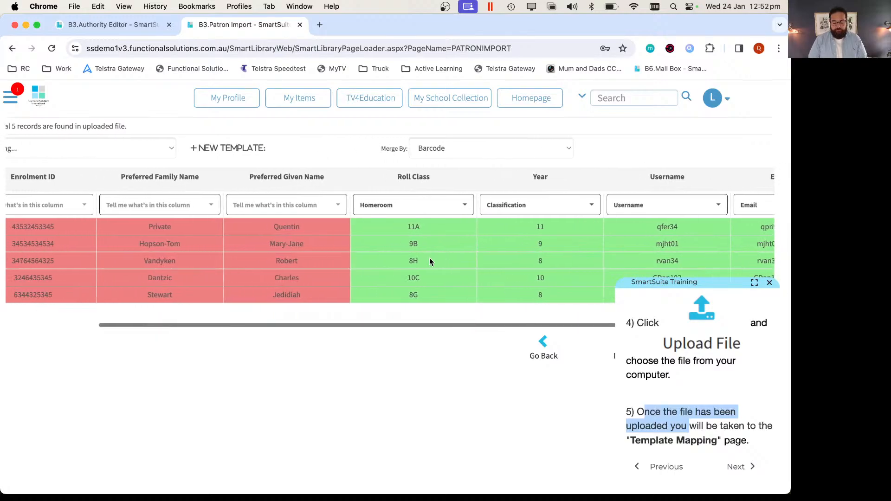
{"action": "scroll", "coordinate": [430, 261], "scroll_direction": "left", "scroll_amount": 1}
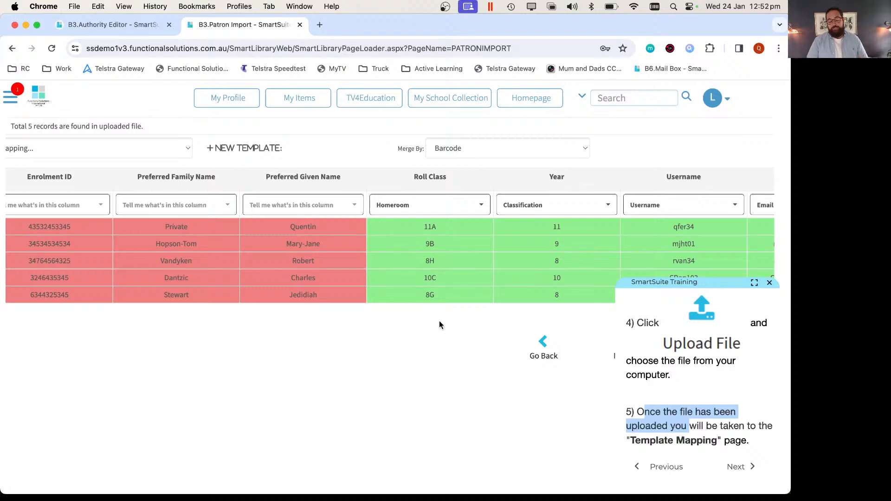
{"action": "scroll", "coordinate": [381, 226], "scroll_direction": "left", "scroll_amount": 3}
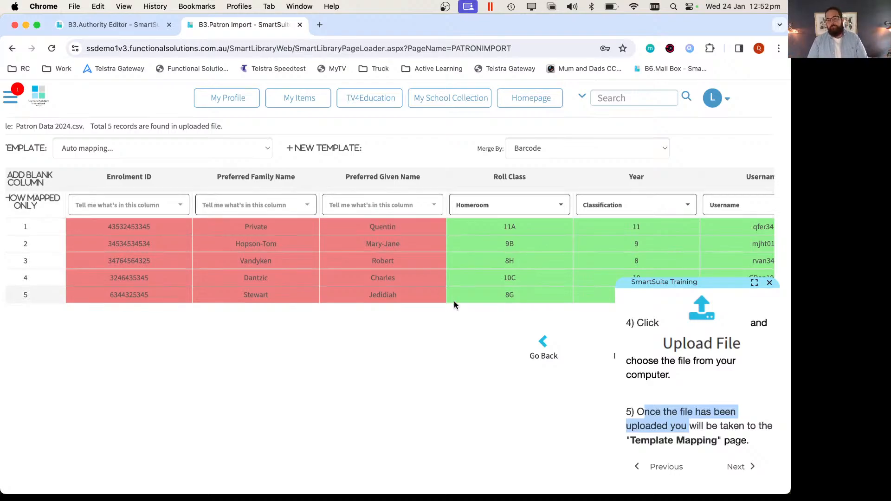
Advance the guide to step 6 and set Merge By back to Barcode after trying the Email and Full Name options.
{"action": "left_click", "coordinate": [737, 467]}
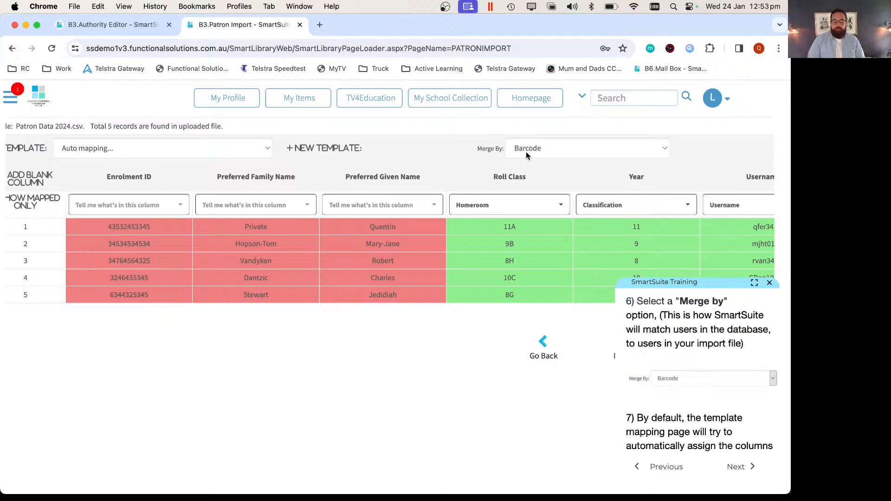
{"action": "left_click", "coordinate": [536, 151]}
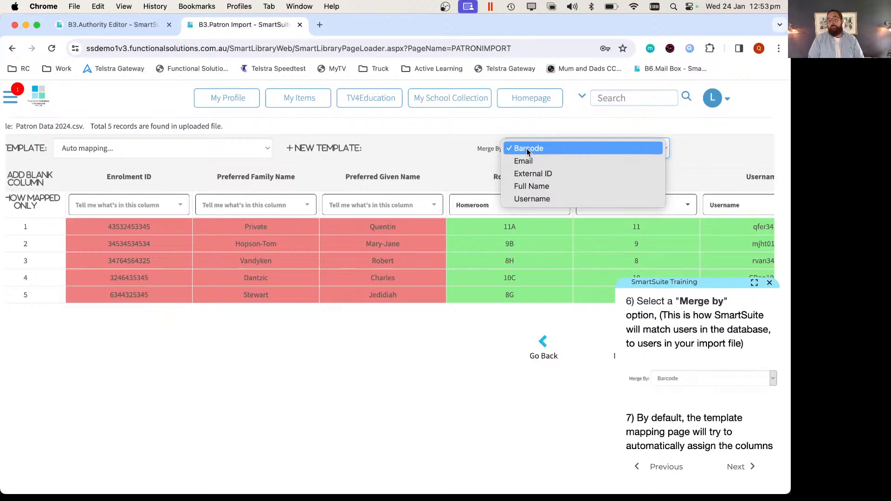
{"action": "left_click", "coordinate": [530, 161]}
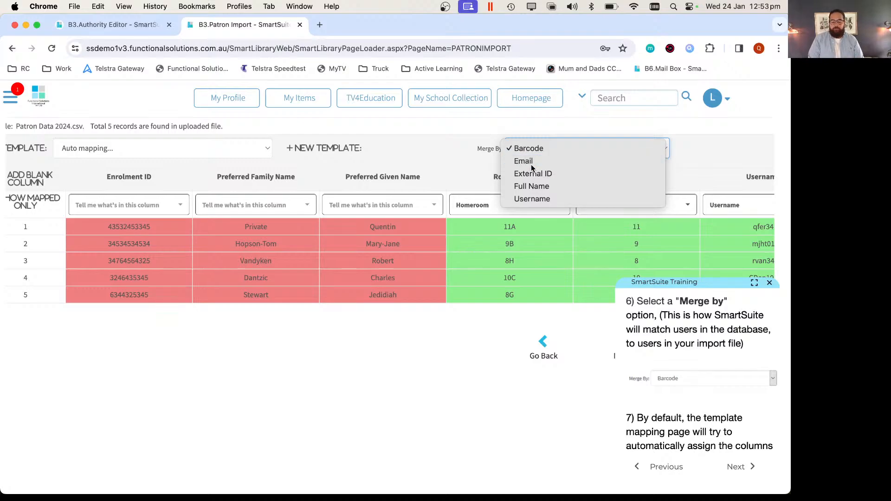
{"action": "left_click", "coordinate": [544, 148]}
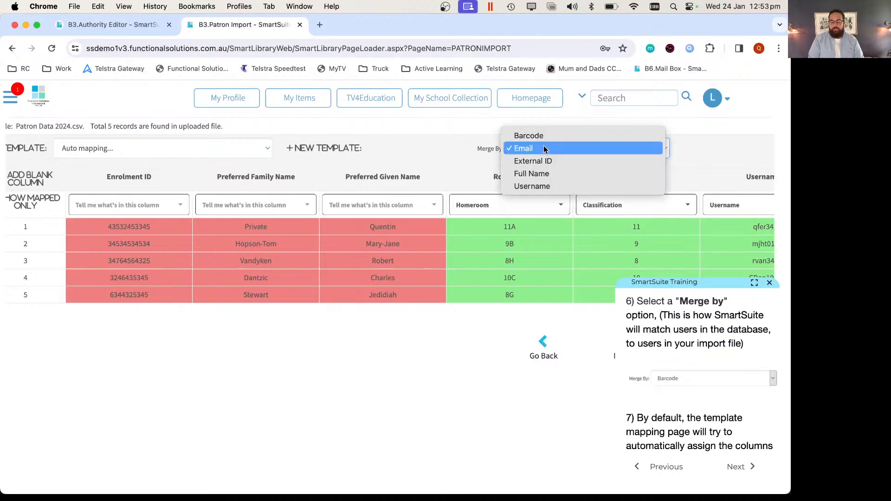
{"action": "left_click", "coordinate": [537, 176]}
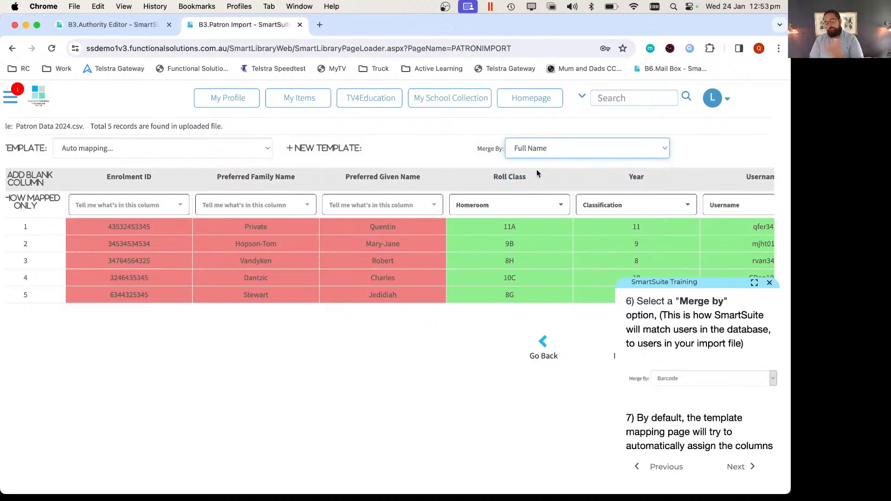
{"action": "left_click", "coordinate": [543, 149]}
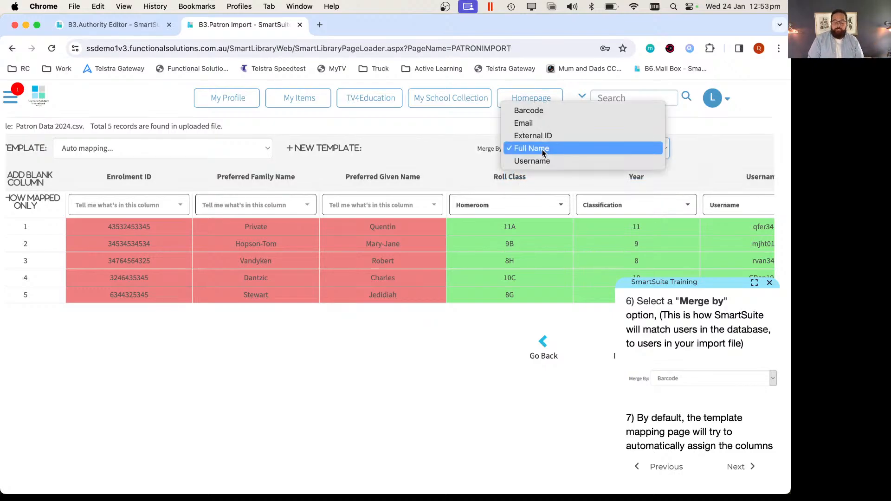
{"action": "left_click", "coordinate": [539, 123]}
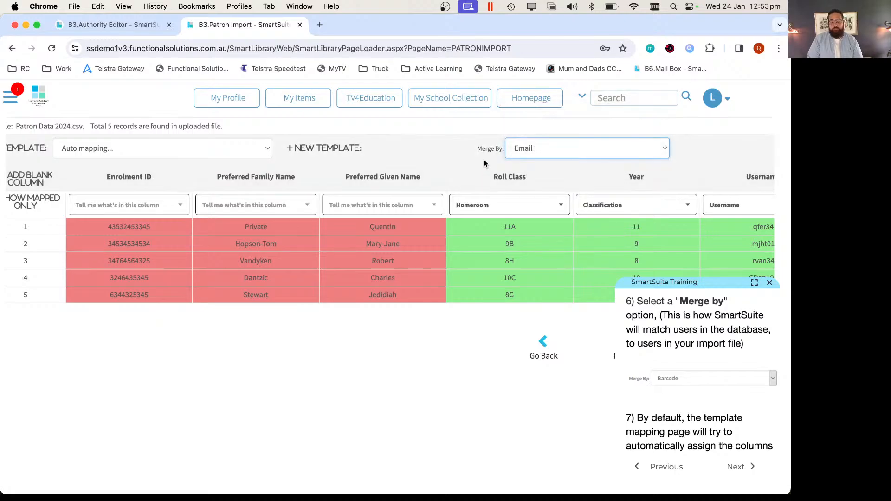
{"action": "left_click", "coordinate": [538, 149]}
{"action": "left_click", "coordinate": [539, 134]}
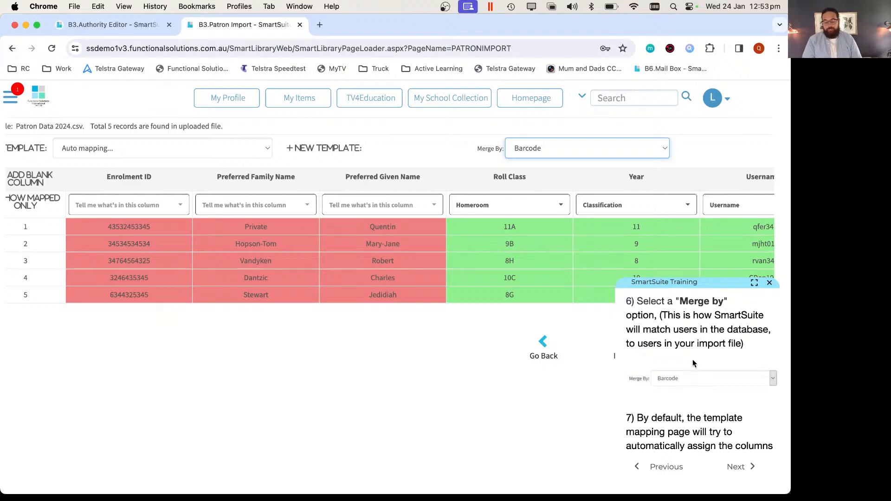
Read the guide's step 7 on automatic mapping and examine the mandatory fields and the column colours on the Template Mapping page.
{"action": "scroll", "coordinate": [692, 359], "scroll_direction": "down", "scroll_amount": 2}
{"action": "scroll", "coordinate": [692, 359], "scroll_direction": "down", "scroll_amount": 5}
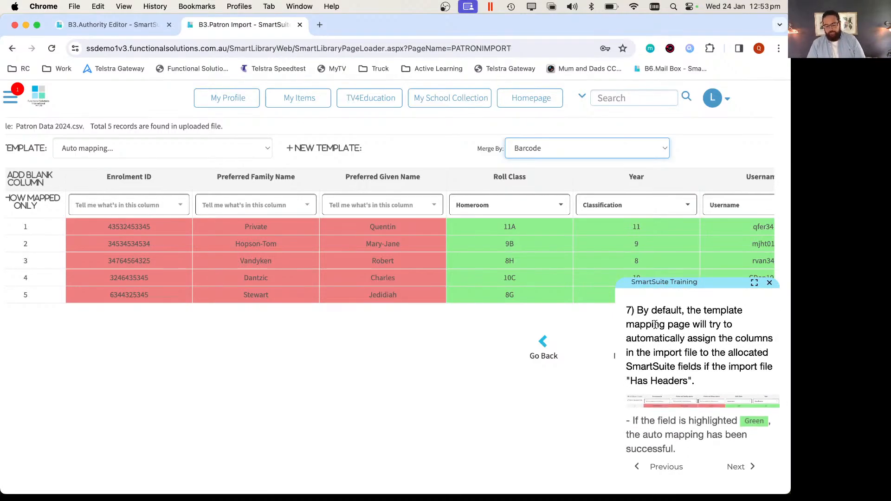
{"action": "left_click", "coordinate": [637, 307]}
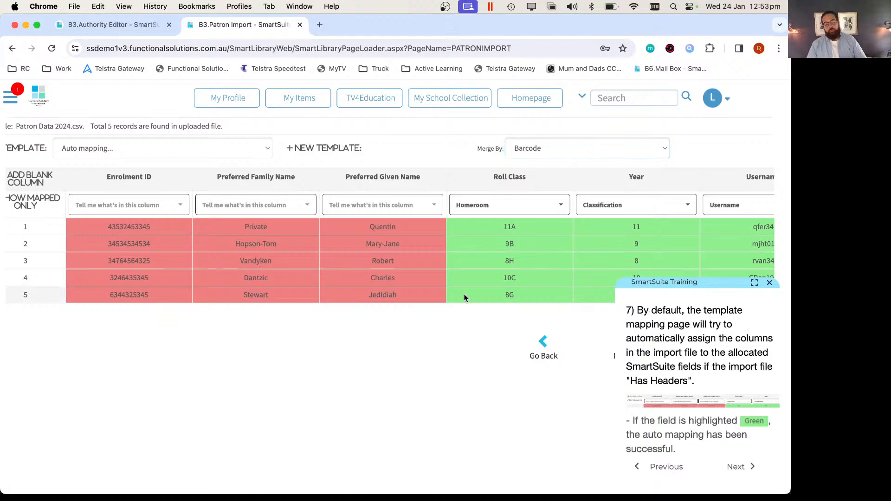
{"action": "scroll", "coordinate": [460, 347], "scroll_direction": "up", "scroll_amount": 3}
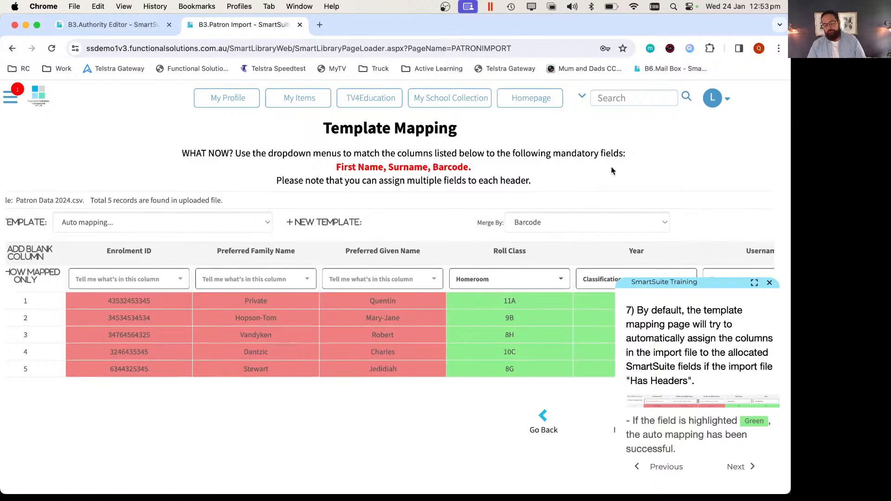
{"action": "scroll", "coordinate": [668, 156], "scroll_direction": "down", "scroll_amount": 3}
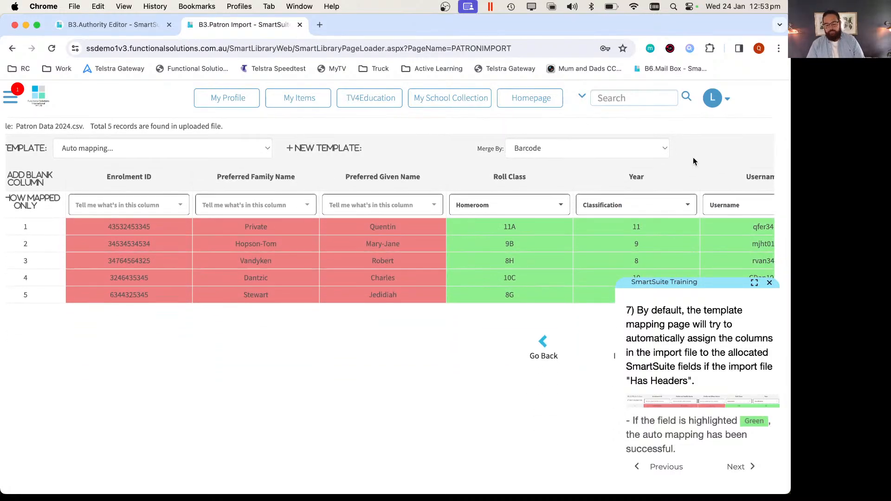
{"action": "scroll", "coordinate": [693, 161], "scroll_direction": "right", "scroll_amount": 2}
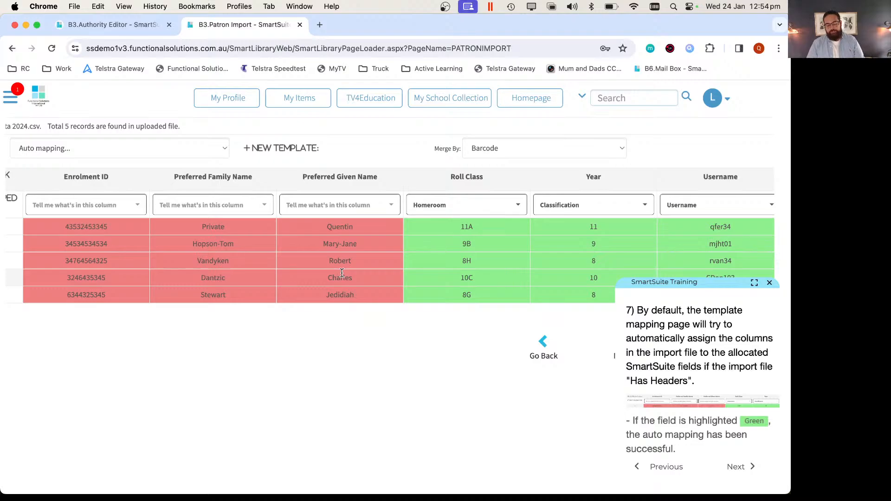
{"action": "scroll", "coordinate": [342, 273], "scroll_direction": "left", "scroll_amount": 3}
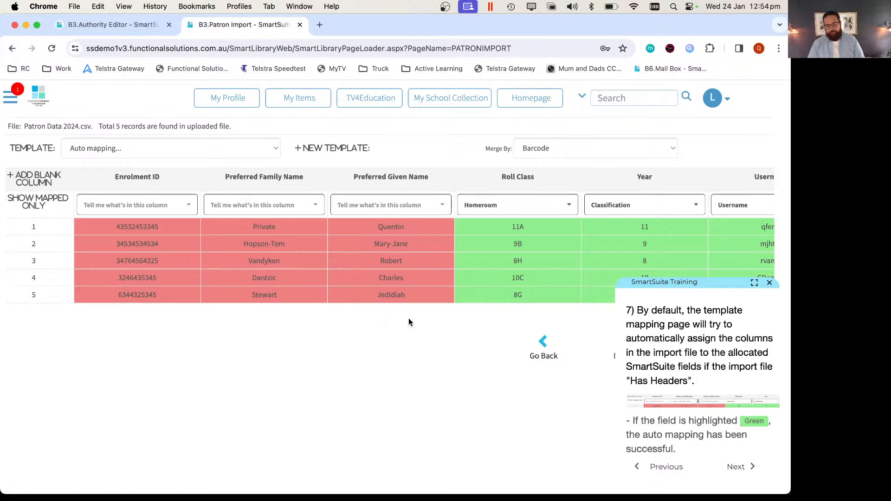
Map the Preferred Given Name column to First Name and the Preferred Family Name column to Surname.
{"action": "left_click", "coordinate": [439, 209]}
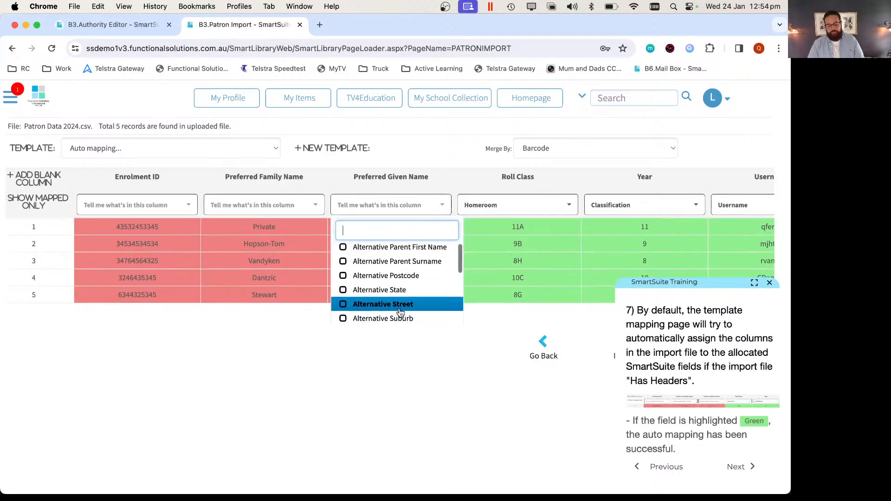
{"action": "scroll", "coordinate": [400, 312], "scroll_direction": "down", "scroll_amount": 8}
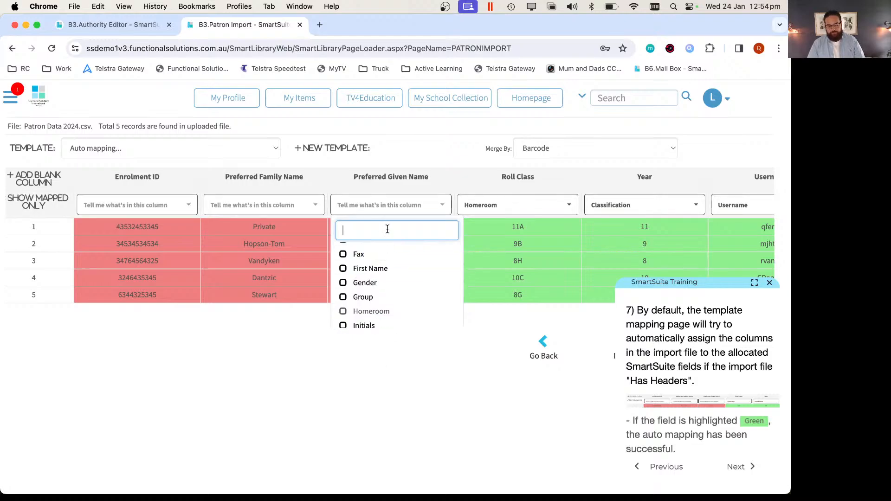
{"action": "type", "text": "fir"}
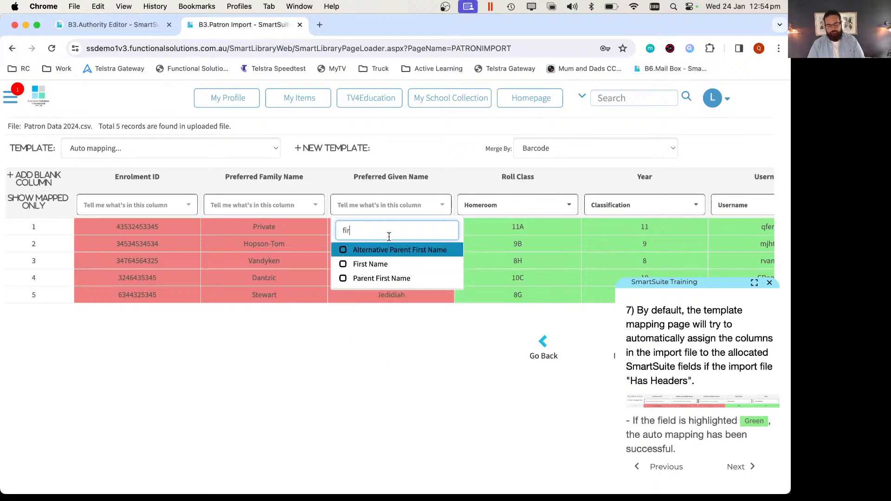
{"action": "left_click", "coordinate": [370, 263]}
{"action": "left_click", "coordinate": [374, 366]}
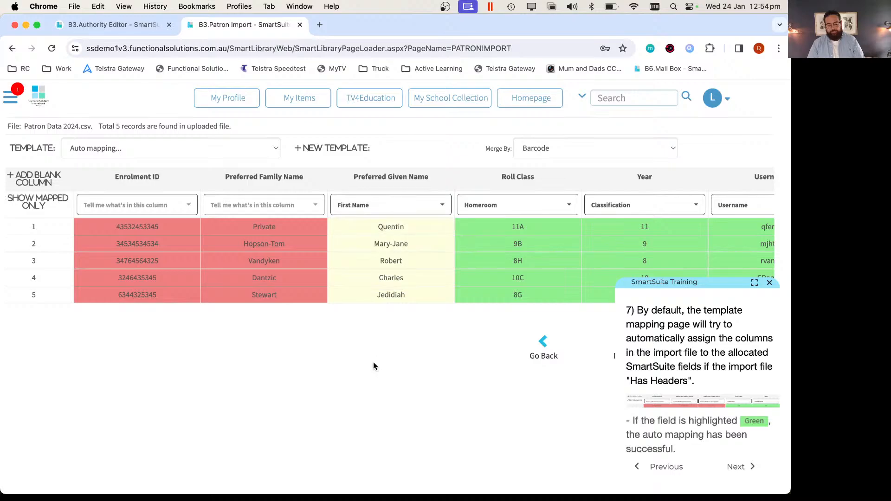
{"action": "left_click", "coordinate": [269, 205]}
{"action": "type", "text": "surn"}
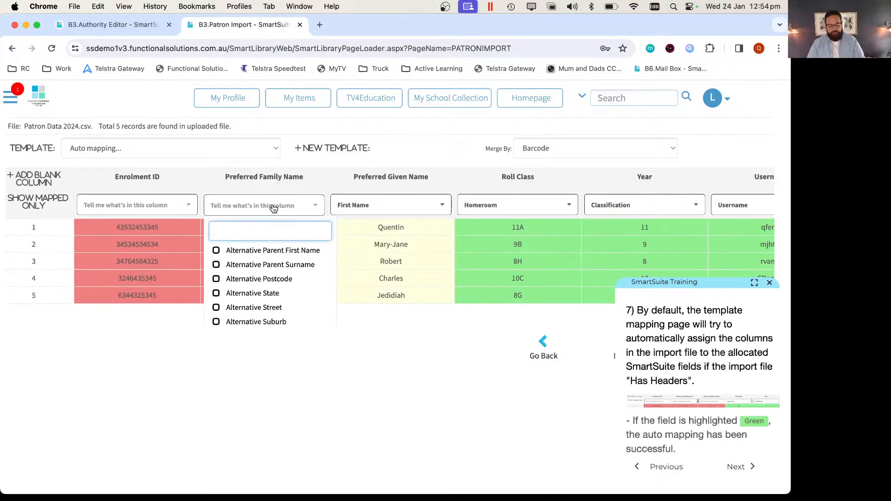
{"action": "left_click", "coordinate": [232, 279]}
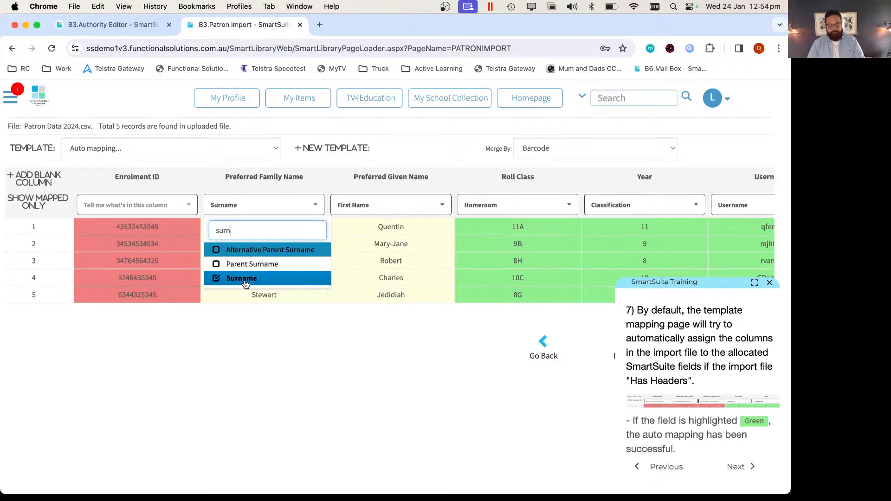
Map the Enrolment ID column to Barcode and clear that assignment again.
{"action": "left_click", "coordinate": [154, 207]}
{"action": "type", "text": "barc"}
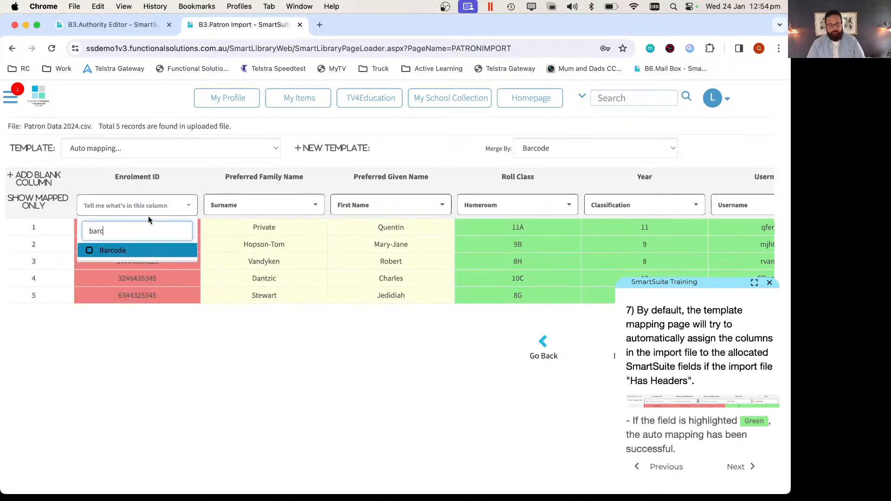
{"action": "left_click", "coordinate": [118, 250]}
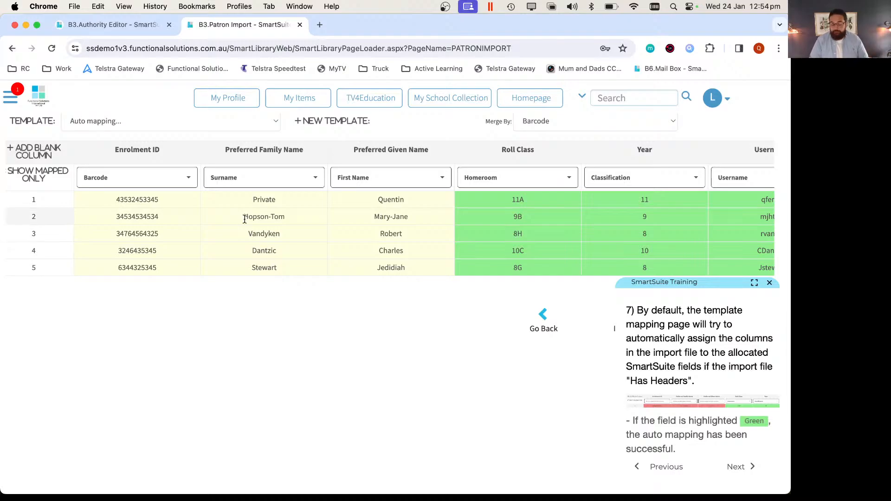
{"action": "left_click", "coordinate": [176, 181]}
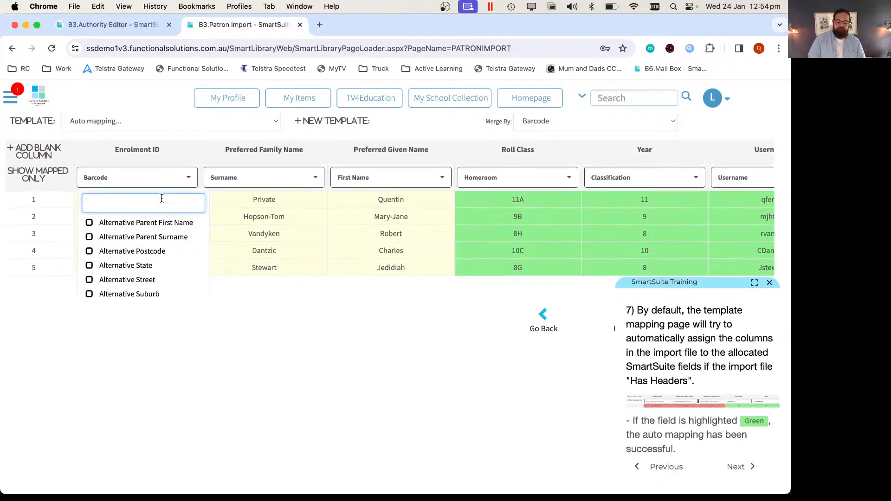
{"action": "type", "text": "bar"}
{"action": "left_click", "coordinate": [137, 226]}
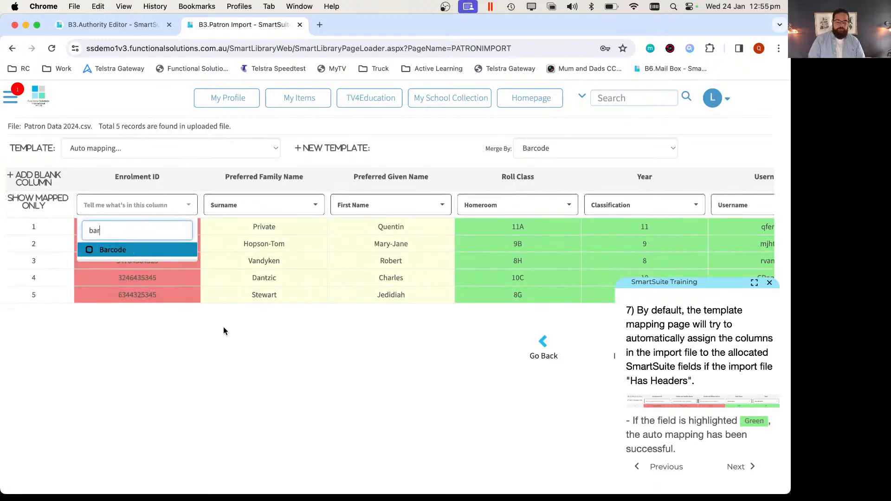
{"action": "left_click", "coordinate": [237, 350]}
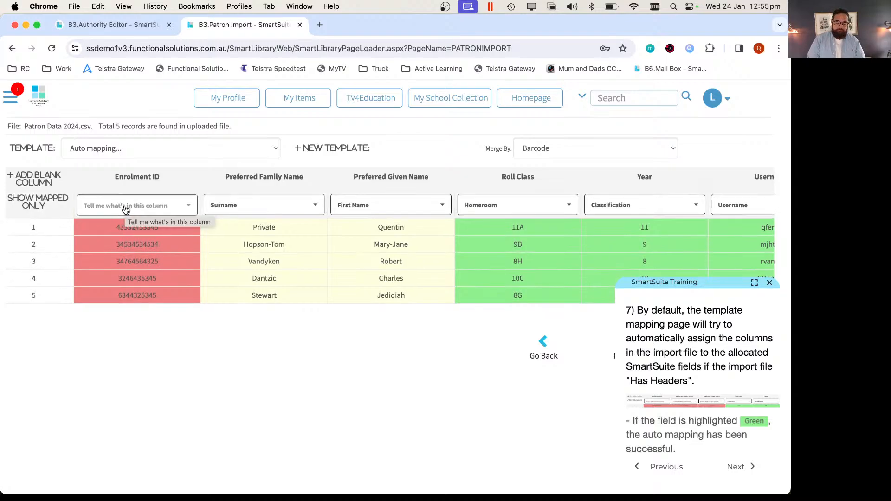
Assign the Barcode field to the unmapped Enrolment ID column.
{"action": "left_click", "coordinate": [145, 212]}
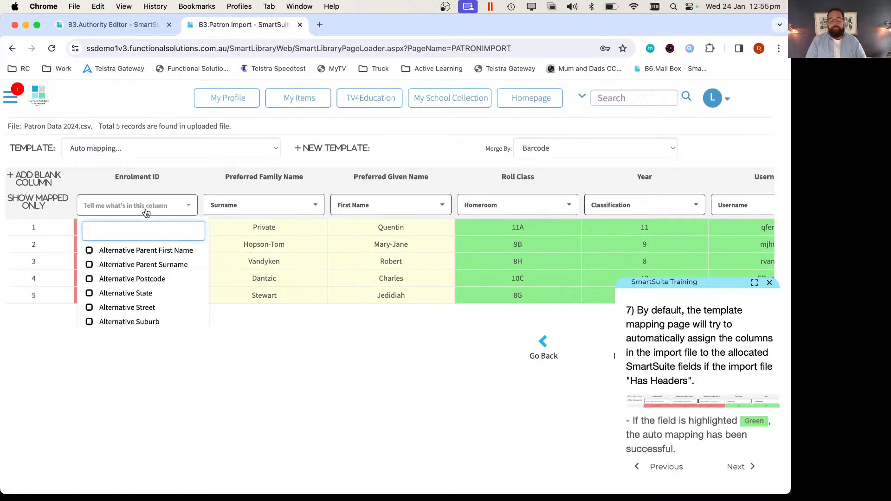
{"action": "type", "text": "bar"}
{"action": "left_click", "coordinate": [111, 249]}
{"action": "scroll", "coordinate": [318, 361], "scroll_direction": "down", "scroll_amount": 1}
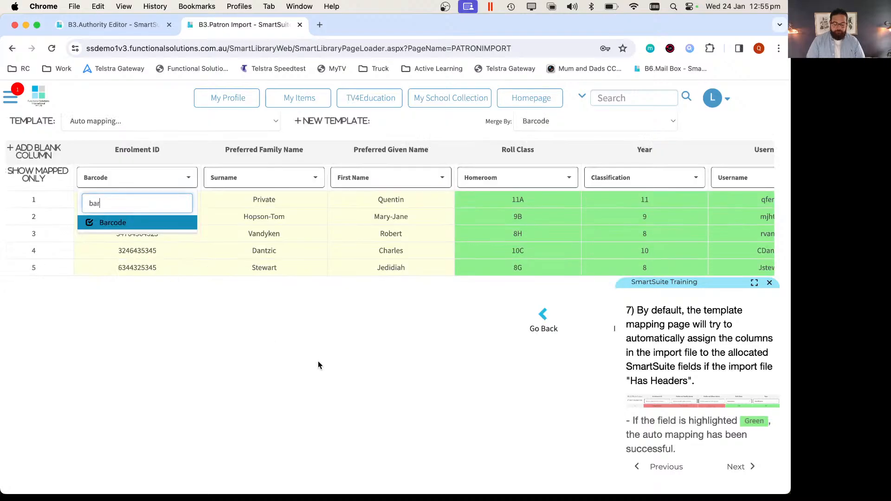
{"action": "left_click", "coordinate": [435, 363]}
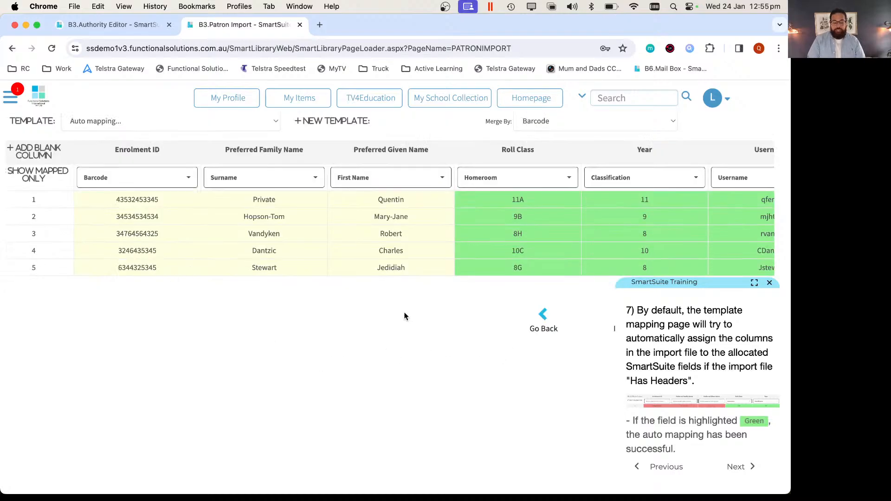
Review the mappings across all columns and read the remaining guide instructions through step 9.
{"action": "scroll", "coordinate": [370, 226], "scroll_direction": "up", "scroll_amount": 1}
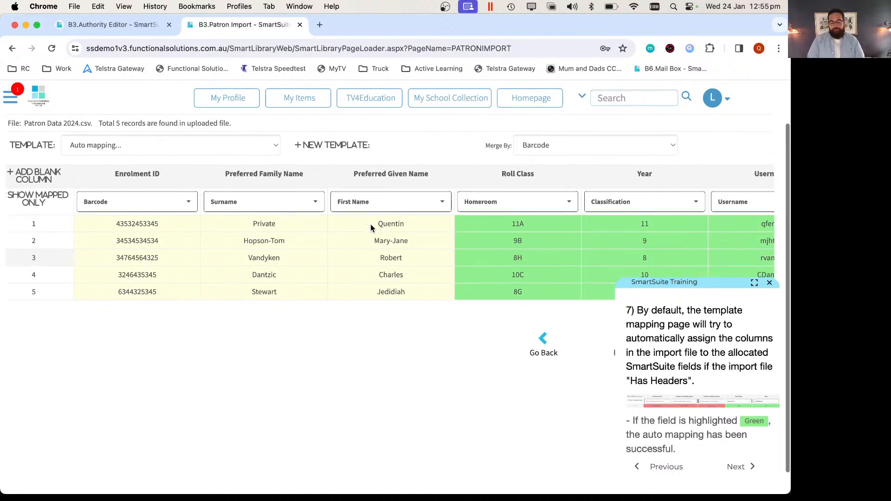
{"action": "scroll", "coordinate": [369, 243], "scroll_direction": "right", "scroll_amount": 5}
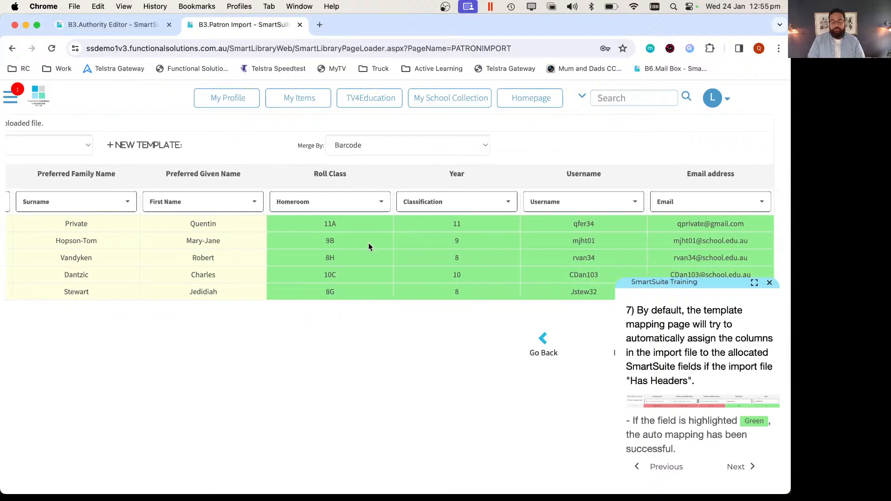
{"action": "scroll", "coordinate": [369, 243], "scroll_direction": "left", "scroll_amount": 5}
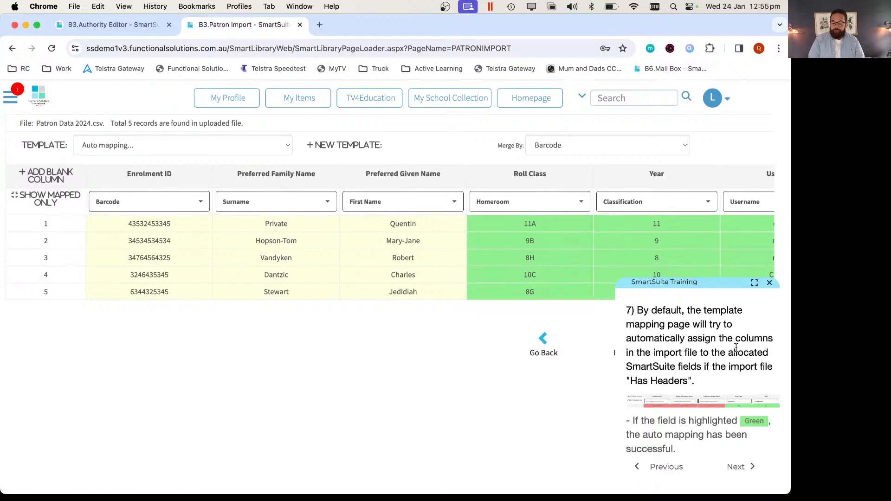
{"action": "scroll", "coordinate": [737, 347], "scroll_direction": "down", "scroll_amount": 6}
{"action": "scroll", "coordinate": [736, 348], "scroll_direction": "down", "scroll_amount": 10}
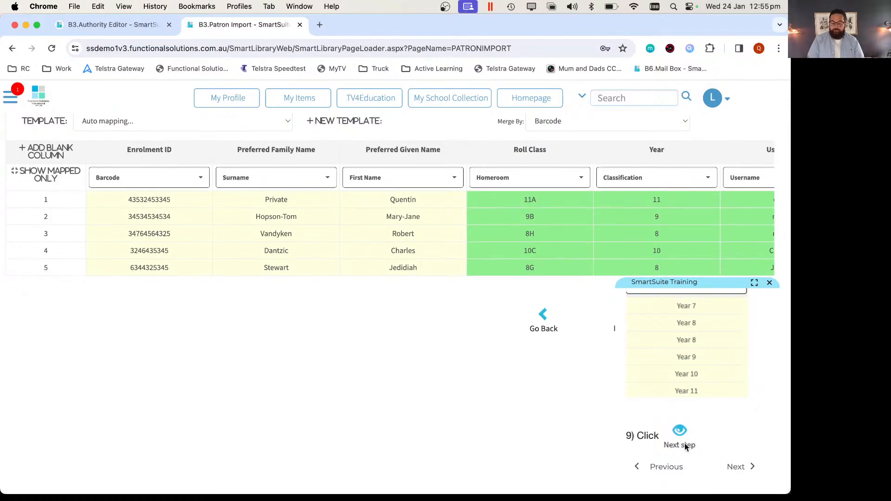
Close the training lesson and continue from Template Mapping to the preview of the patron updates.
{"action": "left_click", "coordinate": [769, 283]}
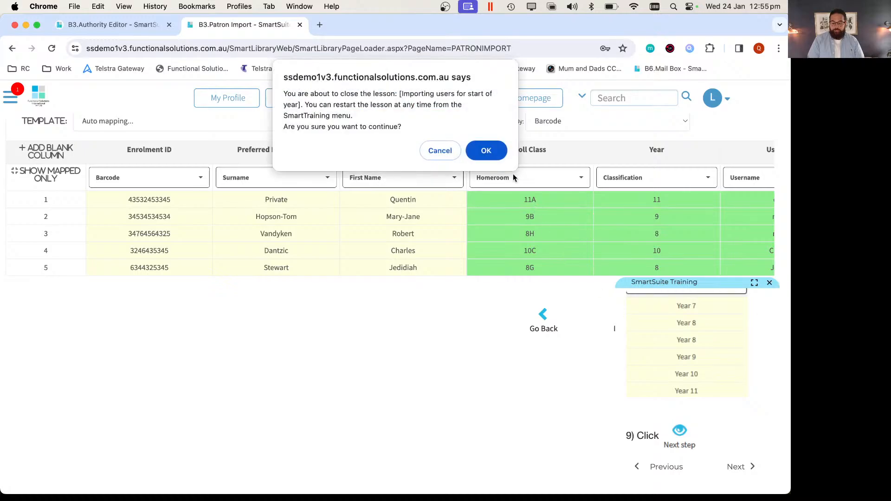
{"action": "left_click", "coordinate": [485, 153]}
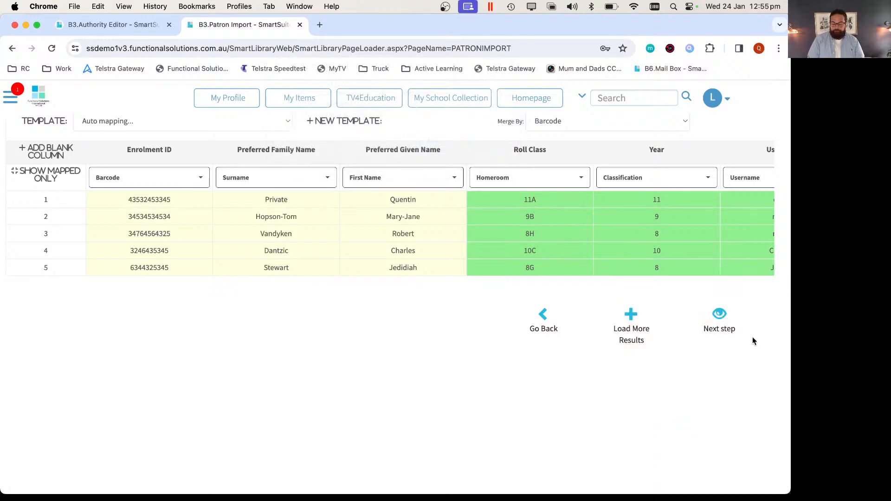
{"action": "left_click", "coordinate": [719, 316]}
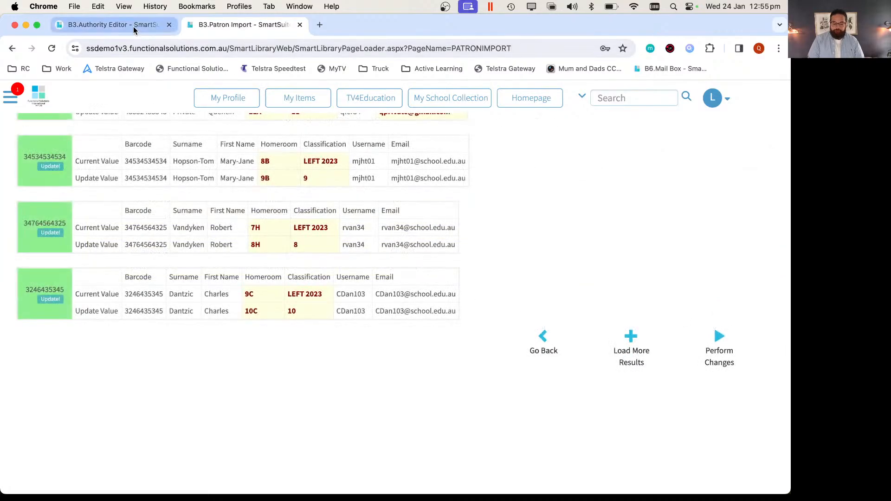
Reopen Smart-Training and start the intermediate Start of Year Procedures lesson on importing users for start of year.
{"action": "left_click", "coordinate": [115, 25]}
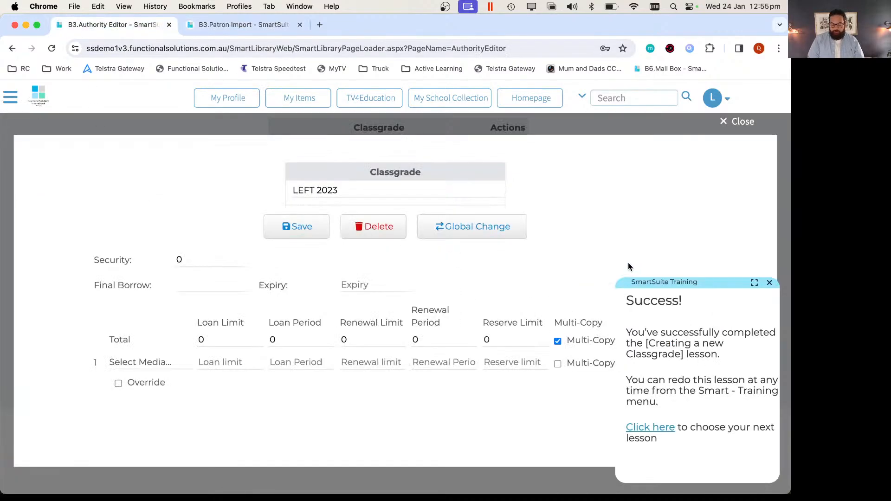
{"action": "left_click", "coordinate": [10, 97]}
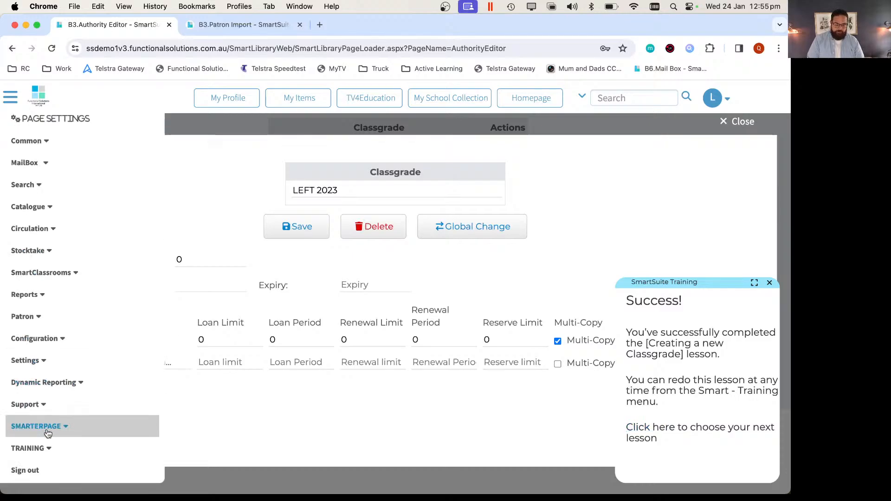
{"action": "left_click", "coordinate": [47, 448]}
{"action": "left_click", "coordinate": [51, 464]}
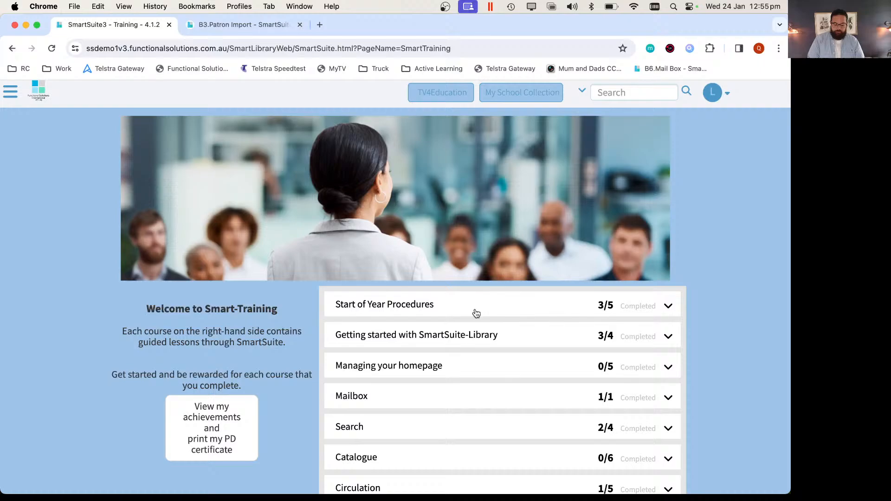
{"action": "left_click", "coordinate": [476, 314]}
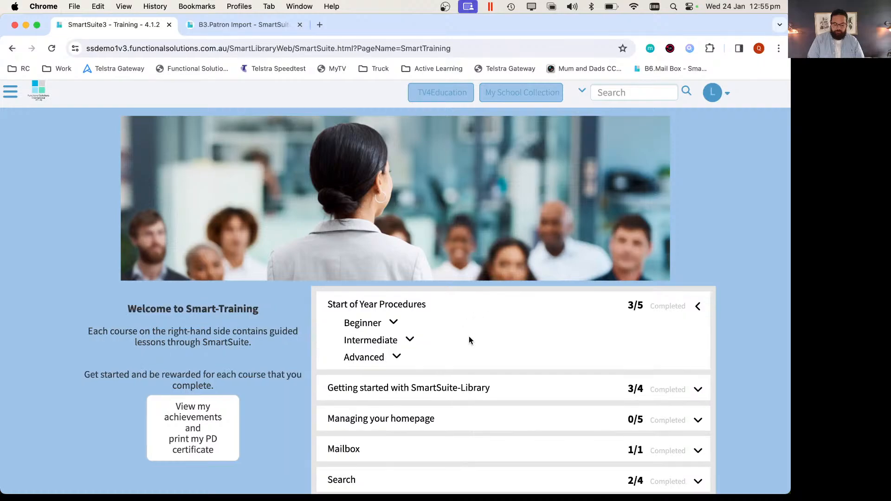
{"action": "left_click", "coordinate": [404, 343]}
{"action": "left_click", "coordinate": [682, 359]}
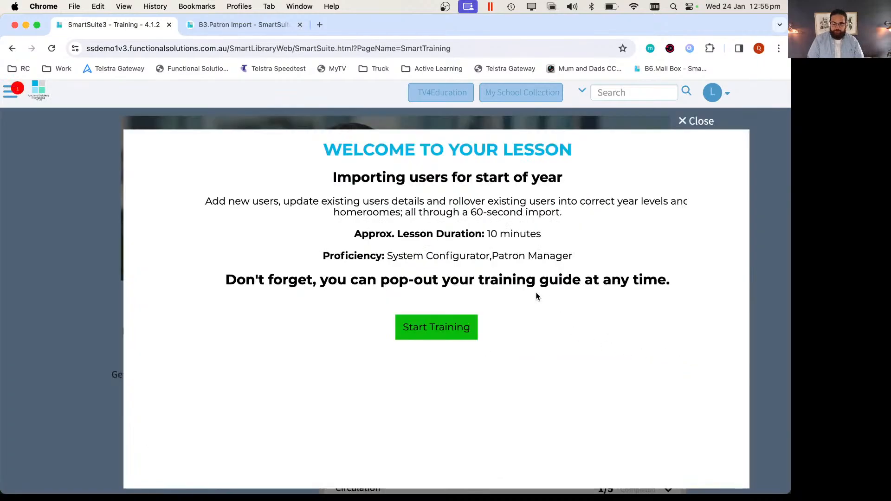
{"action": "left_click", "coordinate": [439, 336]}
Advance the lesson guide to step 10 and read how the Preview Changes page presents updated and new patron data.
{"action": "left_click", "coordinate": [751, 469]}
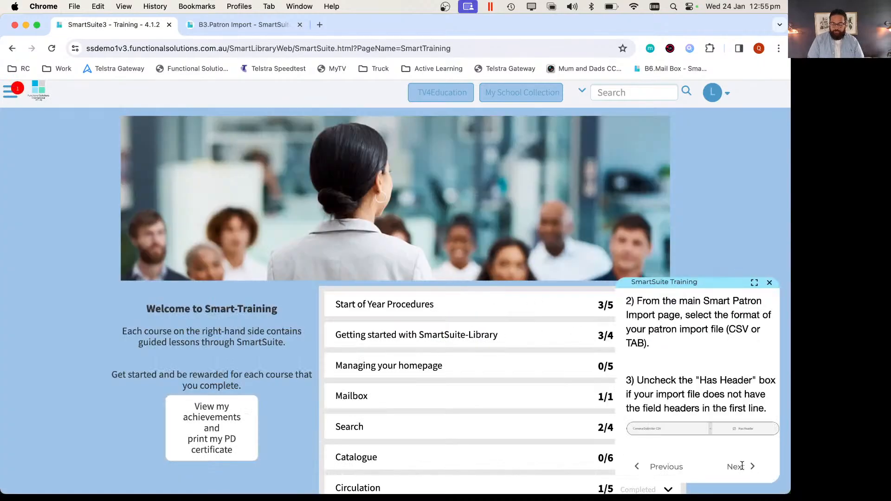
{"action": "left_click", "coordinate": [743, 467]}
{"action": "left_click", "coordinate": [743, 467]}
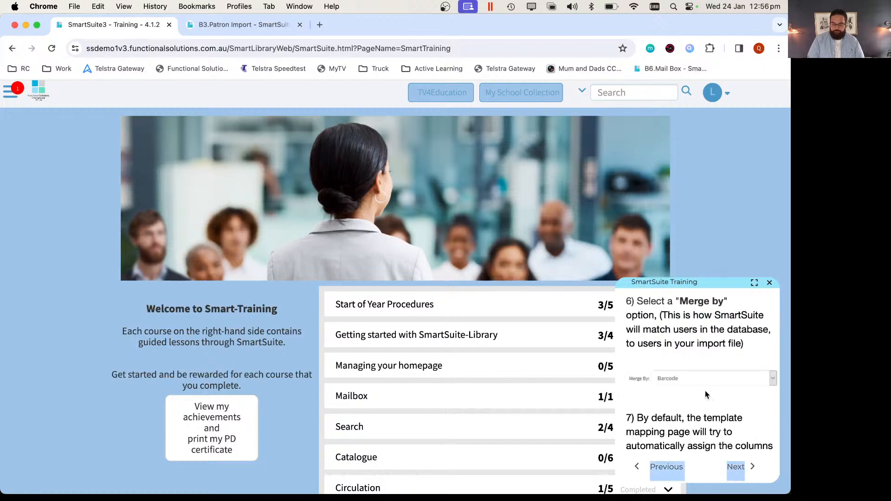
{"action": "scroll", "coordinate": [706, 392], "scroll_direction": "down", "scroll_amount": 5}
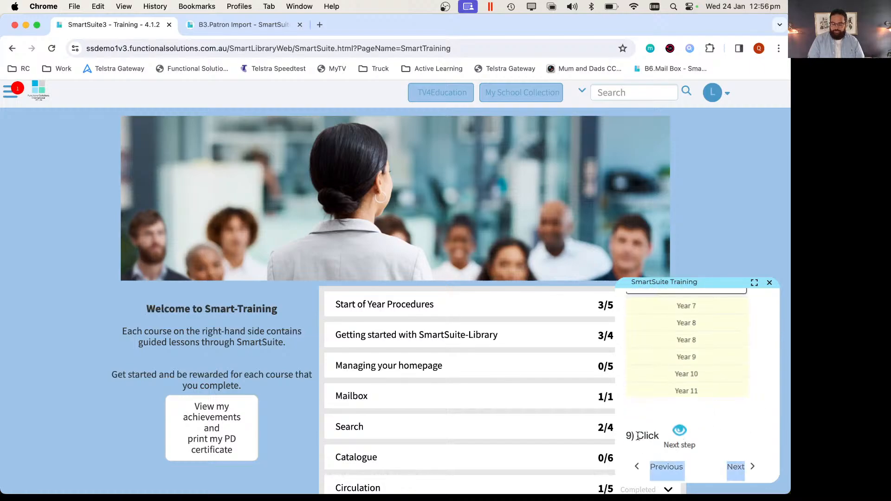
{"action": "double_click", "coordinate": [640, 435]}
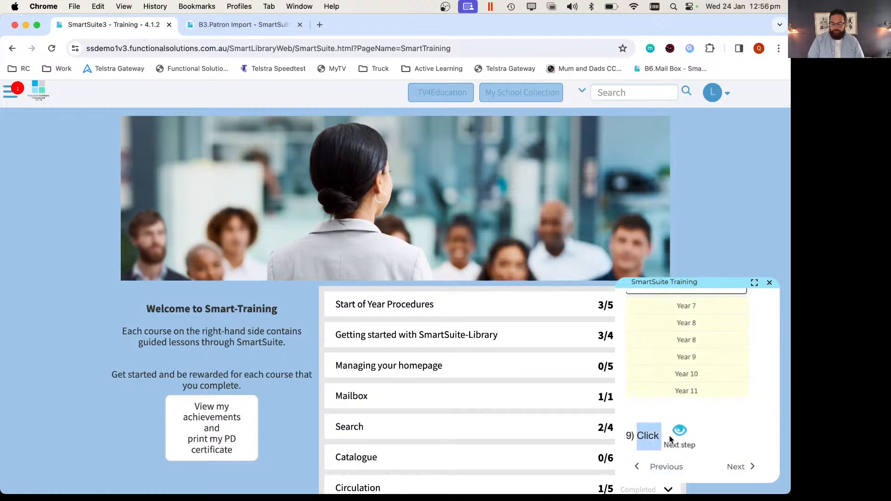
{"action": "left_click", "coordinate": [737, 466]}
{"action": "scroll", "coordinate": [695, 386], "scroll_direction": "up", "scroll_amount": 5}
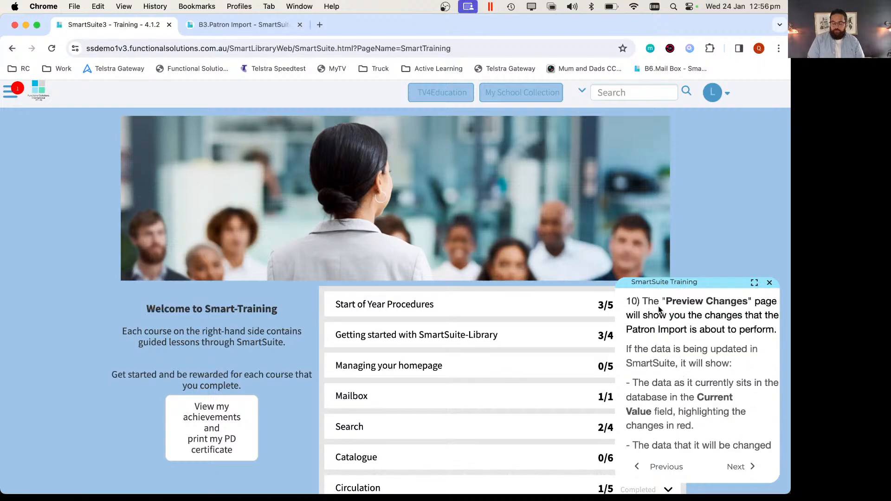
{"action": "left_click_drag", "start_coordinate": [661, 301], "coordinate": [691, 361]}
{"action": "scroll", "coordinate": [690, 361], "scroll_direction": "down", "scroll_amount": 5}
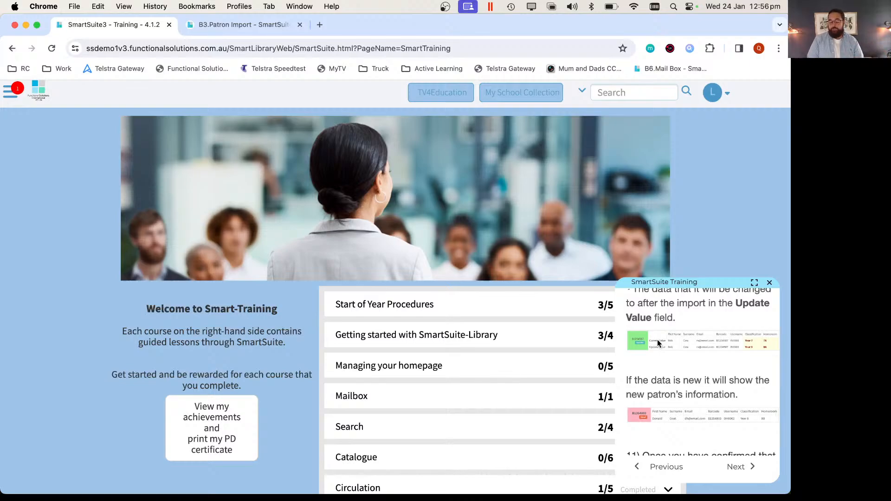
{"action": "scroll", "coordinate": [658, 342], "scroll_direction": "down", "scroll_amount": 2}
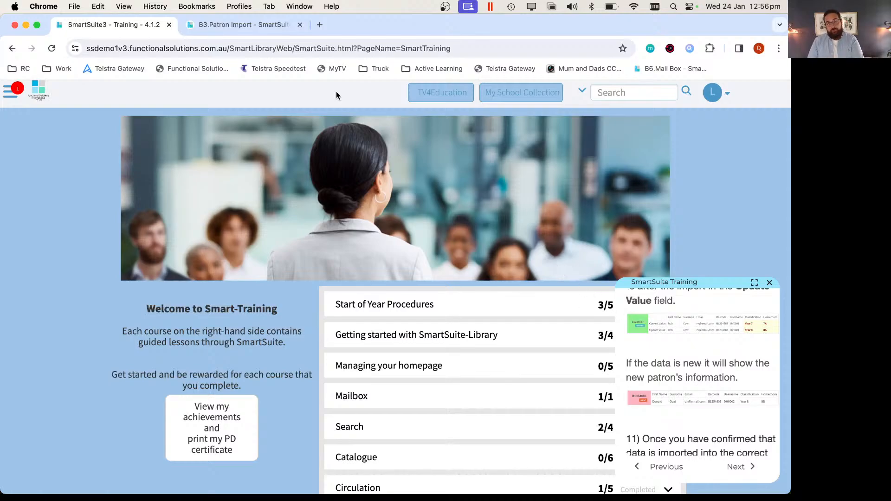
Return to the Patron Import preview and compare the first patron's current and update values for homeroom and classification.
{"action": "left_click", "coordinate": [247, 27]}
{"action": "scroll", "coordinate": [343, 204], "scroll_direction": "up", "scroll_amount": 5}
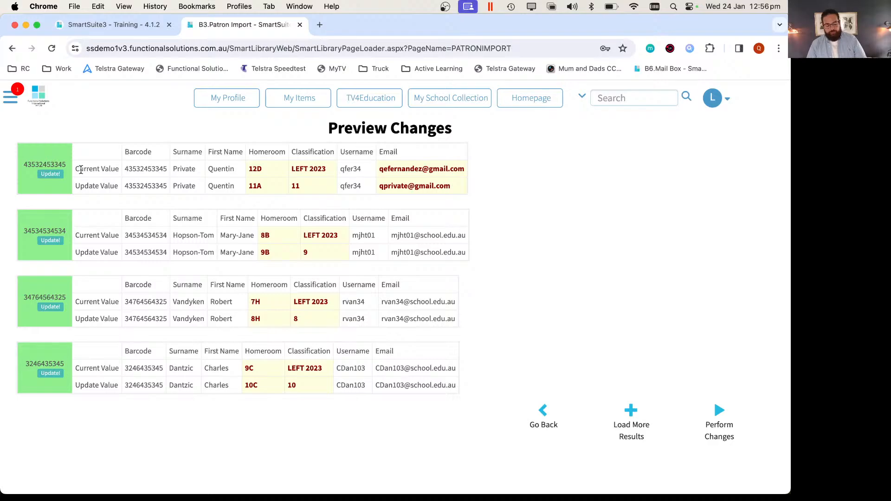
{"action": "left_click_drag", "start_coordinate": [79, 169], "coordinate": [116, 168]}
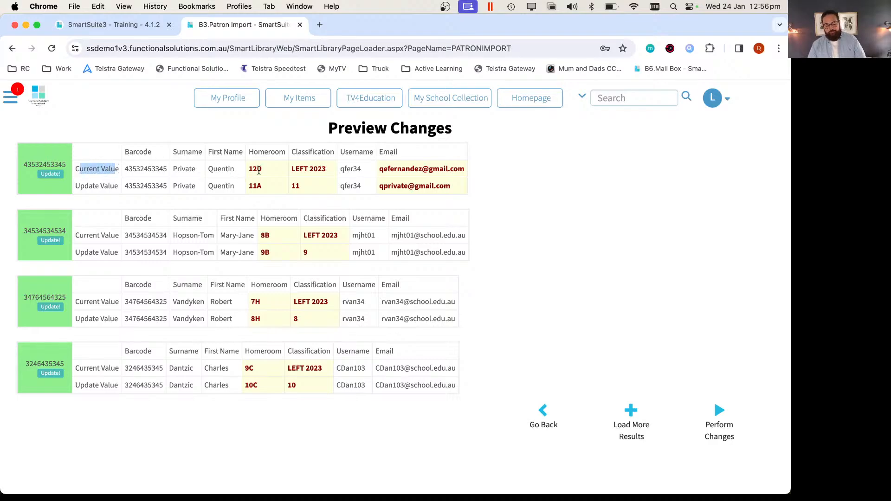
{"action": "left_click_drag", "start_coordinate": [326, 169], "coordinate": [299, 169]}
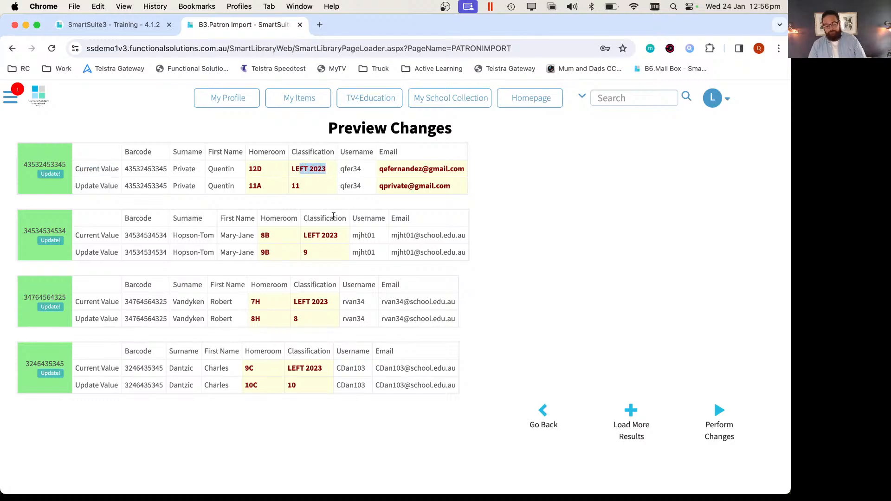
{"action": "double_click", "coordinate": [254, 185]}
{"action": "left_click", "coordinate": [295, 185]}
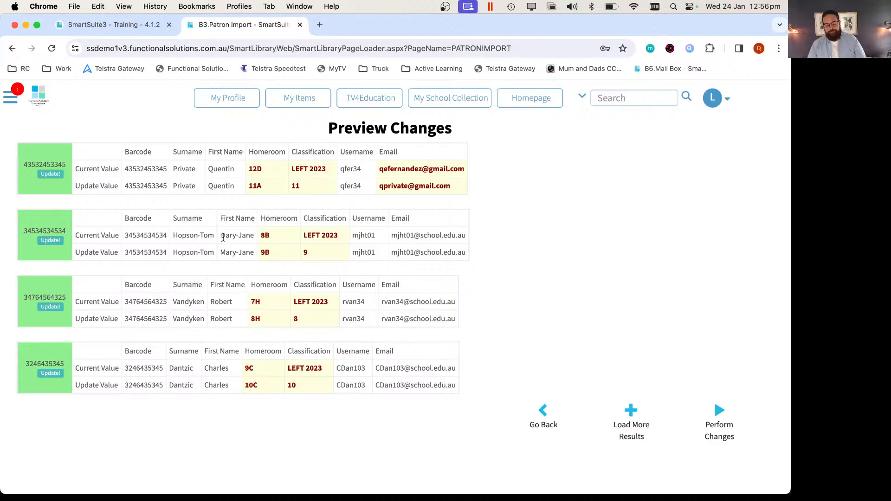
Review the remaining patrons' homeroom and classification changes, then go back to Template Mapping and return to the preview.
{"action": "scroll", "coordinate": [223, 237], "scroll_direction": "down", "scroll_amount": 3}
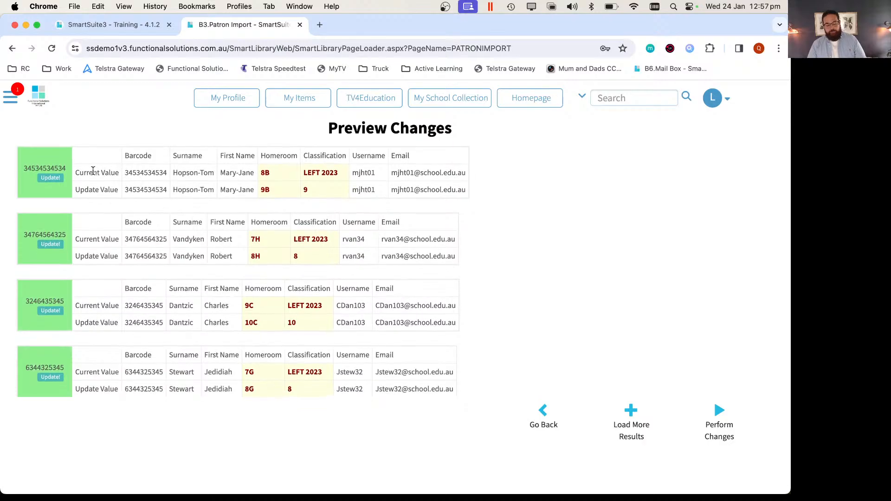
{"action": "left_click_drag", "start_coordinate": [92, 170], "coordinate": [110, 171]}
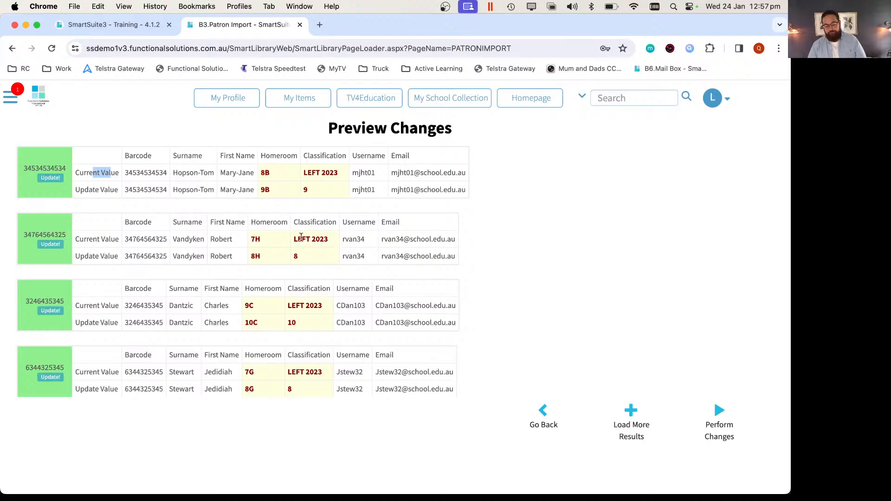
{"action": "scroll", "coordinate": [267, 289], "scroll_direction": "down", "scroll_amount": 2}
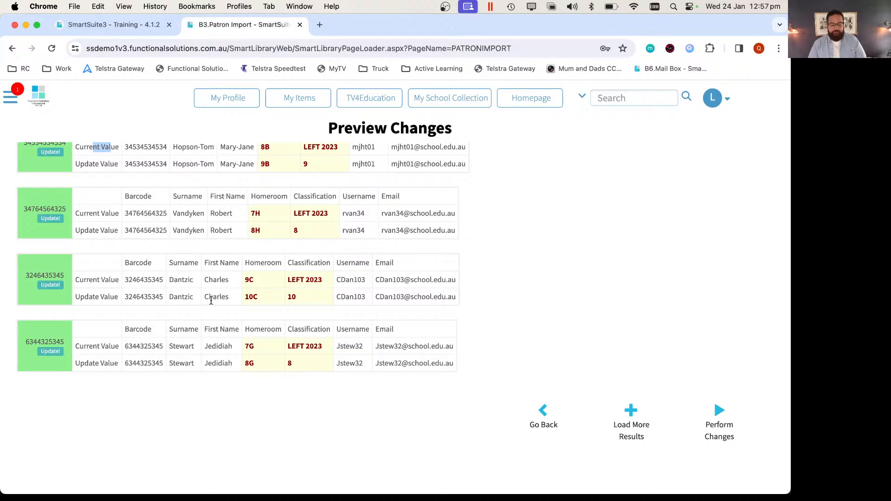
{"action": "left_click", "coordinate": [207, 279]}
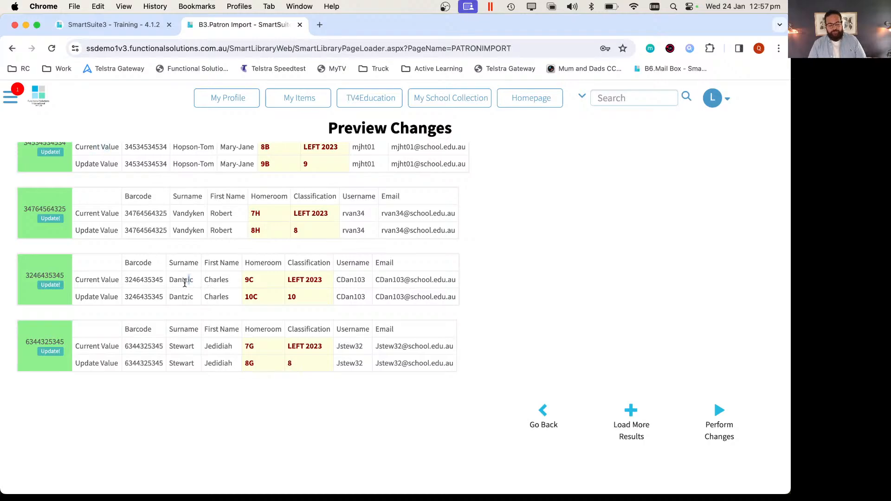
{"action": "double_click", "coordinate": [184, 281]}
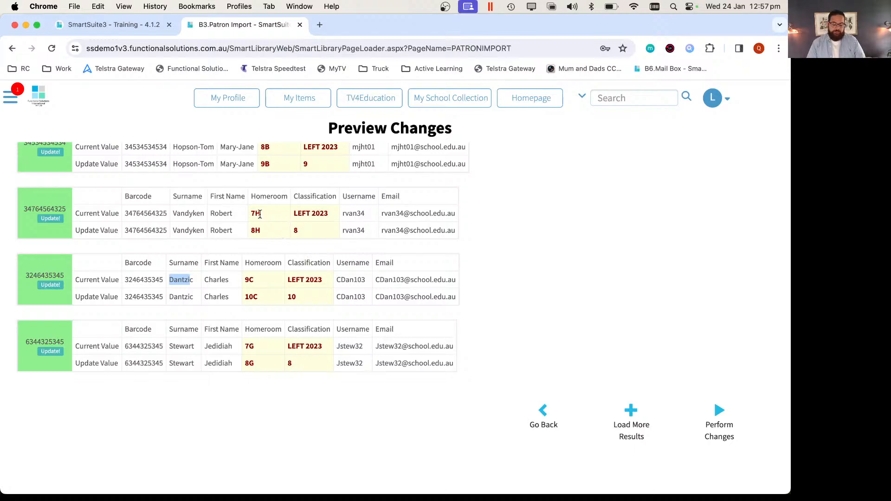
{"action": "left_click_drag", "start_coordinate": [257, 198], "coordinate": [271, 216]}
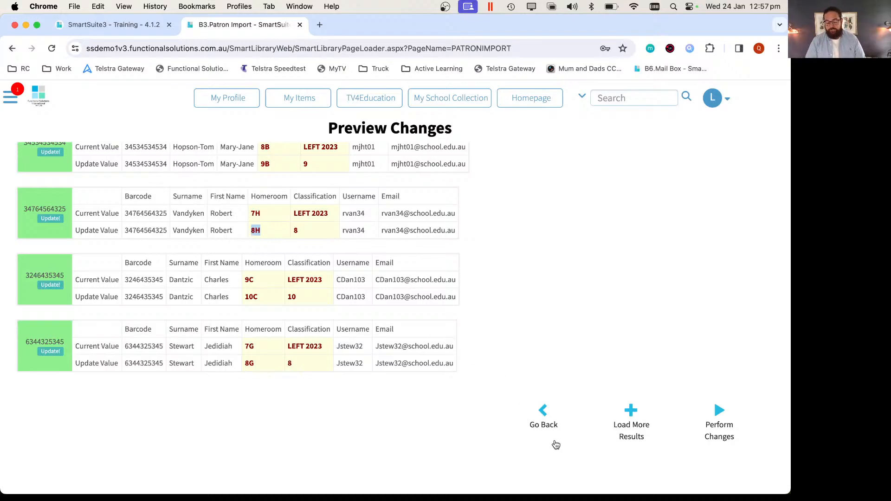
{"action": "left_click", "coordinate": [544, 422]}
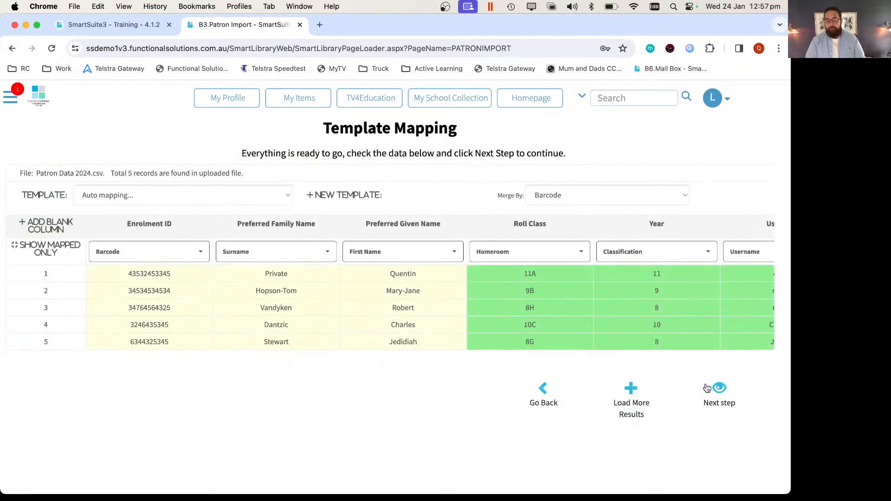
{"action": "left_click", "coordinate": [727, 403]}
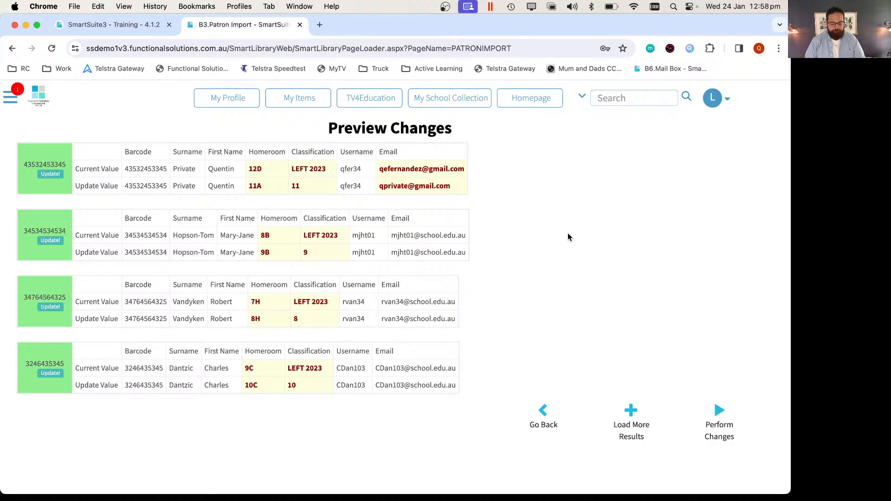
Read step 11 of the lesson guide and perform the previewed changes in Patron Import.
{"action": "left_click", "coordinate": [123, 25]}
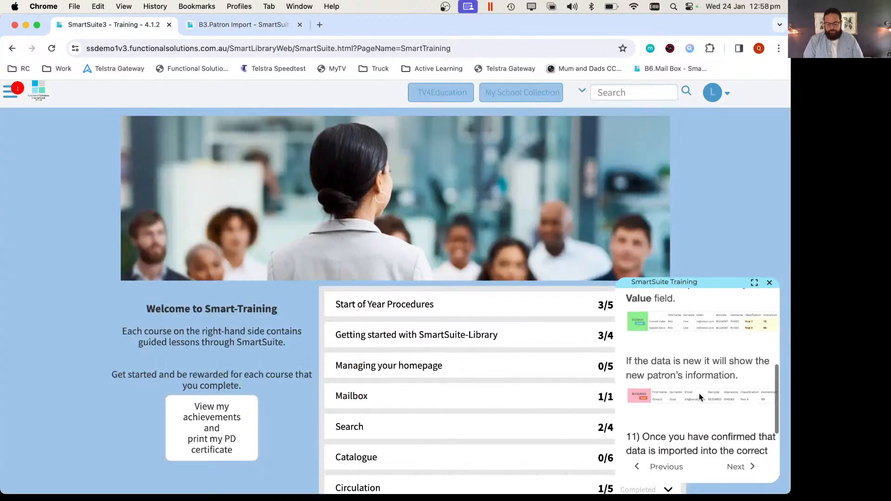
{"action": "scroll", "coordinate": [699, 396], "scroll_direction": "down", "scroll_amount": 2}
{"action": "left_click_drag", "start_coordinate": [643, 388], "coordinate": [699, 438]}
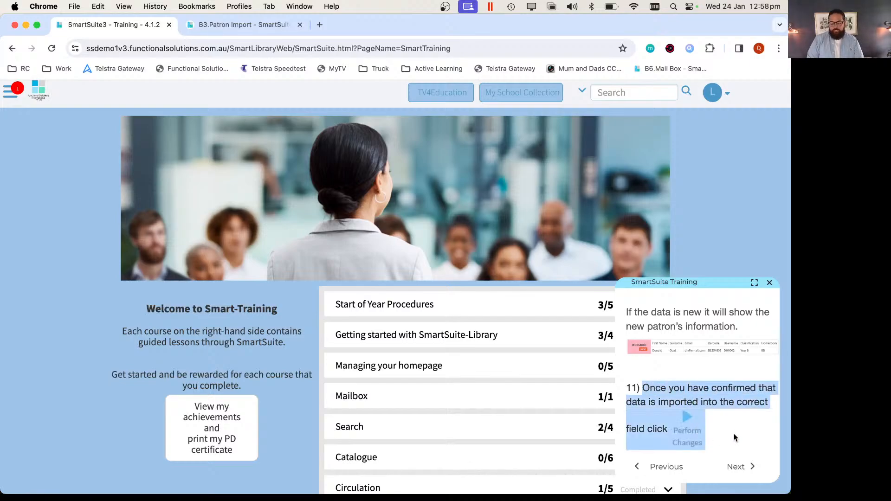
{"action": "left_click", "coordinate": [227, 25]}
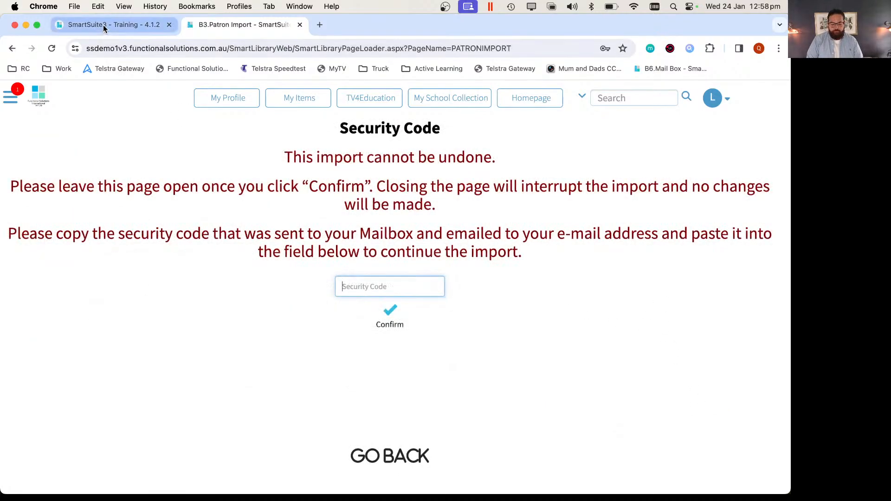
Advance the lesson guide to step 12 and read its instructions on the import's security code and the Mailbox System Tab.
{"action": "left_click", "coordinate": [103, 24]}
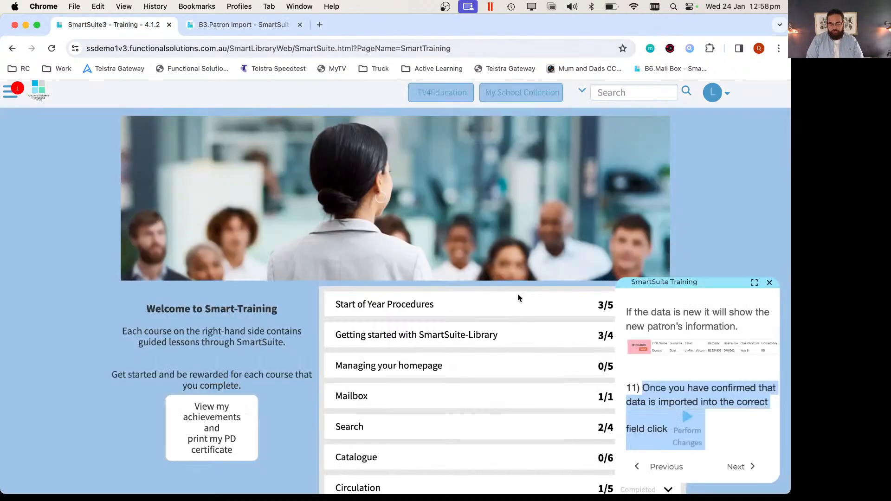
{"action": "left_click", "coordinate": [737, 466]}
{"action": "scroll", "coordinate": [695, 396], "scroll_direction": "up", "scroll_amount": 3}
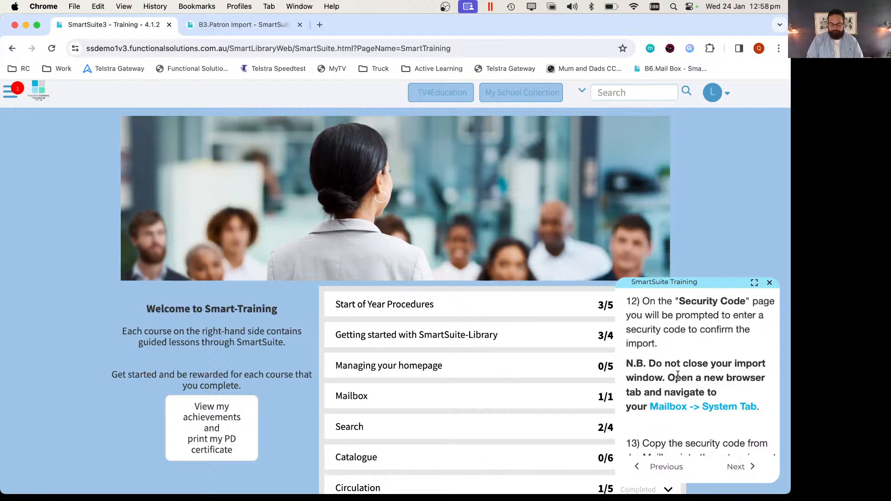
{"action": "left_click_drag", "start_coordinate": [648, 364], "coordinate": [697, 391]}
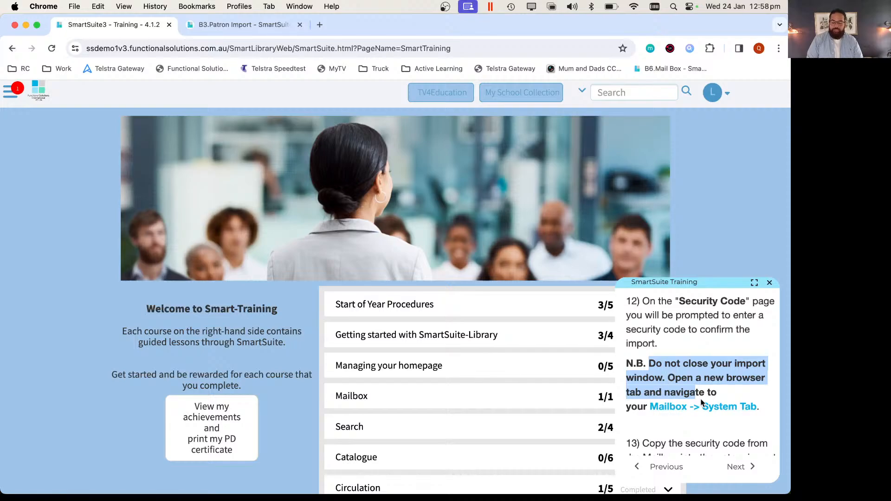
{"action": "left_click", "coordinate": [233, 25]}
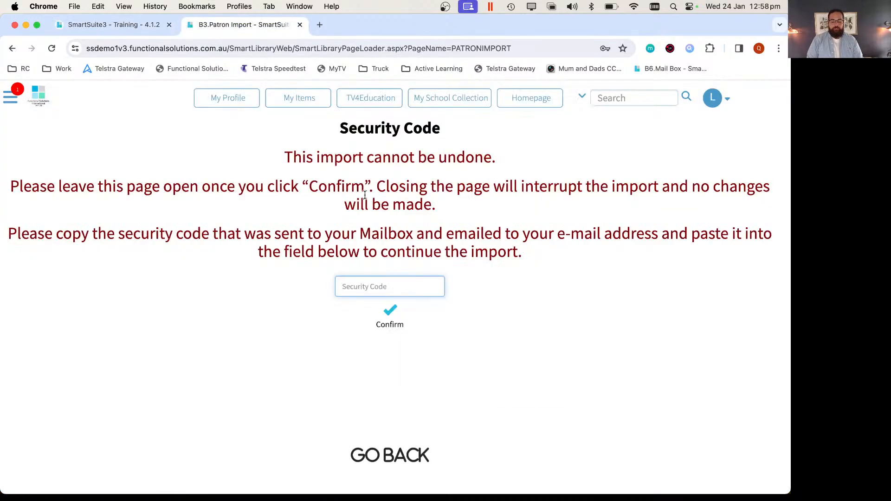
{"action": "left_click", "coordinate": [10, 97]}
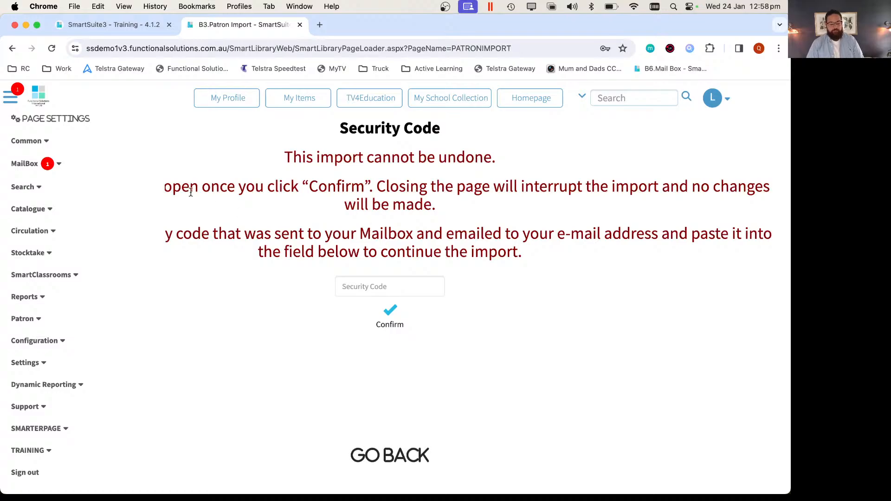
{"action": "left_click", "coordinate": [60, 168]}
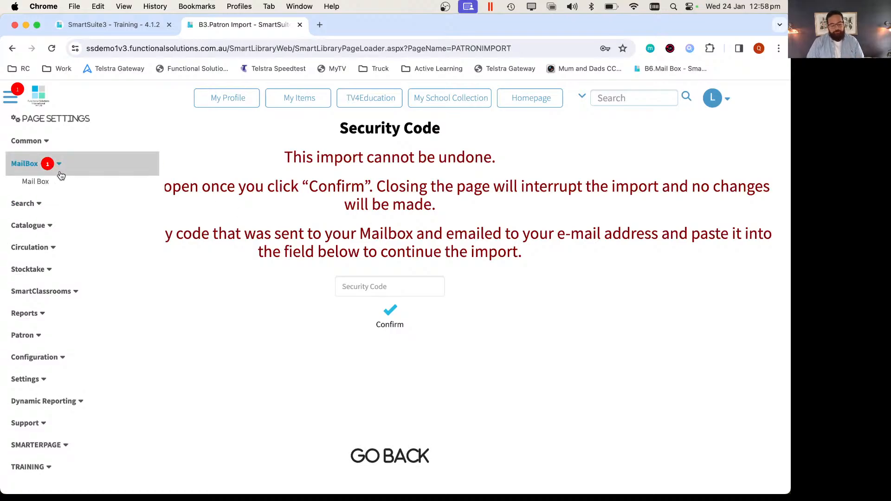
{"action": "right_click", "coordinate": [38, 185]}
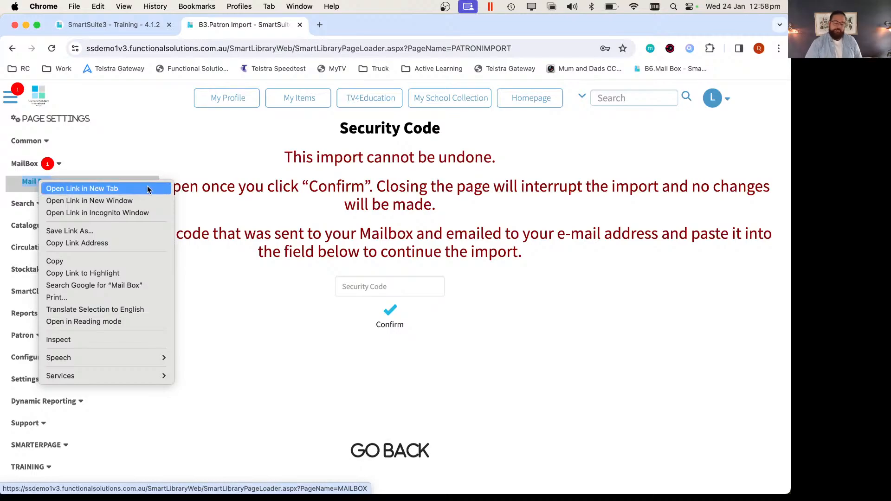
{"action": "left_click", "coordinate": [249, 157]}
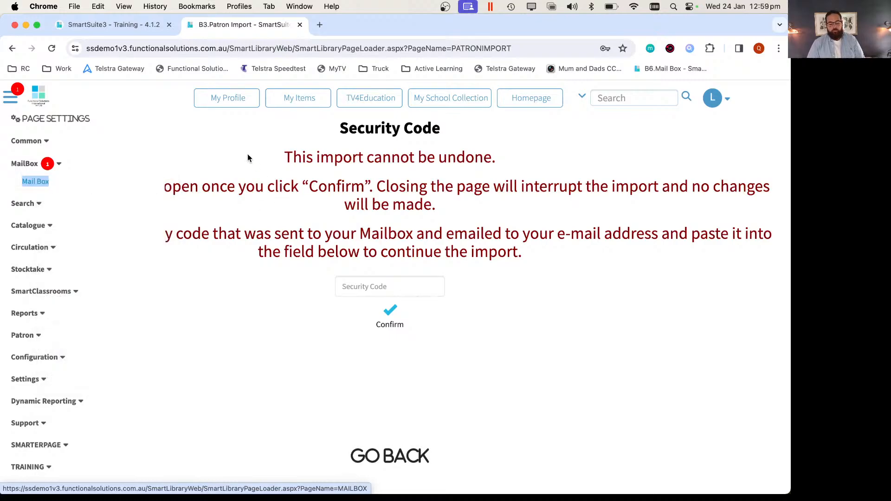
Duplicate the Patron Import browser tab and open the Mail Box in the duplicate.
{"action": "right_click", "coordinate": [237, 28]}
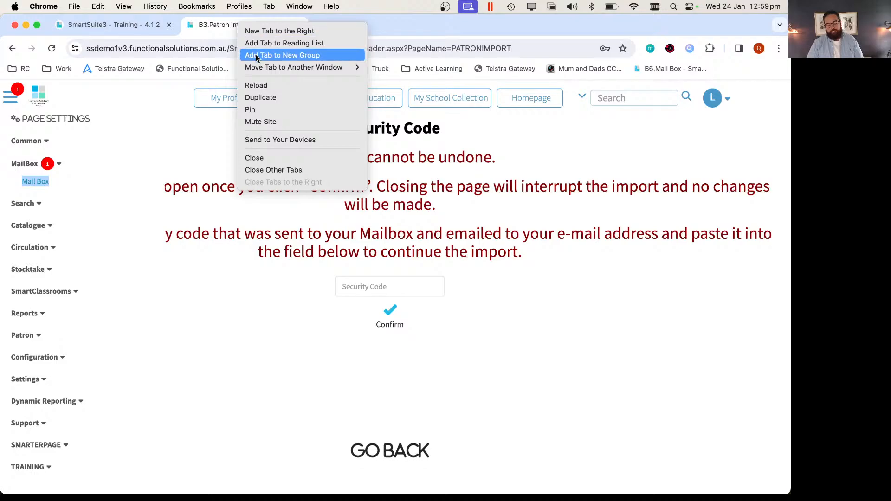
{"action": "key", "text": "Escape"}
{"action": "left_click", "coordinate": [271, 96]}
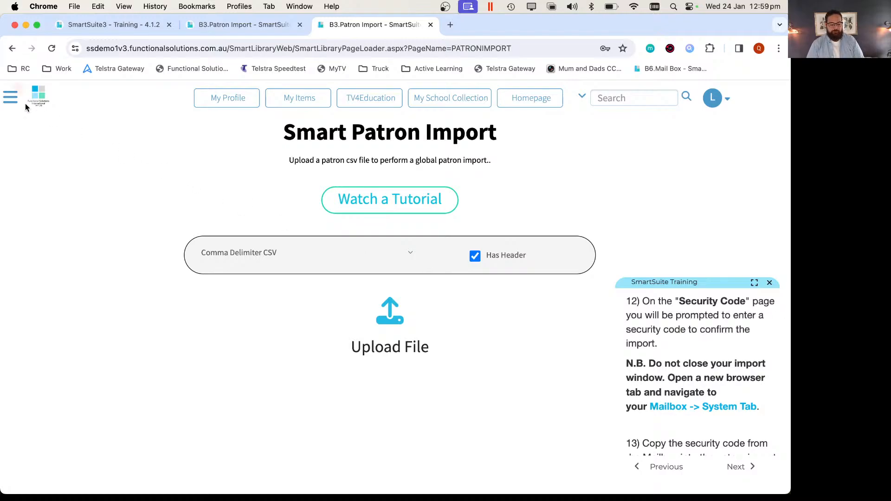
{"action": "left_click", "coordinate": [11, 96]}
{"action": "left_click", "coordinate": [46, 167]}
{"action": "left_click", "coordinate": [46, 181]}
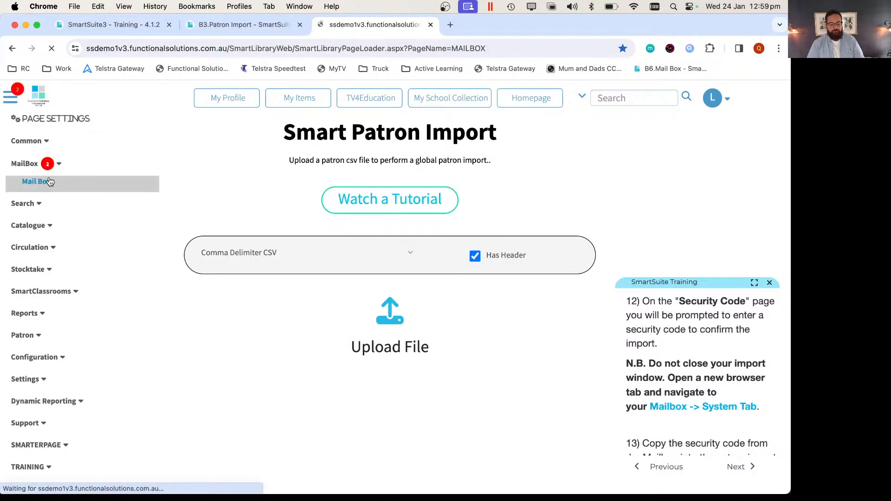
Close the SmartSuite Training browser tab and return to the Mail Box.
{"action": "left_click", "coordinate": [241, 28]}
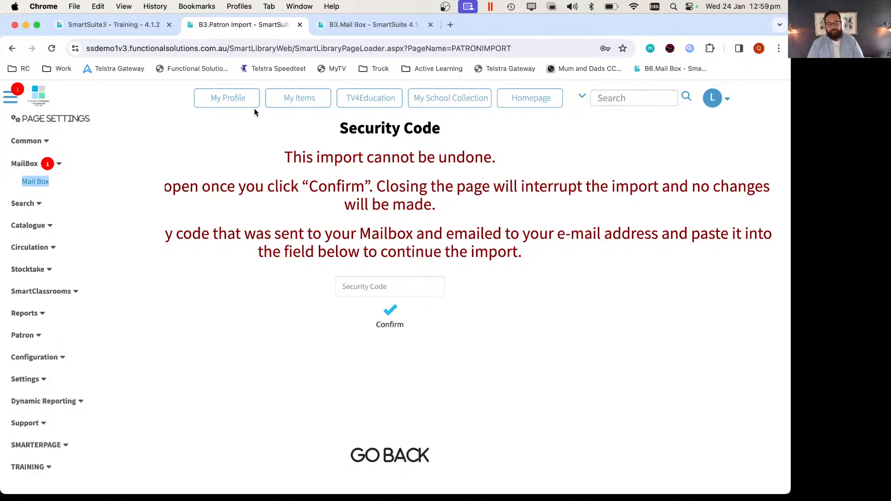
{"action": "left_click", "coordinate": [169, 25]}
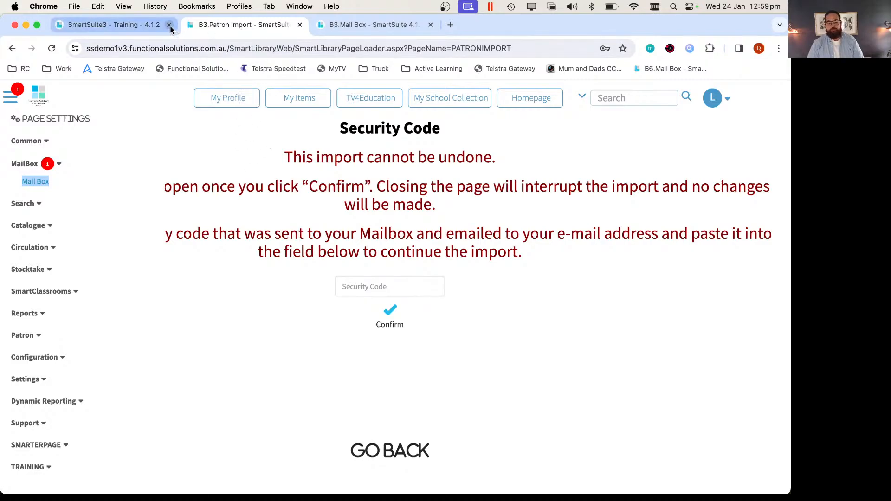
{"action": "left_click", "coordinate": [230, 24]}
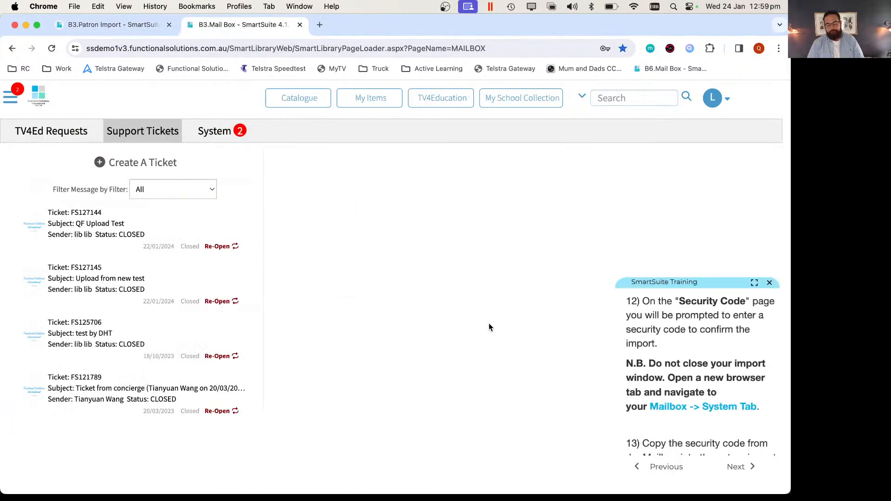
Read steps 12 and 13 of the lesson guide and check them against the import's Security Code page.
{"action": "scroll", "coordinate": [670, 335], "scroll_direction": "down", "scroll_amount": 3}
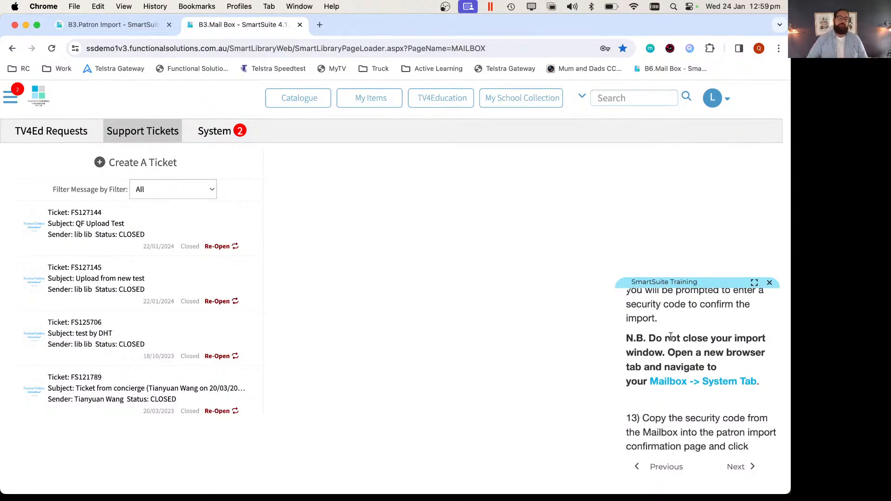
{"action": "left_click", "coordinate": [127, 27]}
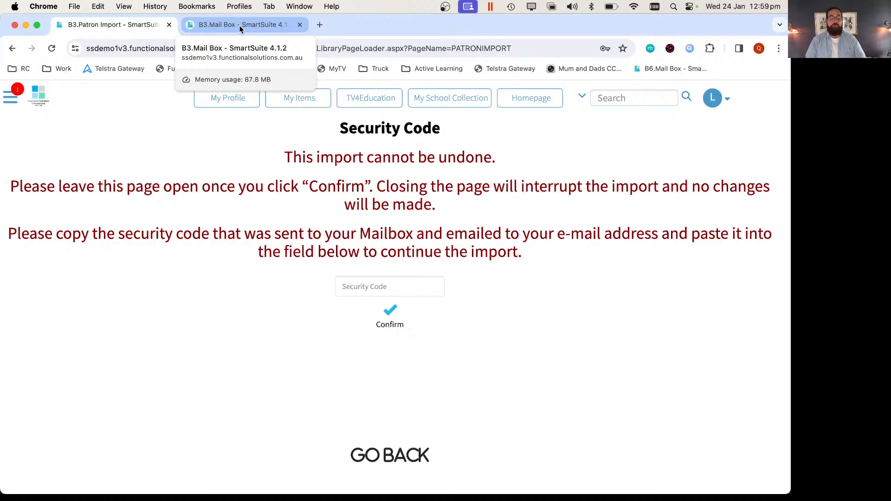
{"action": "left_click", "coordinate": [241, 26]}
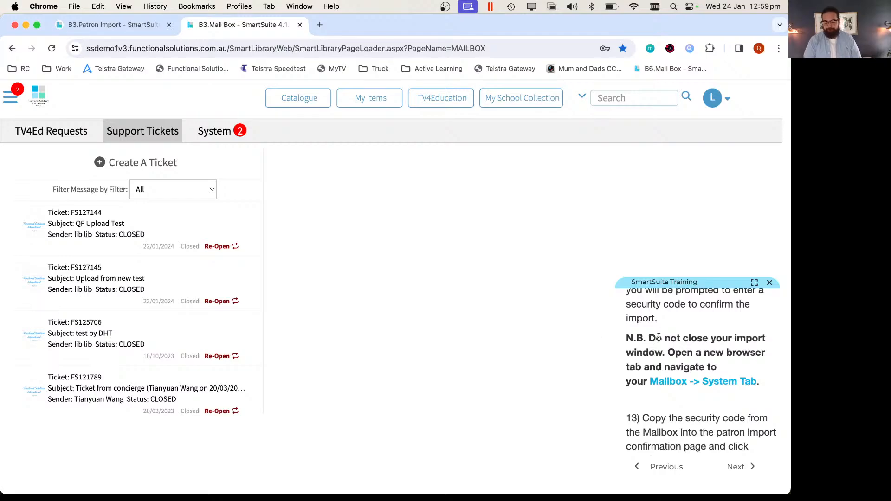
{"action": "scroll", "coordinate": [658, 338], "scroll_direction": "down", "scroll_amount": 4}
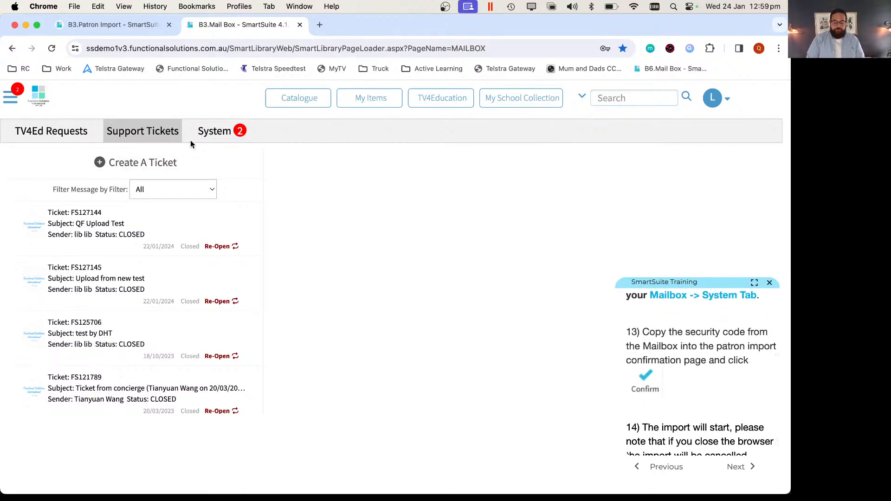
Open the newest Patron Import Security Code message in the Mailbox's System section and copy its security code.
{"action": "left_click", "coordinate": [218, 135]}
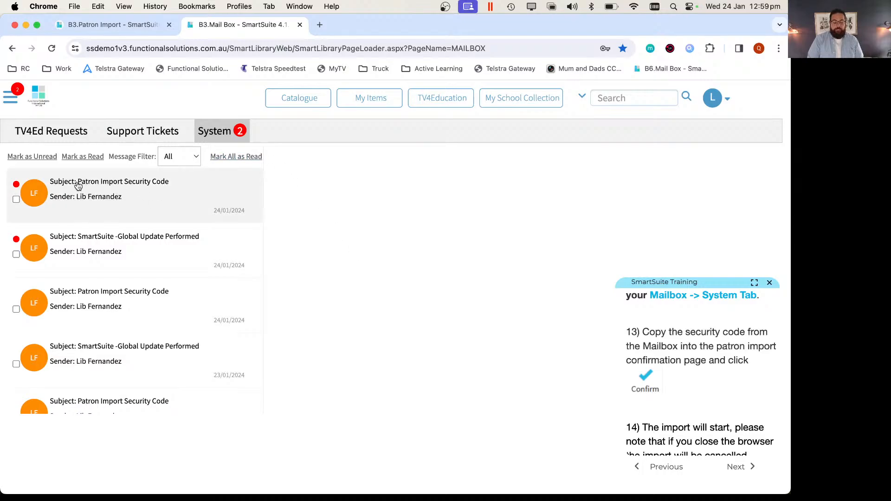
{"action": "left_click", "coordinate": [161, 199]}
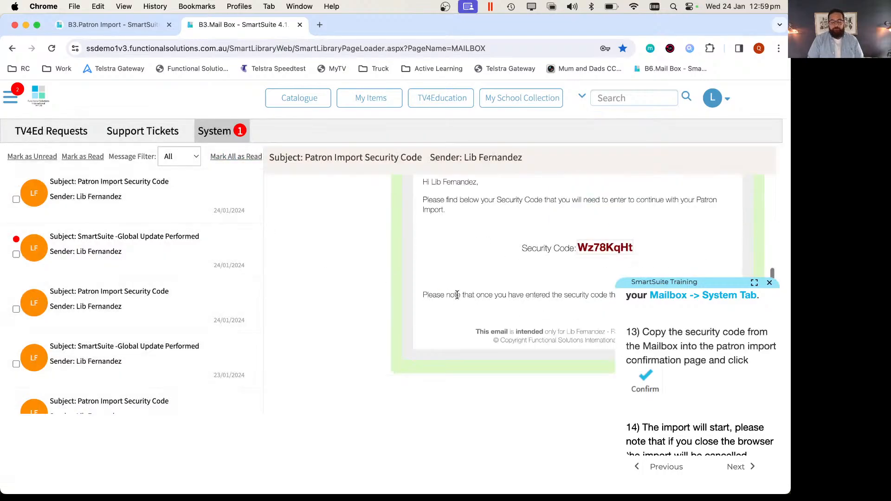
{"action": "scroll", "coordinate": [493, 294], "scroll_direction": "up", "scroll_amount": 5}
{"action": "scroll", "coordinate": [493, 298], "scroll_direction": "down", "scroll_amount": 3}
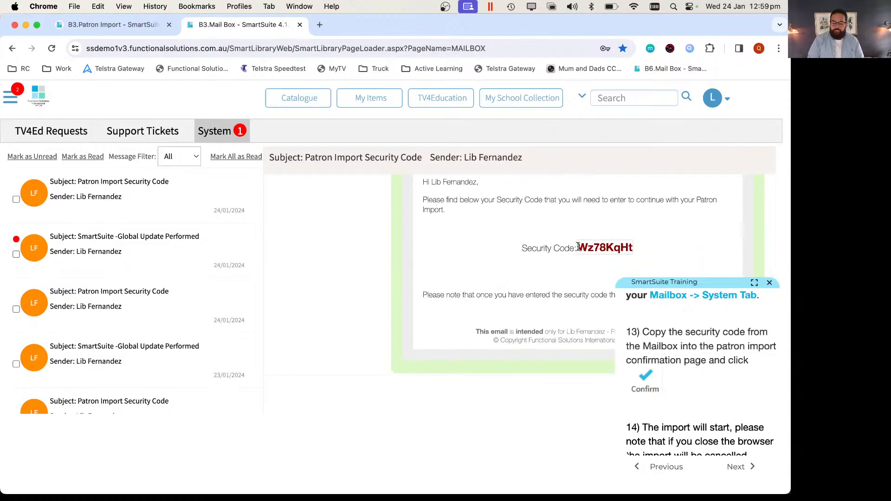
{"action": "left_click_drag", "start_coordinate": [576, 246], "coordinate": [635, 251]}
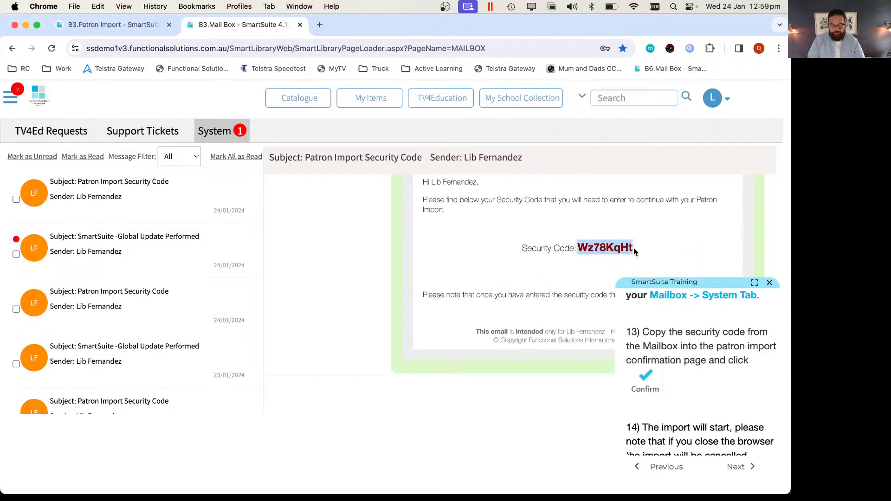
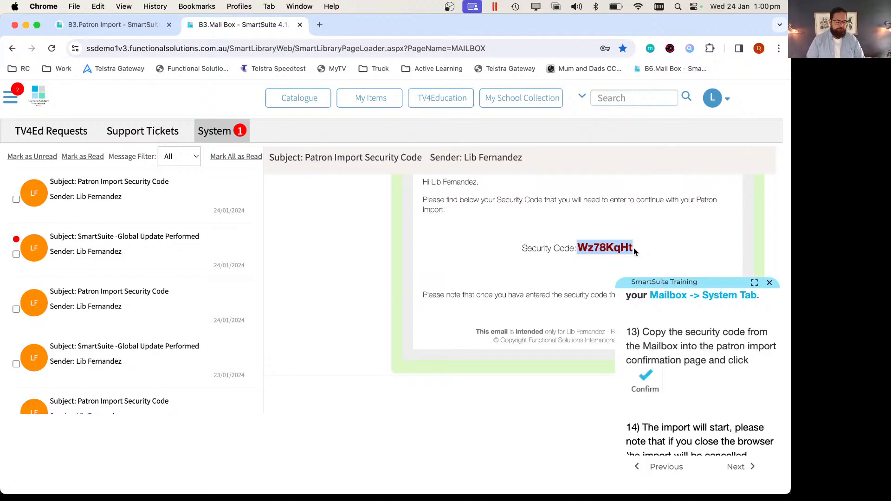
{"action": "right_click", "coordinate": [597, 247]}
{"action": "left_click", "coordinate": [615, 268]}
Paste the copied security code into the Security Code field on the Patron Import confirmation page.
{"action": "left_click", "coordinate": [114, 25]}
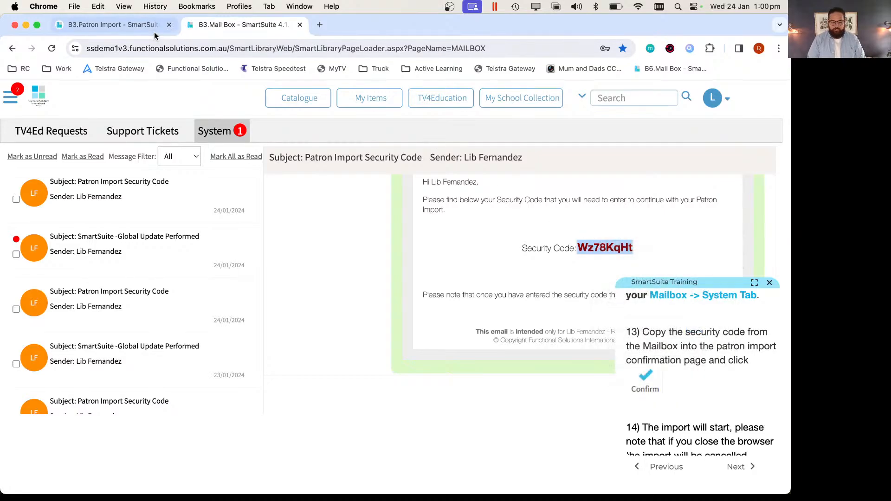
{"action": "left_click", "coordinate": [404, 285]}
{"action": "right_click", "coordinate": [405, 285]}
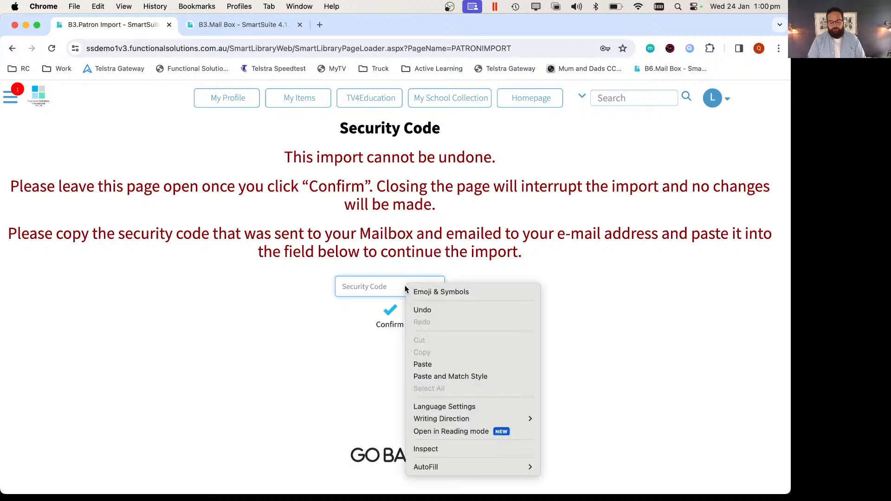
{"action": "left_click", "coordinate": [425, 364]}
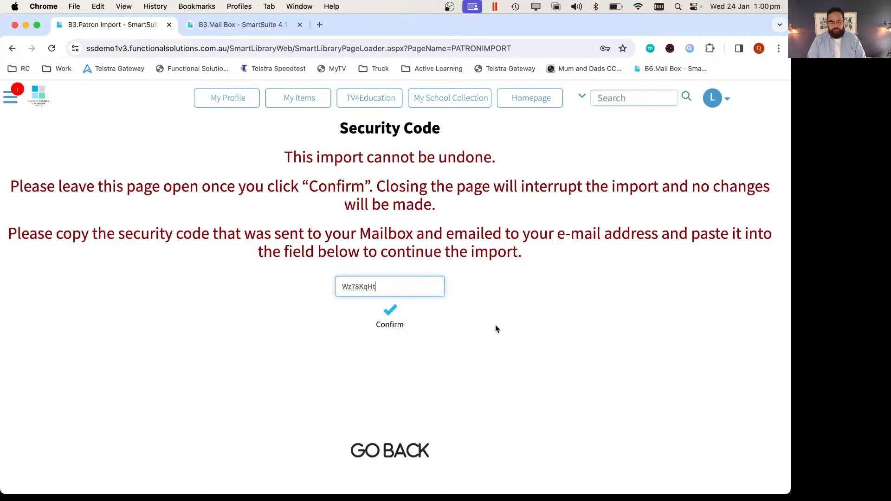
Read step 14 of the lesson guide on keeping the browser open during the import.
{"action": "left_click", "coordinate": [239, 25]}
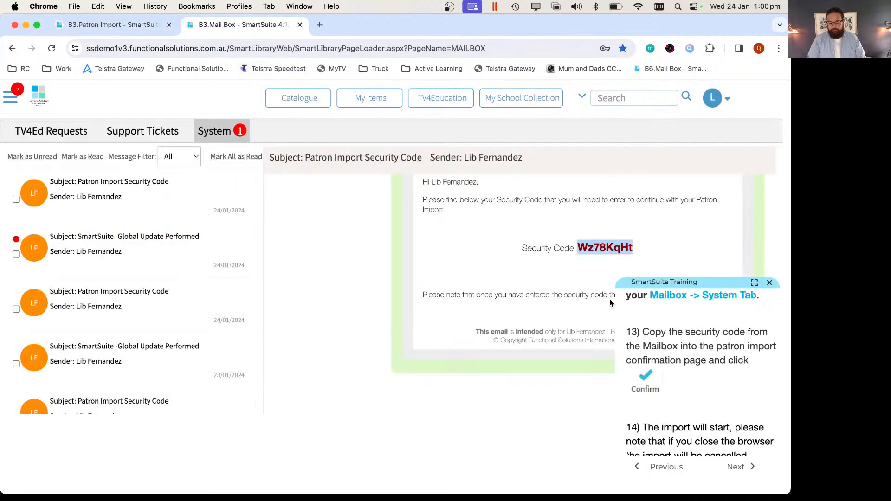
{"action": "scroll", "coordinate": [655, 380], "scroll_direction": "down", "scroll_amount": 1}
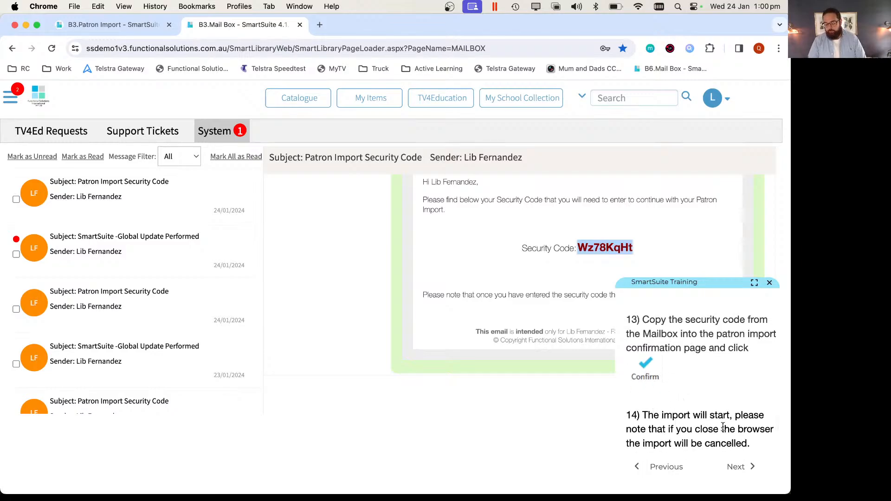
{"action": "left_click_drag", "start_coordinate": [675, 430], "coordinate": [746, 443]}
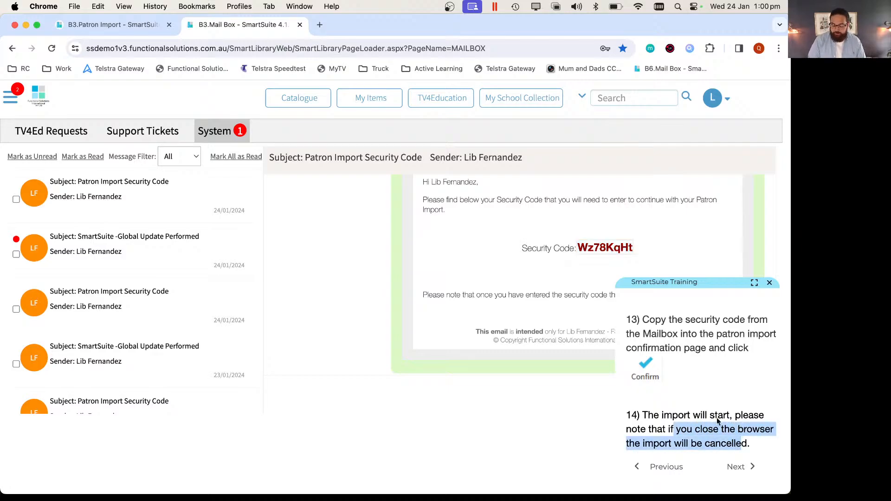
Confirm and perform the patron import, then view and close the details of the after-import validations.
{"action": "left_click", "coordinate": [128, 29]}
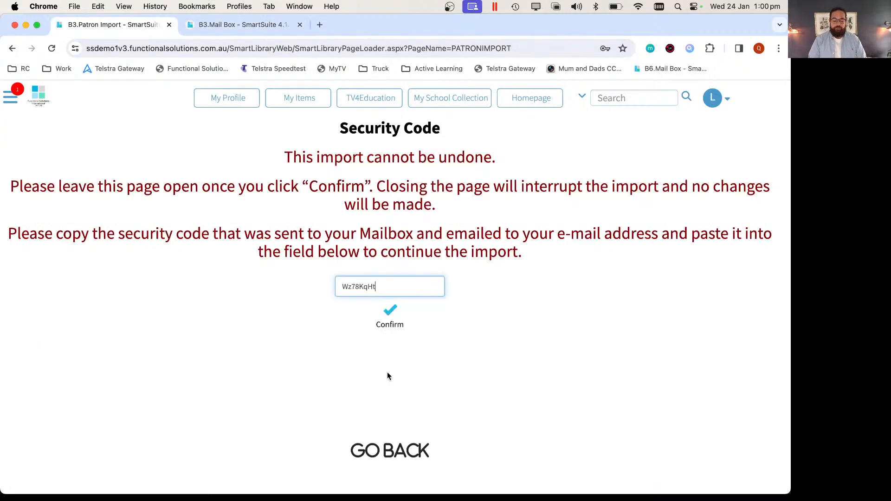
{"action": "left_click", "coordinate": [390, 317]}
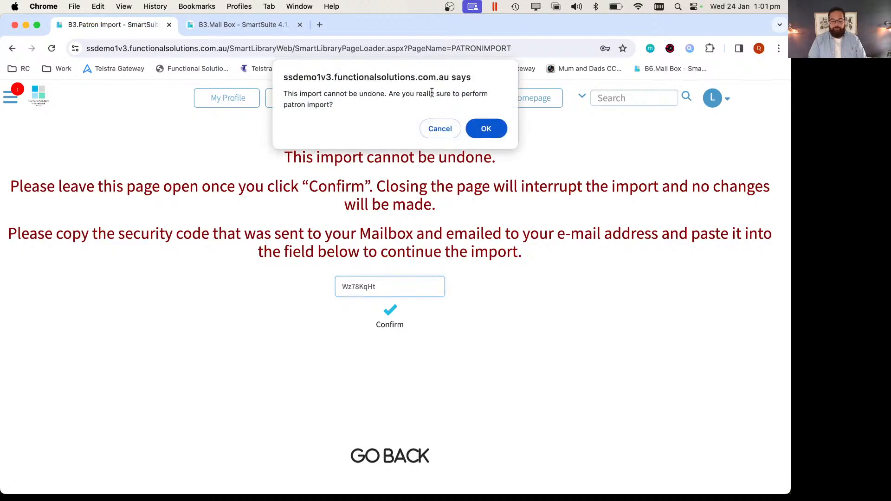
{"action": "left_click", "coordinate": [487, 129]}
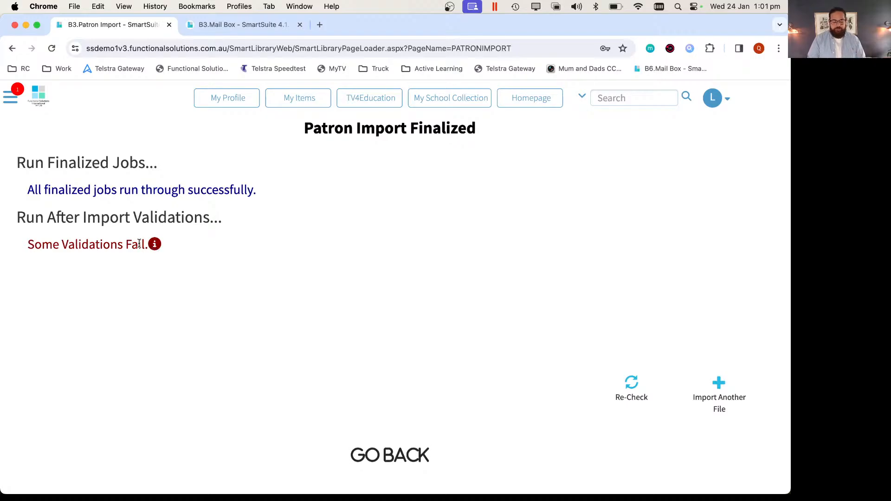
{"action": "left_click", "coordinate": [154, 245]}
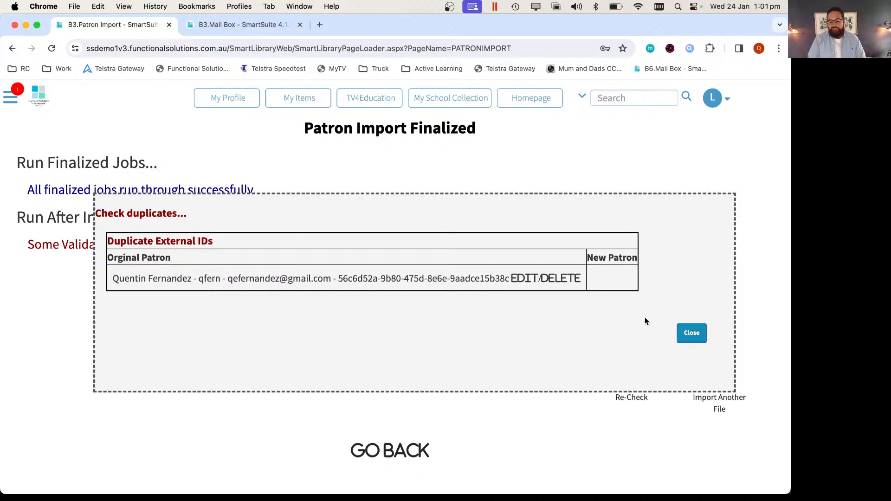
{"action": "left_click", "coordinate": [692, 340]}
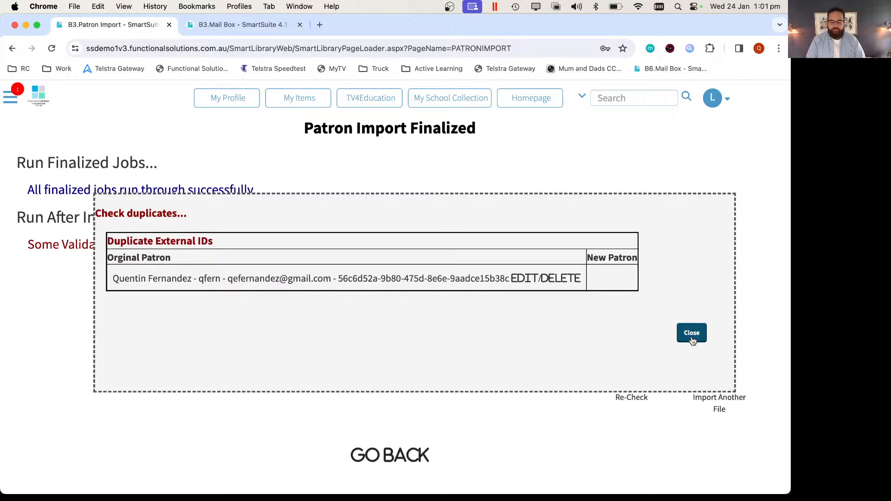
Advance the lesson guide to step 15 and read about keeping the import window open and undoing an import.
{"action": "left_click", "coordinate": [203, 28]}
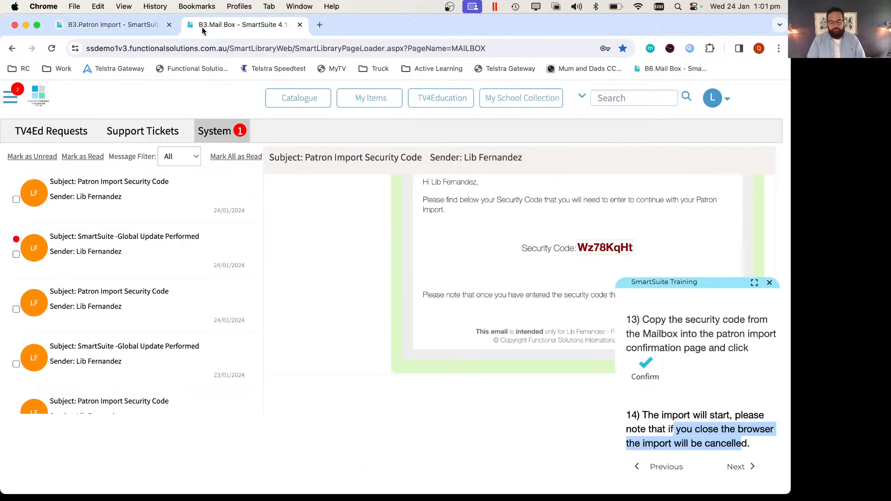
{"action": "left_click", "coordinate": [737, 466]}
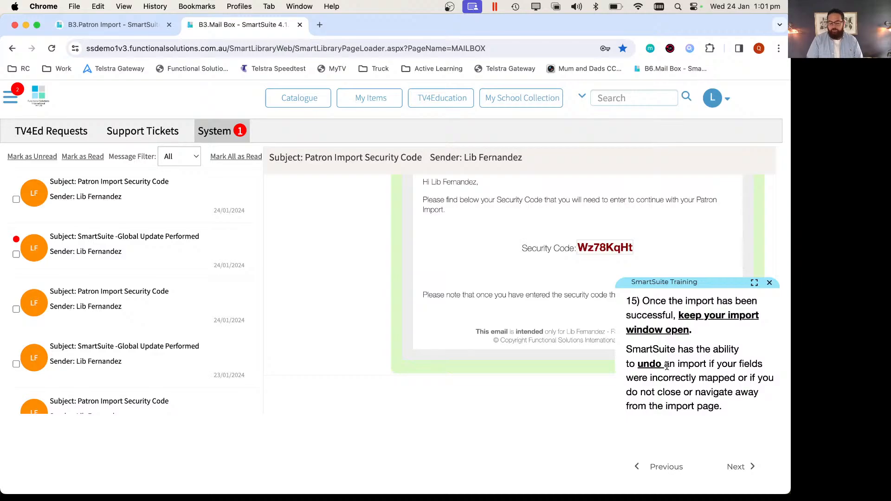
{"action": "scroll", "coordinate": [667, 365], "scroll_direction": "down", "scroll_amount": 3}
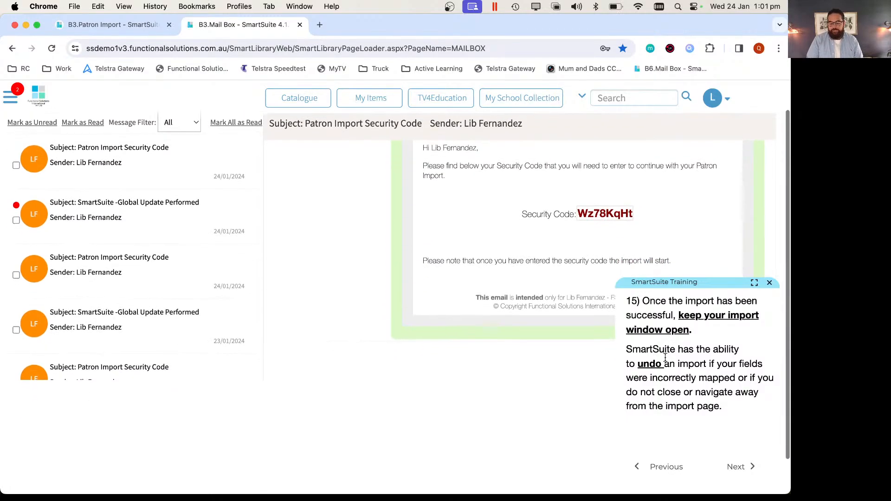
{"action": "left_click_drag", "start_coordinate": [667, 348], "coordinate": [693, 402]}
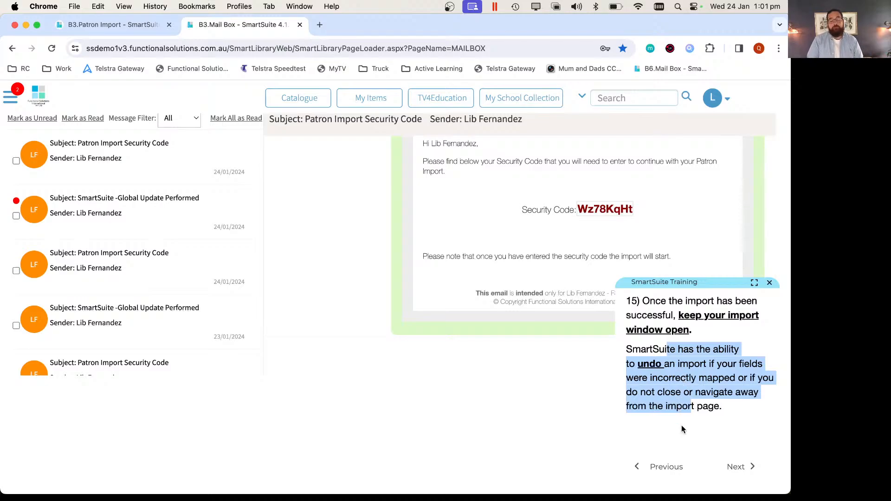
Check the Patron Import Finalized page in the import tab and advance the lesson guide to step 16.
{"action": "left_click", "coordinate": [93, 25]}
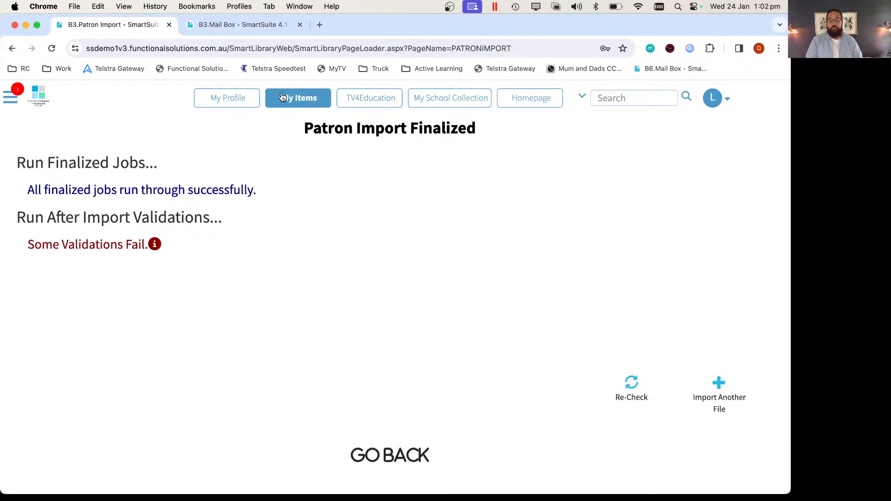
{"action": "left_click", "coordinate": [251, 24]}
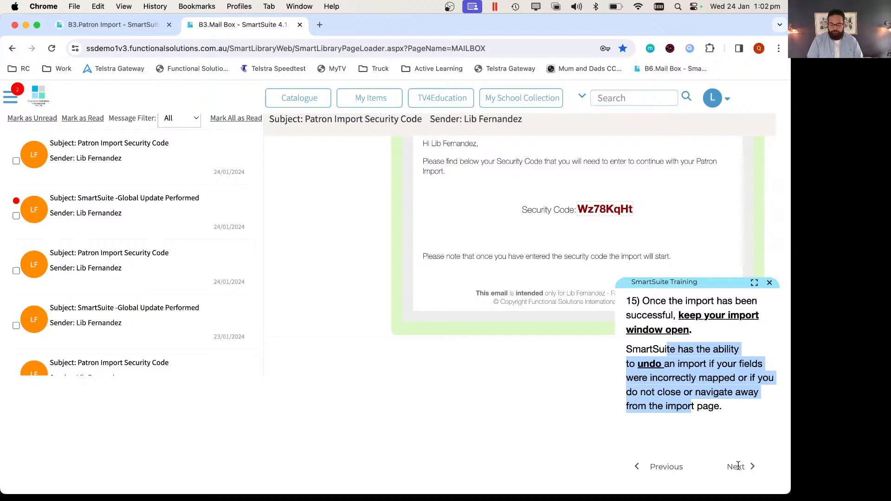
{"action": "left_click", "coordinate": [737, 466]}
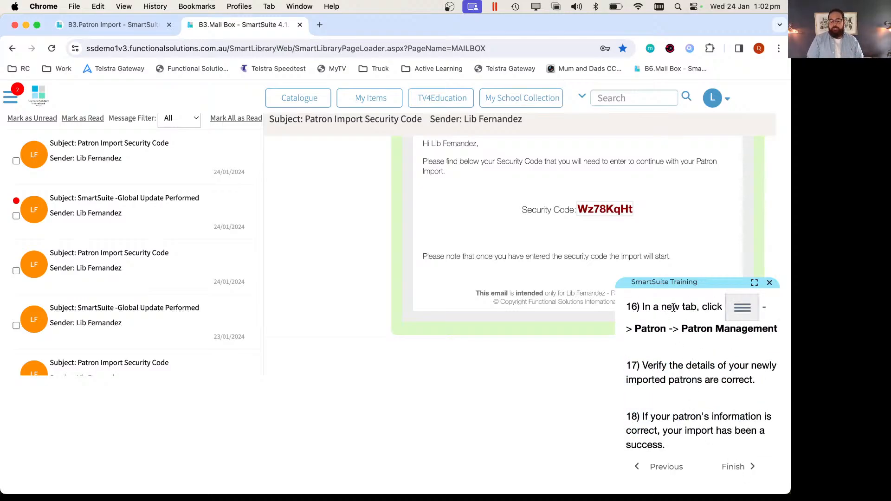
{"action": "left_click", "coordinate": [142, 25]}
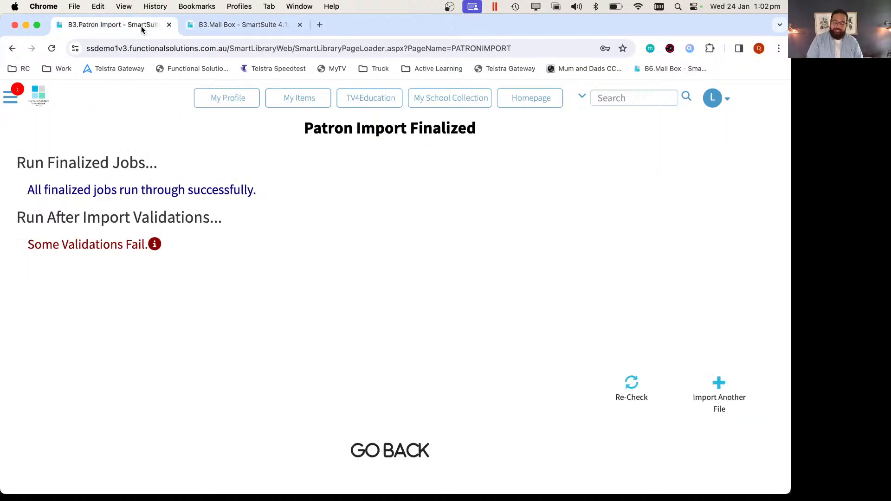
{"action": "left_click", "coordinate": [221, 27]}
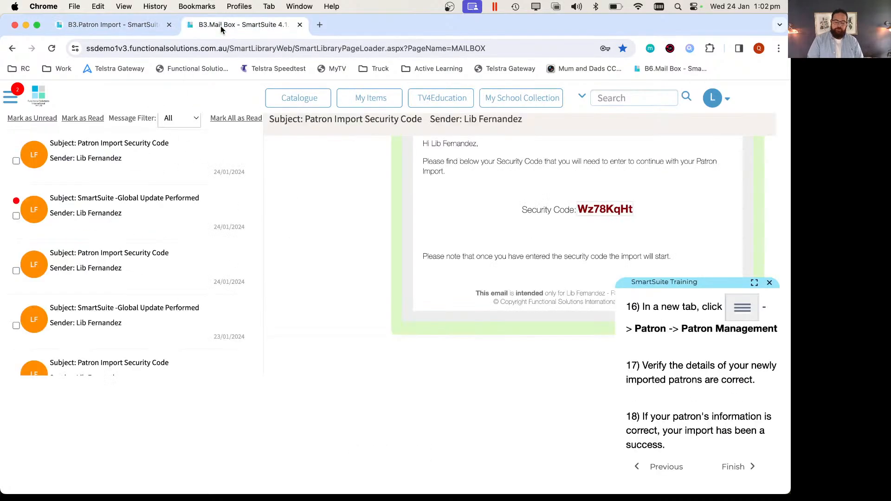
Open the Patron Management page in the Mail Box tab, leaving the patron import tab open.
{"action": "left_click", "coordinate": [10, 97]}
{"action": "left_click", "coordinate": [52, 327]}
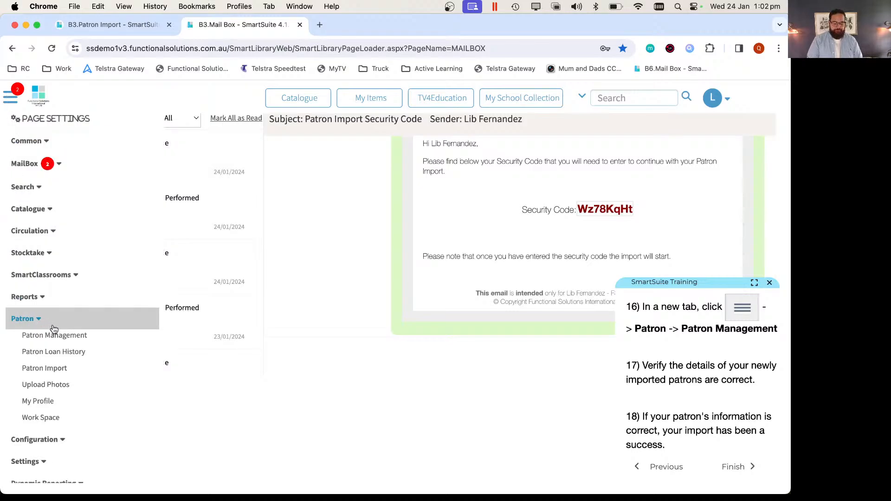
{"action": "left_click", "coordinate": [64, 340]}
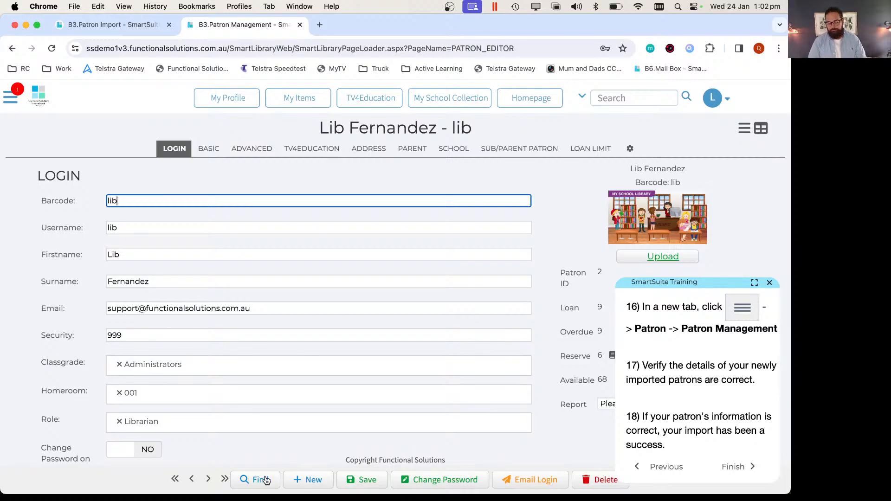
Read lesson guide steps 17 to 19 on verifying imported patrons and handling import issues.
{"action": "scroll", "coordinate": [703, 405], "scroll_direction": "down", "scroll_amount": 3}
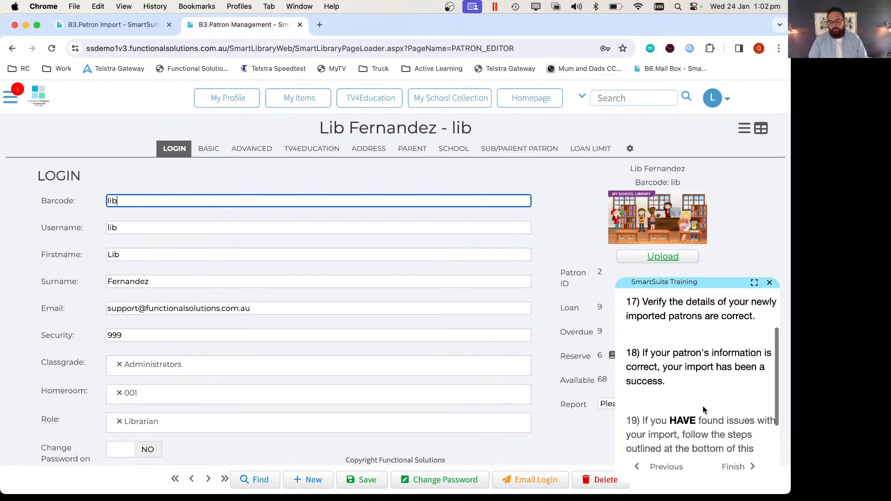
{"action": "left_click_drag", "start_coordinate": [671, 348], "coordinate": [662, 373]}
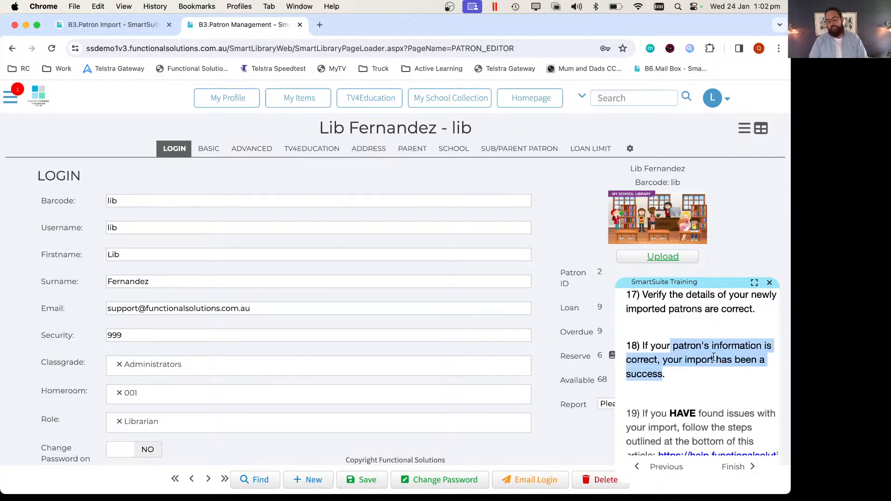
{"action": "scroll", "coordinate": [714, 371], "scroll_direction": "down", "scroll_amount": 2}
{"action": "left_click_drag", "start_coordinate": [661, 372], "coordinate": [713, 377]}
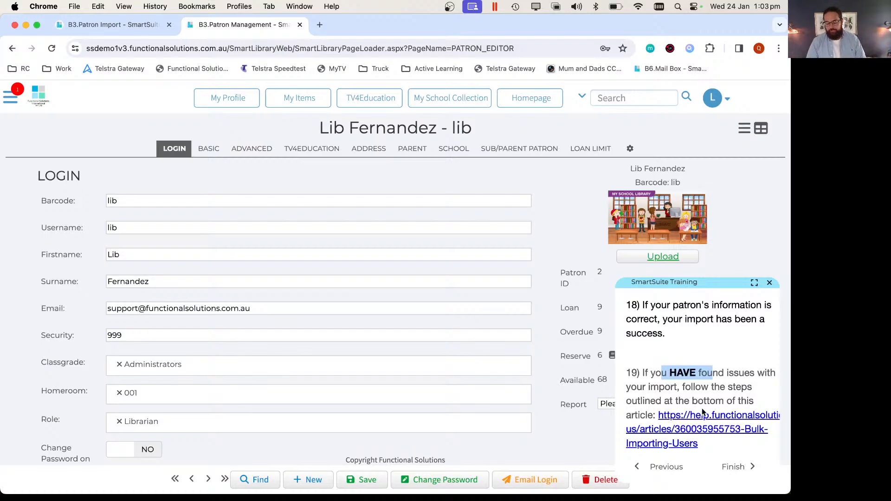
{"action": "left_click_drag", "start_coordinate": [659, 386], "coordinate": [648, 415]}
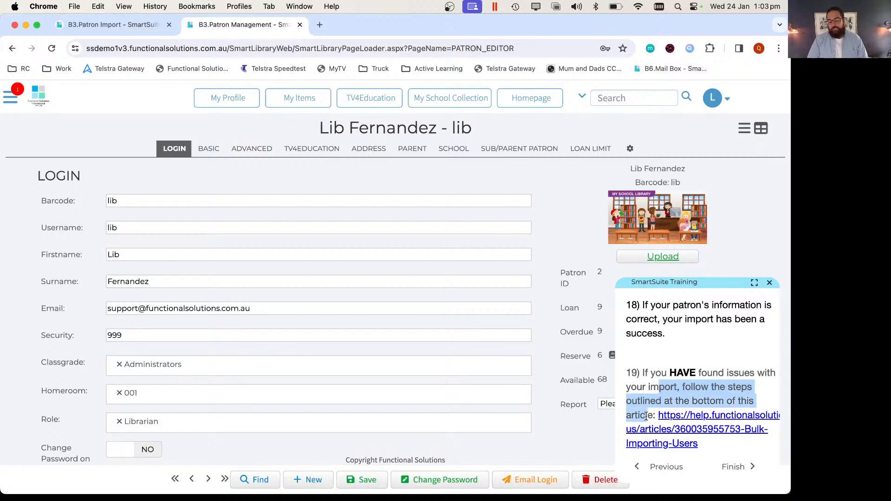
Open the linked Bulk Importing Users help article and read its closing section on undoing an import.
{"action": "left_click", "coordinate": [693, 423]}
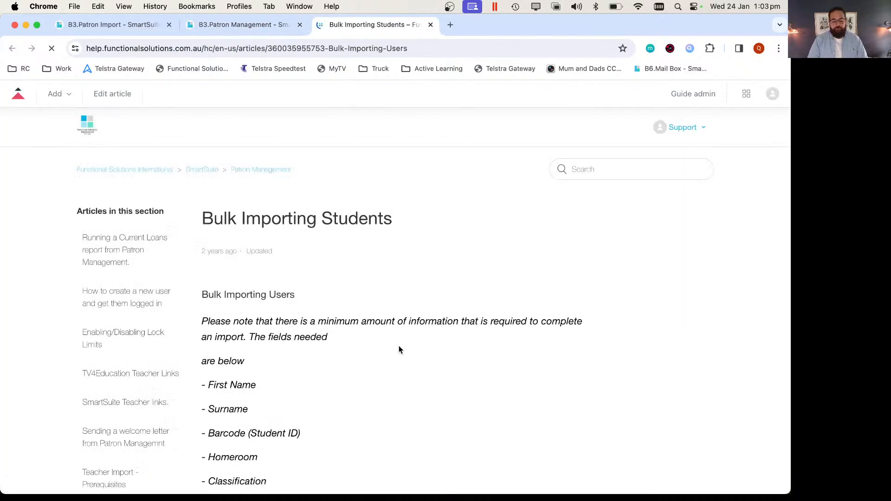
{"action": "scroll", "coordinate": [400, 349], "scroll_direction": "down", "scroll_amount": 20}
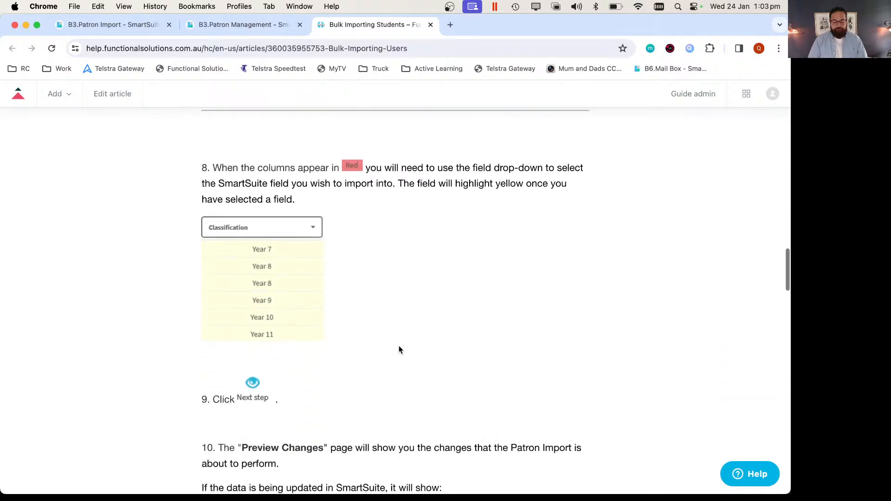
{"action": "scroll", "coordinate": [399, 349], "scroll_direction": "down", "scroll_amount": 20}
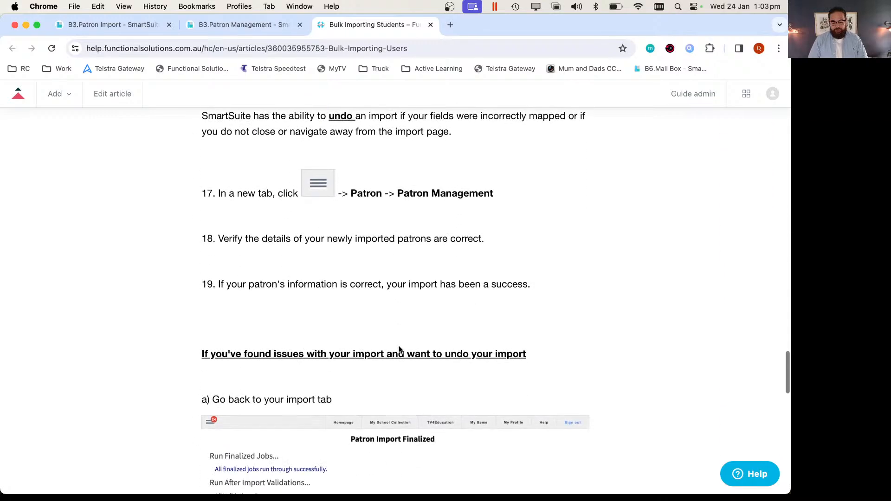
{"action": "scroll", "coordinate": [400, 349], "scroll_direction": "down", "scroll_amount": 5}
{"action": "left_click_drag", "start_coordinate": [227, 165], "coordinate": [451, 163]}
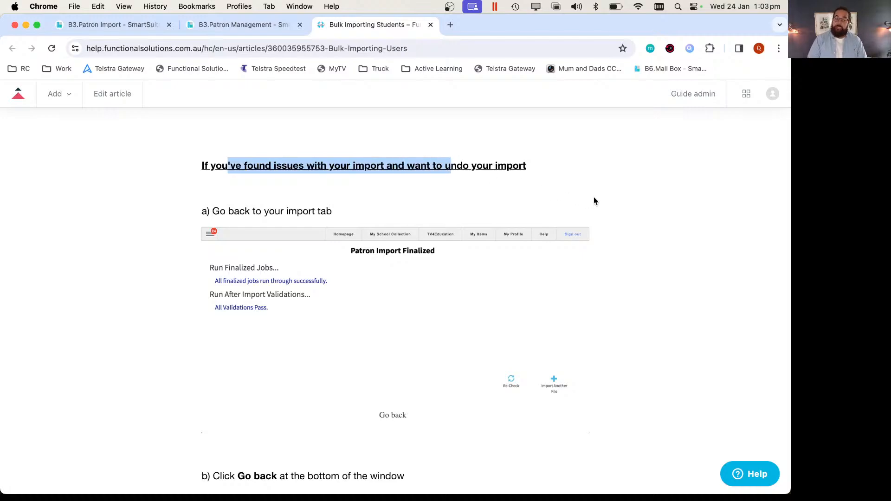
{"action": "scroll", "coordinate": [594, 197], "scroll_direction": "down", "scroll_amount": 5}
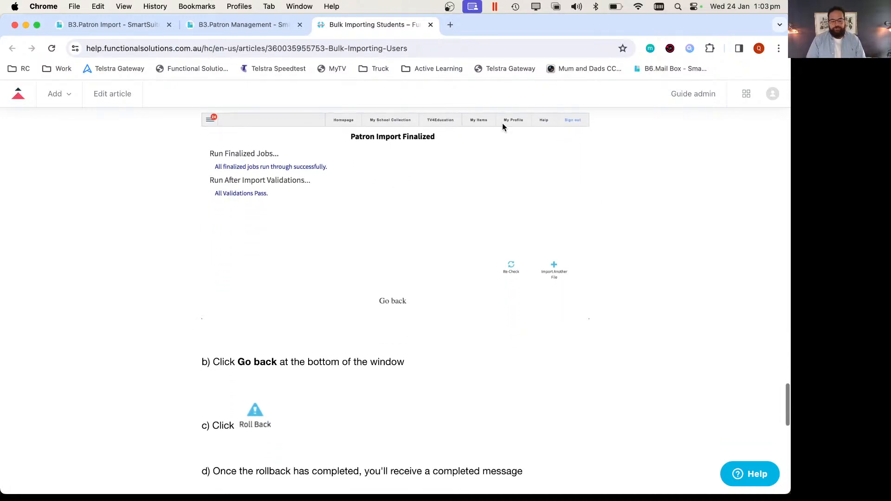
Finish the current lesson in the Patron Management tab, then open the Smart-Training page in the patron import tab.
{"action": "left_click", "coordinate": [253, 27]}
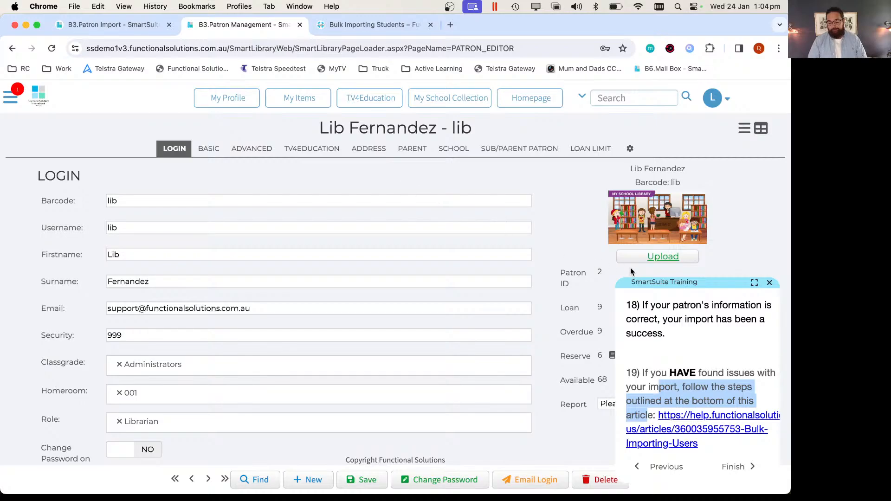
{"action": "left_click", "coordinate": [733, 466]}
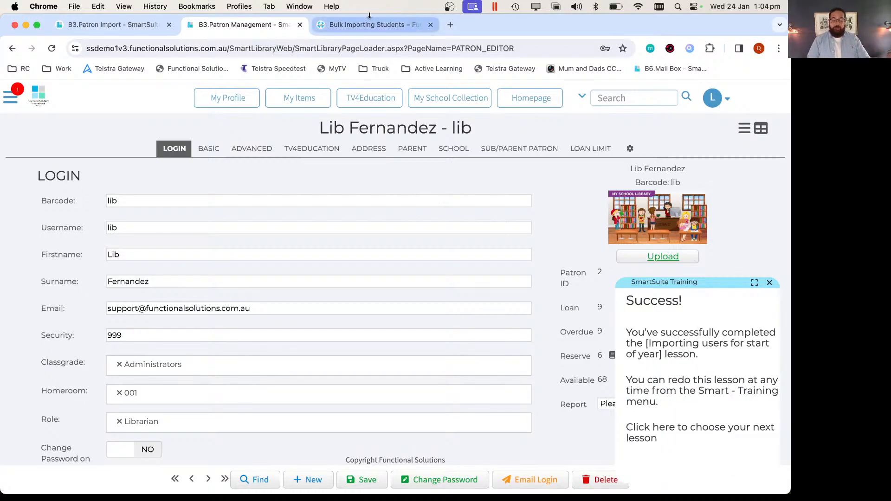
{"action": "left_click", "coordinate": [130, 26]}
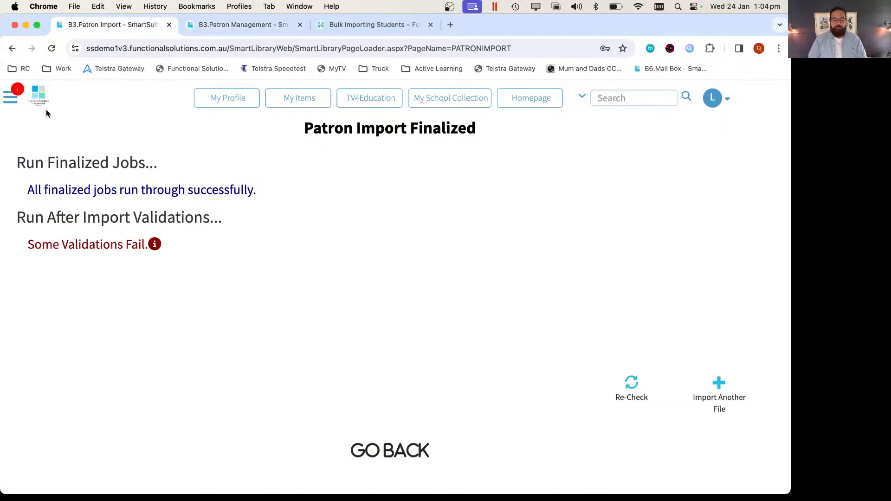
{"action": "left_click", "coordinate": [10, 97]}
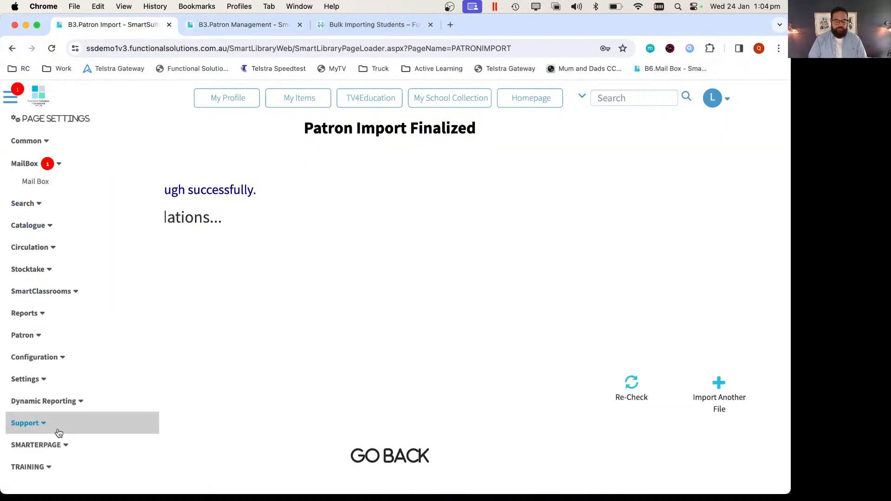
{"action": "left_click", "coordinate": [48, 467]}
{"action": "left_click", "coordinate": [43, 456]}
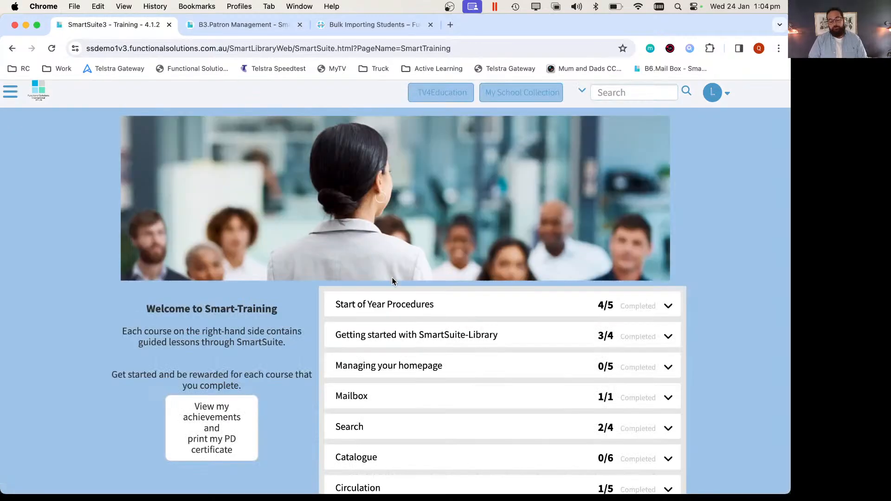
Expand the Start of Year Procedures course and show its Beginner and Intermediate lessons.
{"action": "left_click", "coordinate": [417, 307]}
{"action": "left_click", "coordinate": [393, 325]}
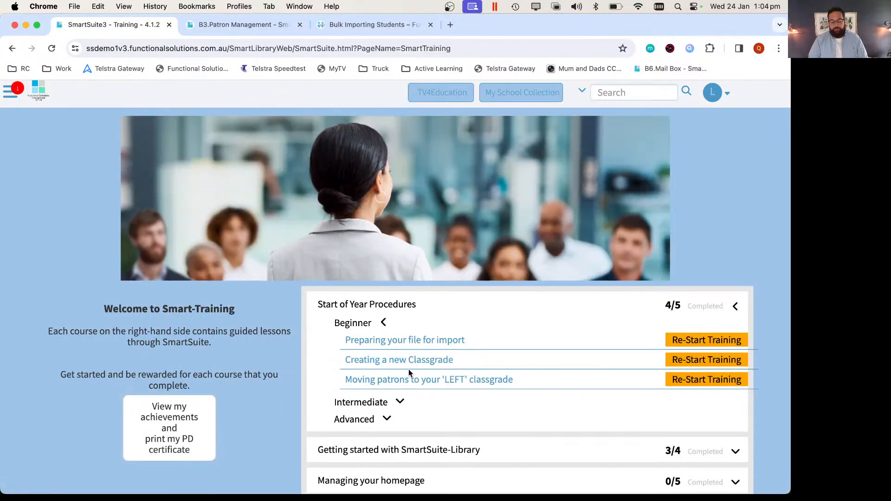
{"action": "left_click", "coordinate": [398, 403]}
{"action": "scroll", "coordinate": [417, 399], "scroll_direction": "down", "scroll_amount": 2}
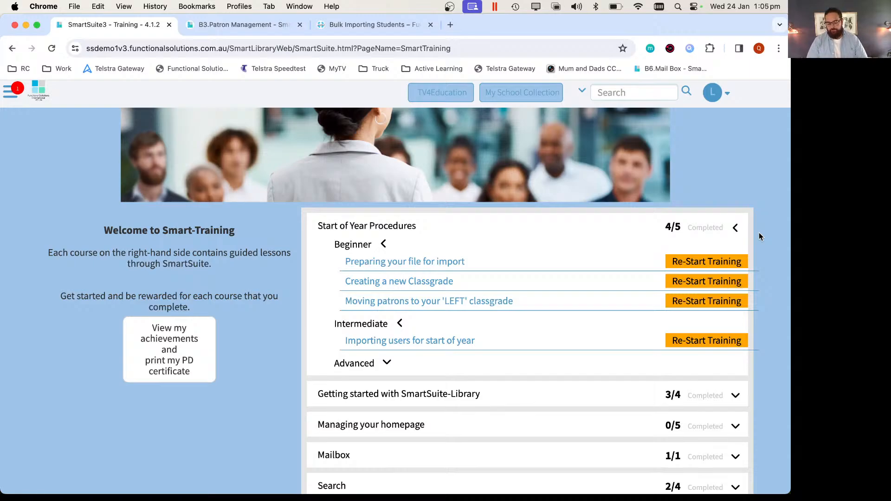
Open the Advanced lesson "Reporting on users who have left" and read its introduction.
{"action": "left_click", "coordinate": [370, 365]}
{"action": "scroll", "coordinate": [456, 325], "scroll_direction": "down", "scroll_amount": 3}
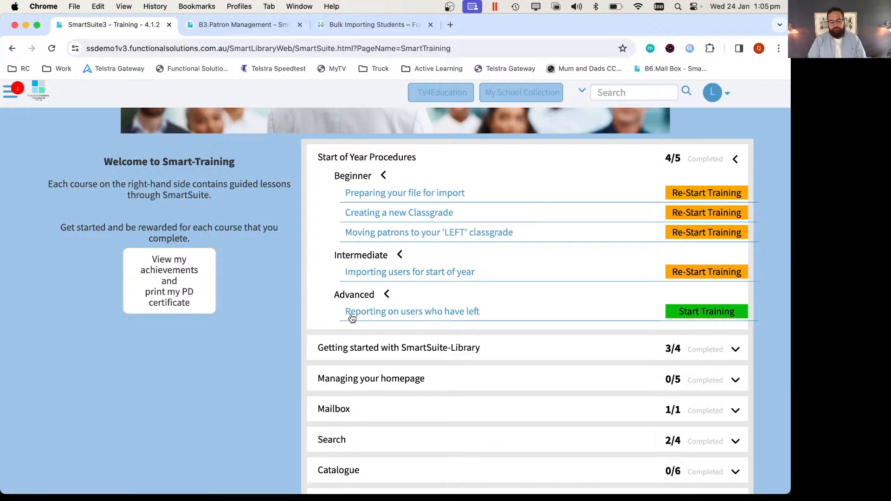
{"action": "left_click_drag", "start_coordinate": [361, 317], "coordinate": [380, 314]}
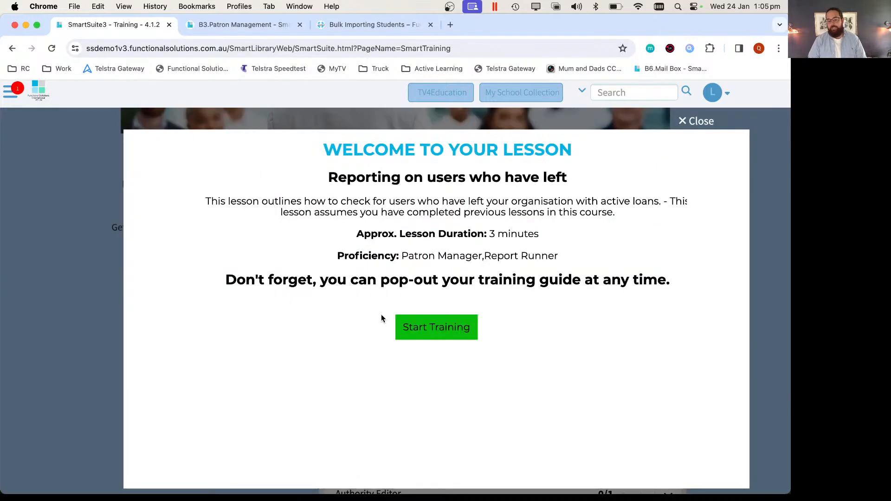
{"action": "left_click_drag", "start_coordinate": [262, 202], "coordinate": [494, 213]}
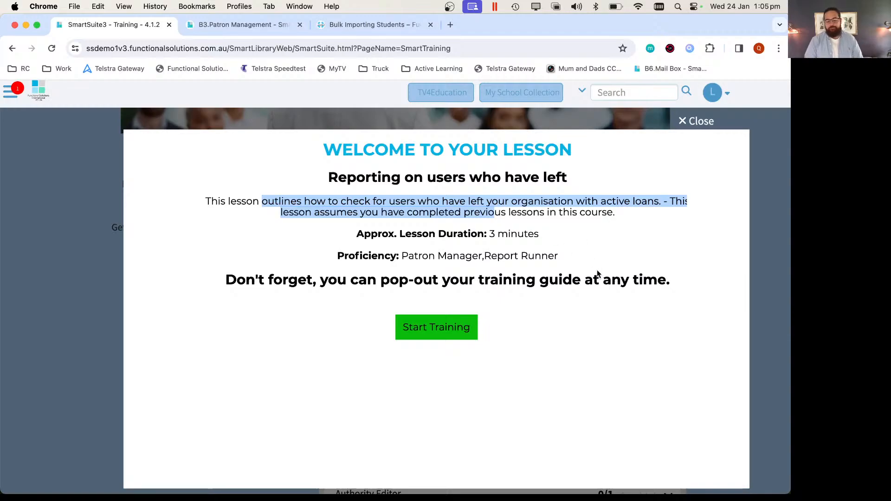